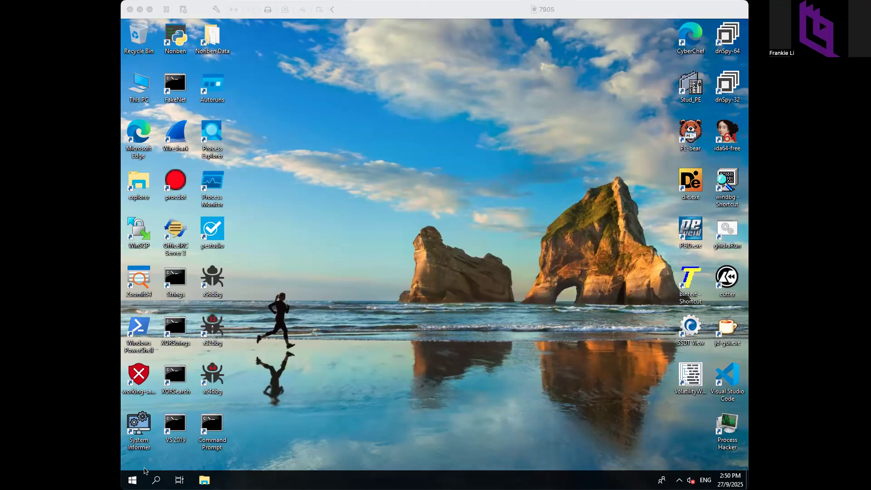
# - Copy crack.exe from Samples\hku-samples\Crack_me.zip\Crack_me
pyautogui.click(435, 254)
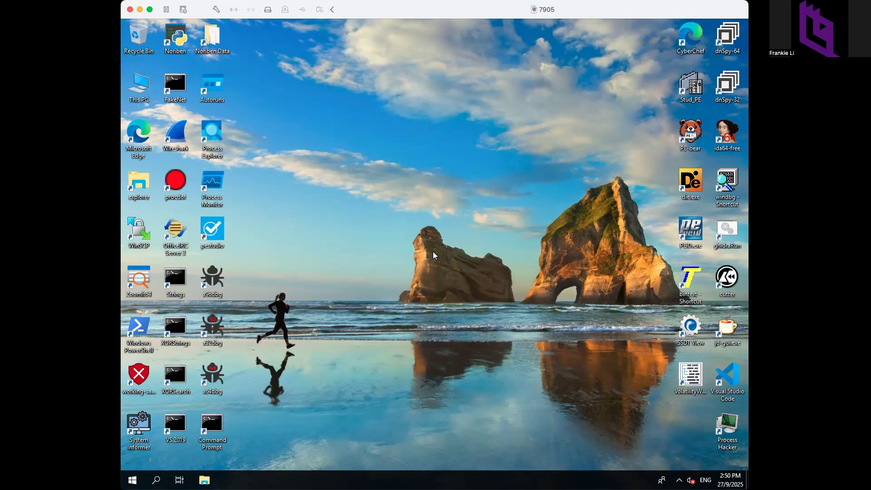
pyautogui.doubleClick(137, 375)
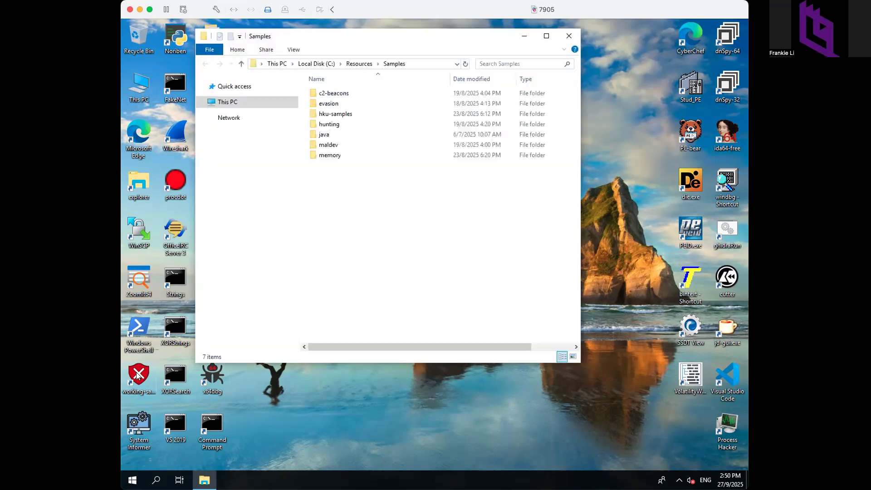
pyautogui.doubleClick(341, 117)
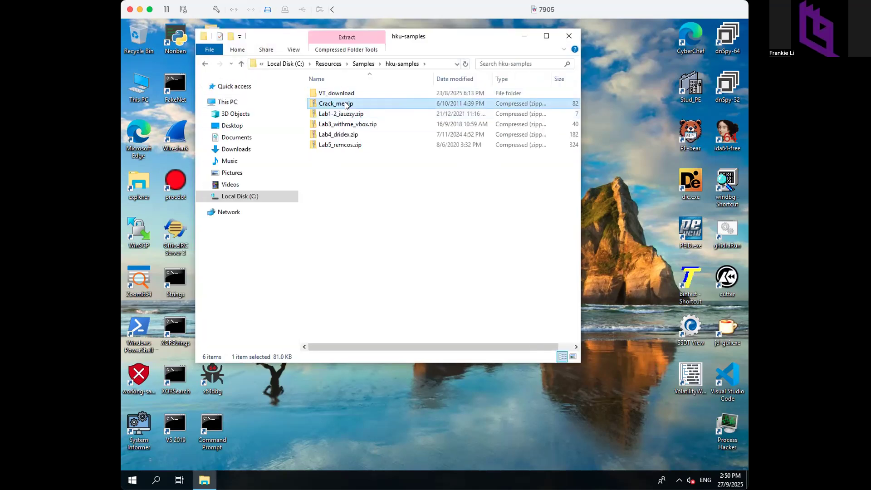
pyautogui.doubleClick(343, 102)
pyautogui.doubleClick(341, 94)
pyautogui.click(343, 105)
pyautogui.rightClick(343, 104)
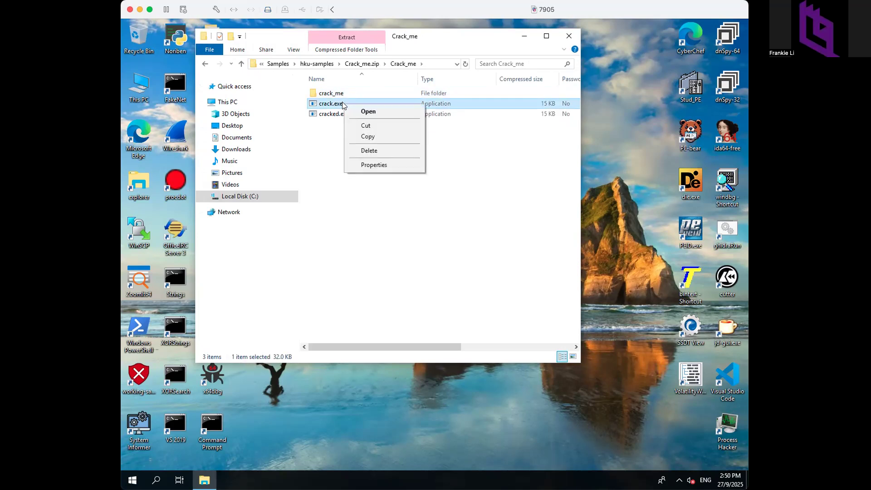
pyautogui.click(362, 138)
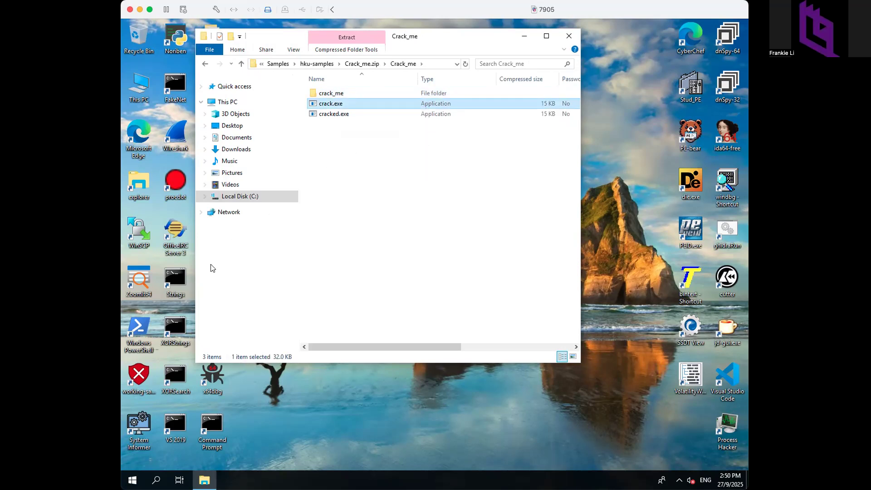
# - Paste crack.exe into C:\Temp and close the Explorer window
pyautogui.click(204, 195)
pyautogui.click(232, 295)
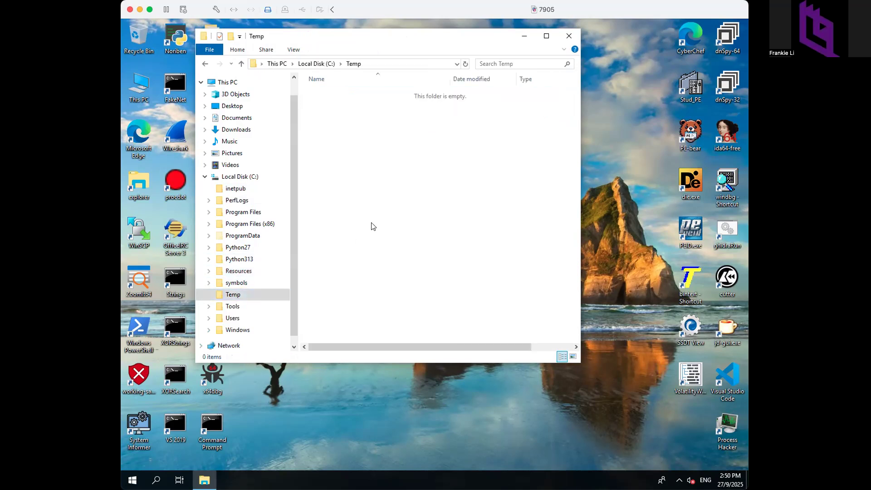
pyautogui.rightClick(372, 225)
pyautogui.click(408, 293)
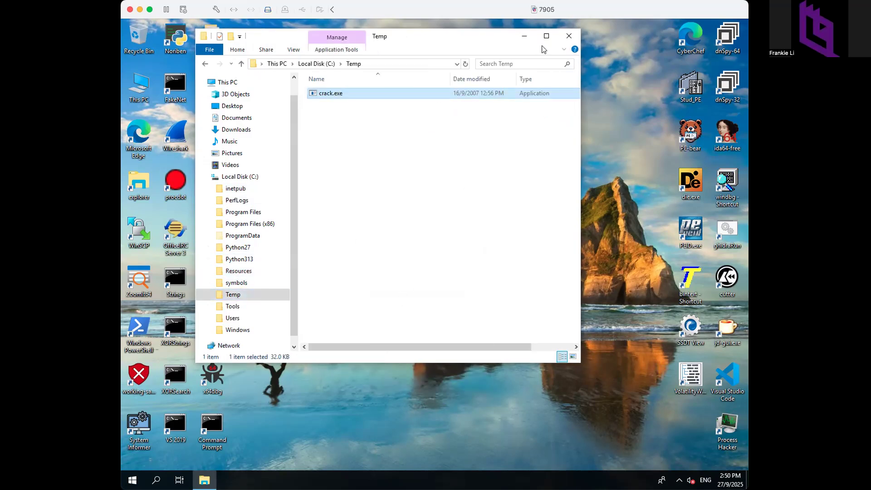
pyautogui.click(566, 37)
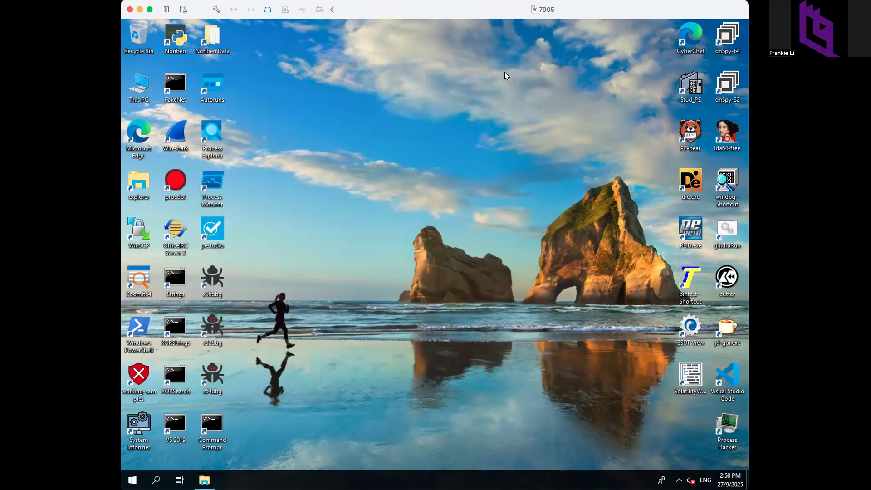
pyautogui.doubleClick(215, 427)
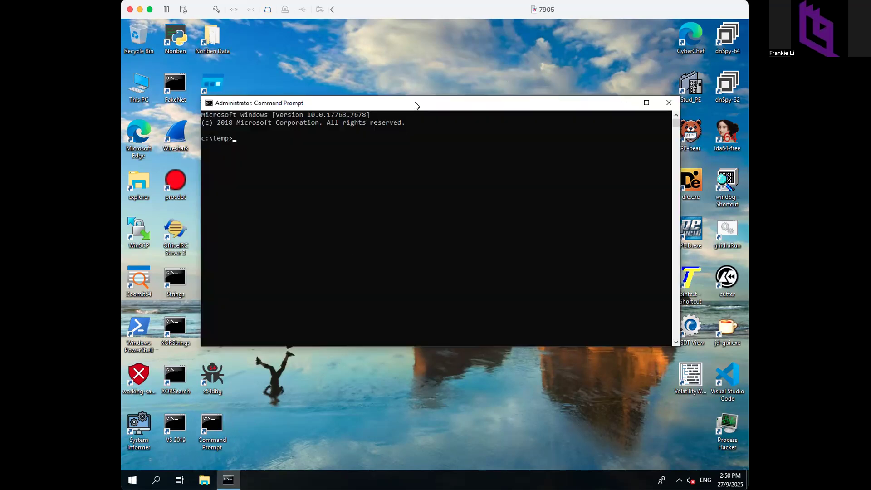
pyautogui.click(434, 192)
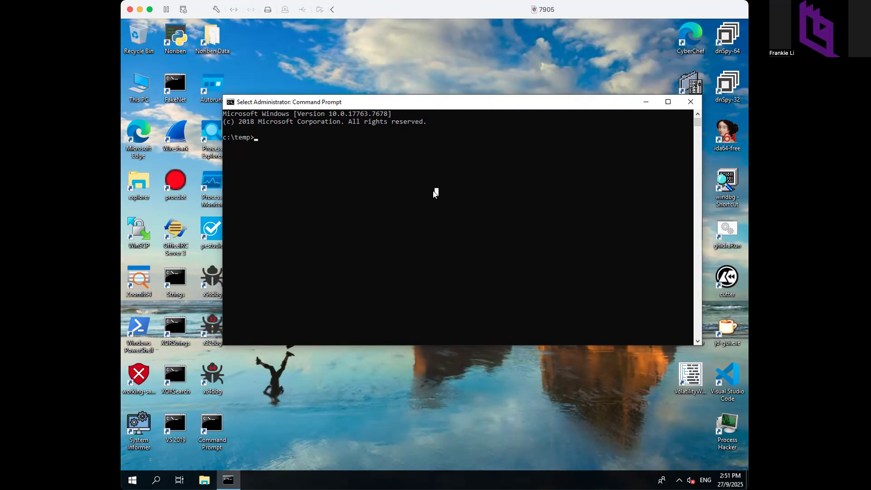
pyautogui.write('crack')
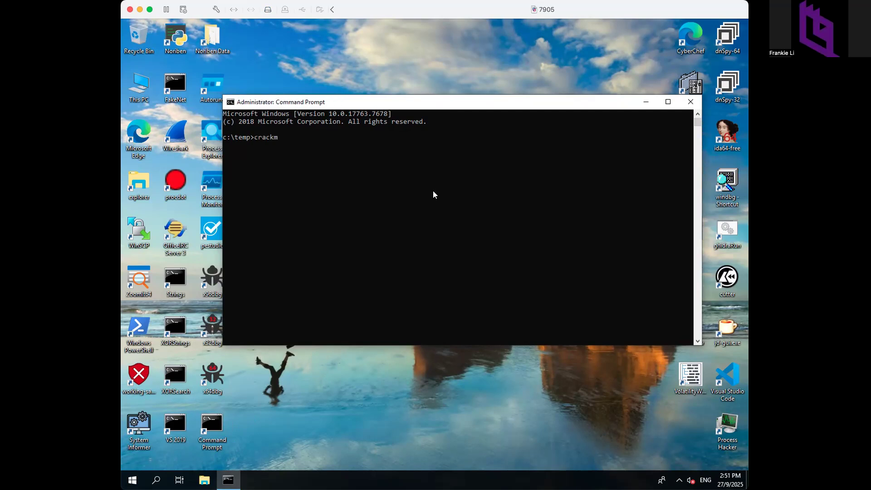
pyautogui.write('.exe')
pyautogui.press('Return')
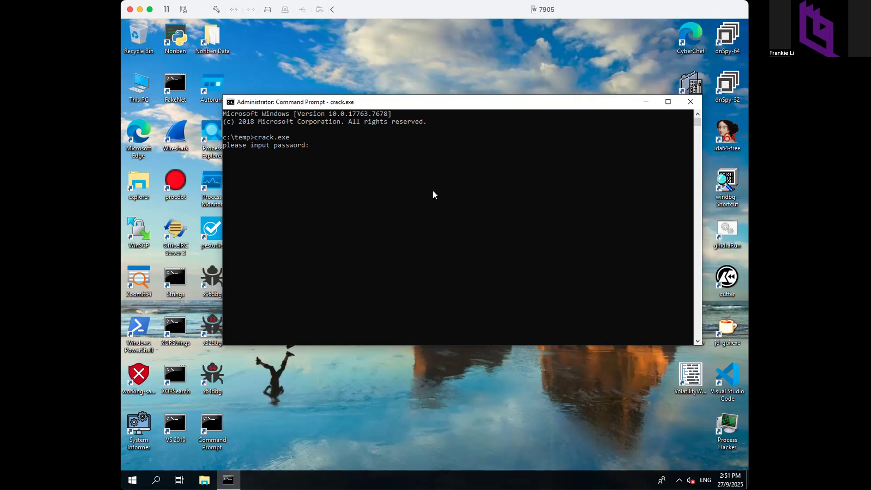
pyautogui.write('1234567')
pyautogui.press('Return')
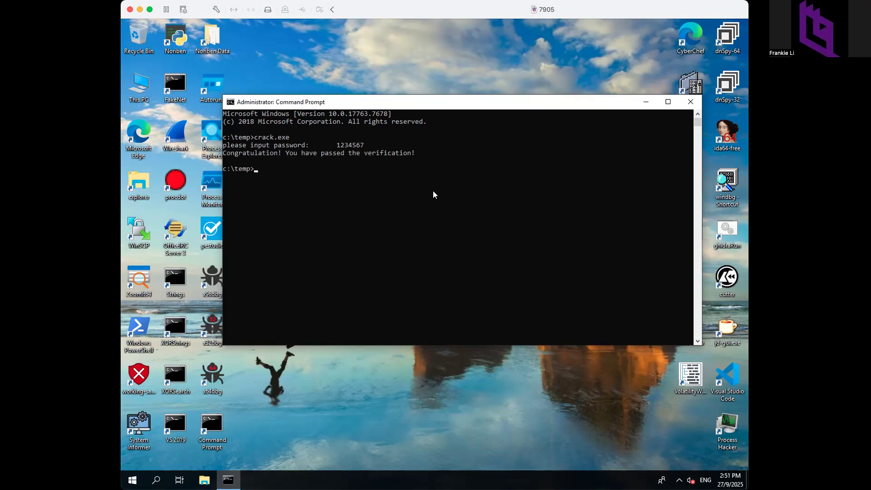
# - Rerun crack.exe, try wrong passwords 98765 and 098876, then 1234567 again, and hide the console
pyautogui.press('Up')
pyautogui.press('Return')
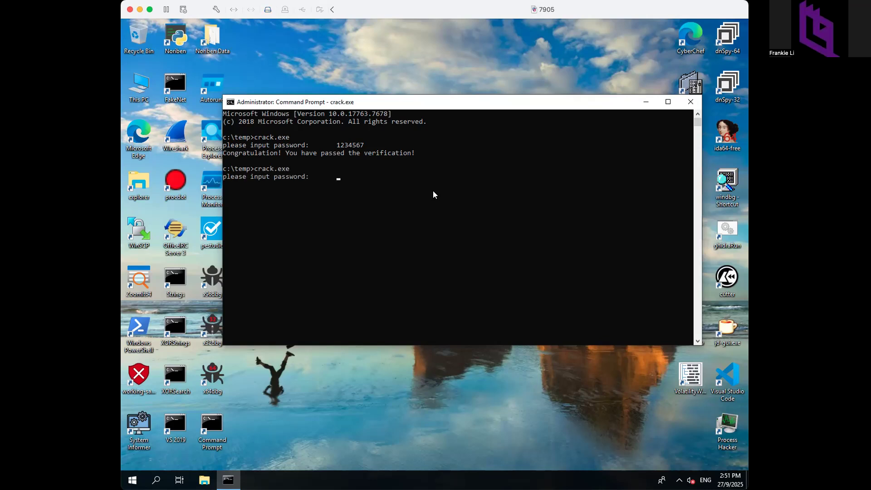
pyautogui.write('98765')
pyautogui.press('Return')
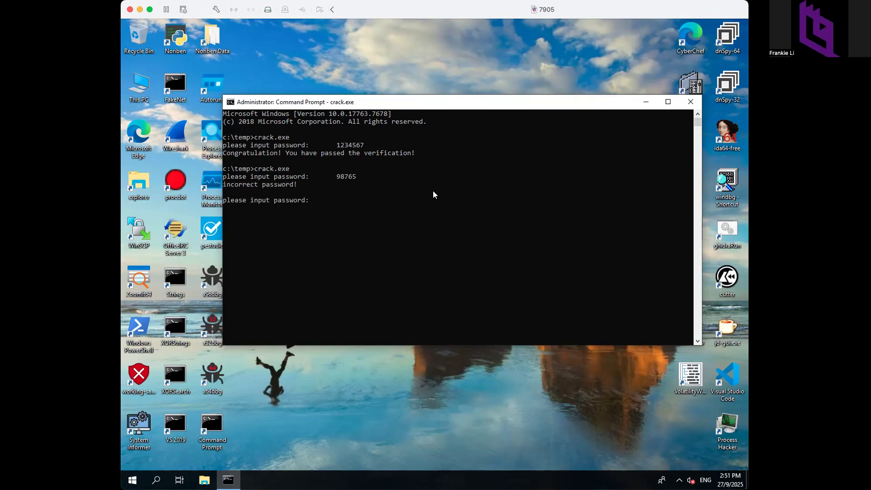
pyautogui.write('098876')
pyautogui.press('Return')
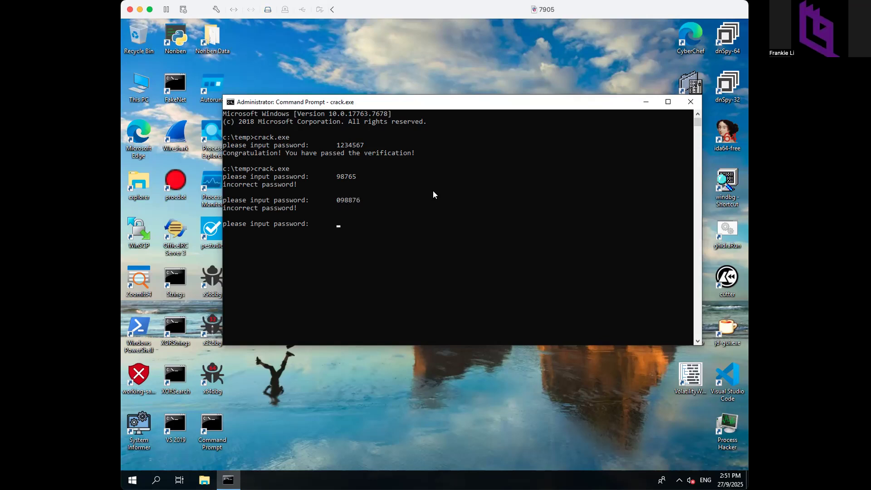
pyautogui.write('1234567')
pyautogui.press('Return')
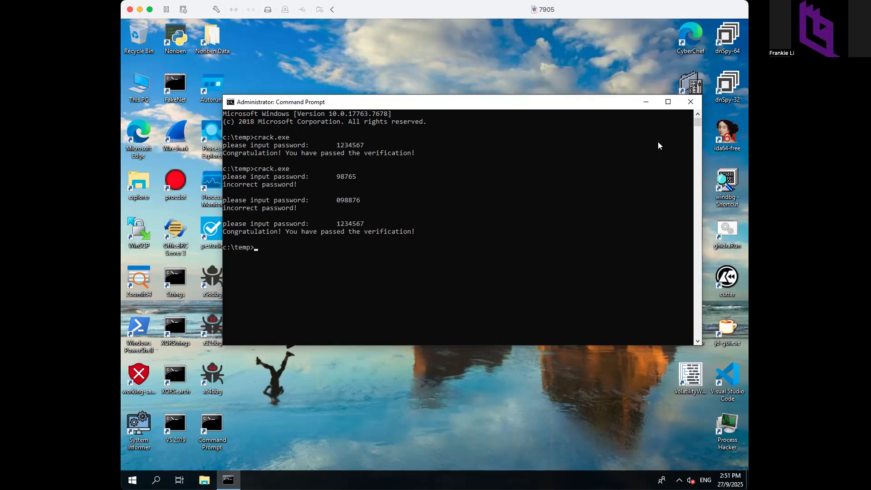
pyautogui.press('super+d')
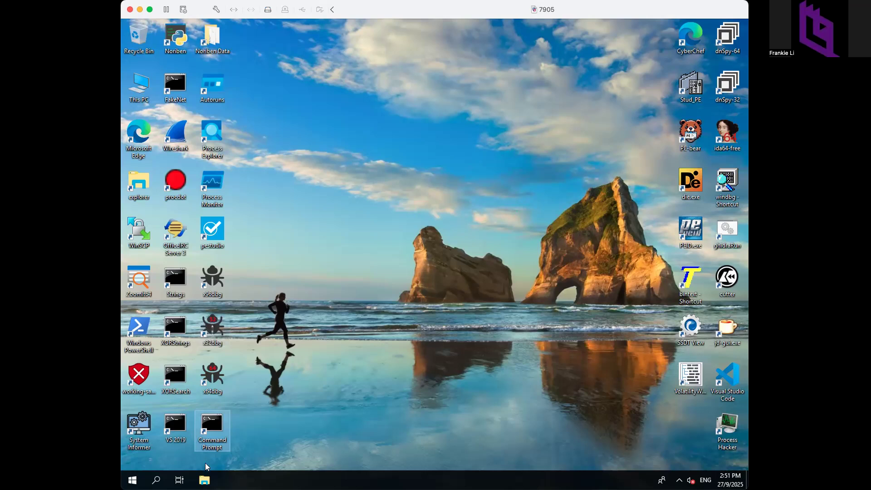
# - In a new Explorer window, browse to the crack_me source folder inside Crack_me.zip
pyautogui.click(204, 480)
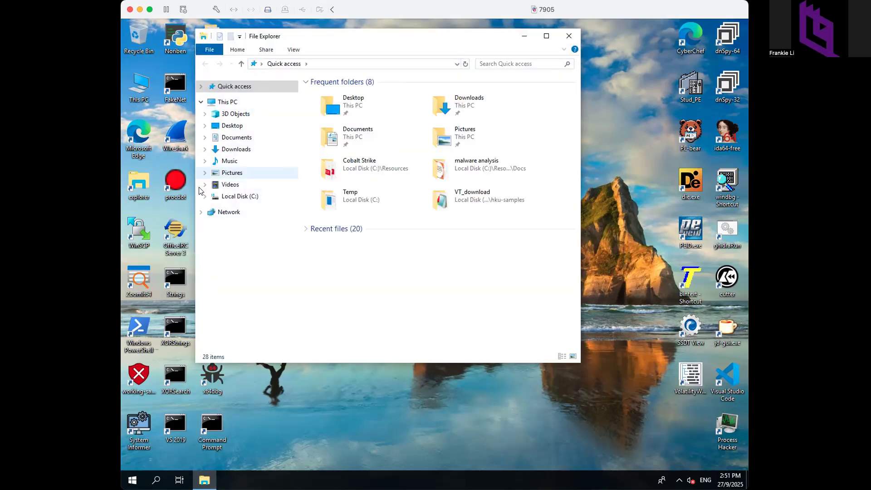
pyautogui.click(205, 197)
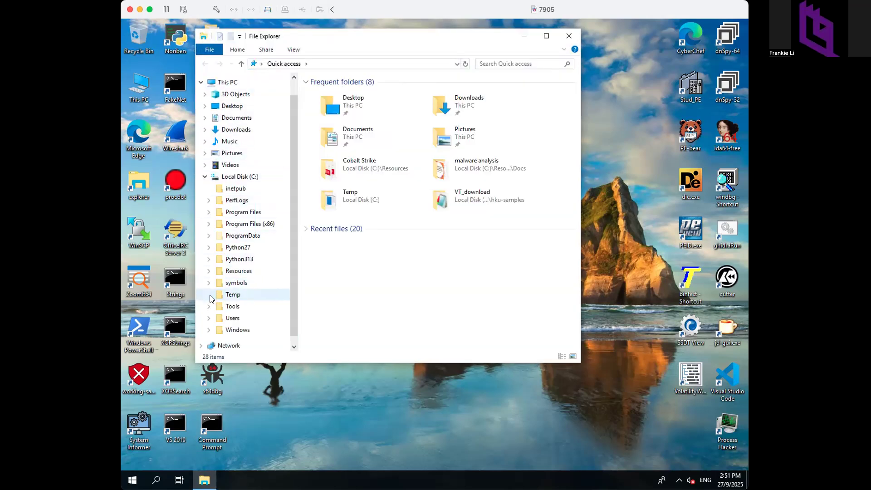
pyautogui.click(209, 271)
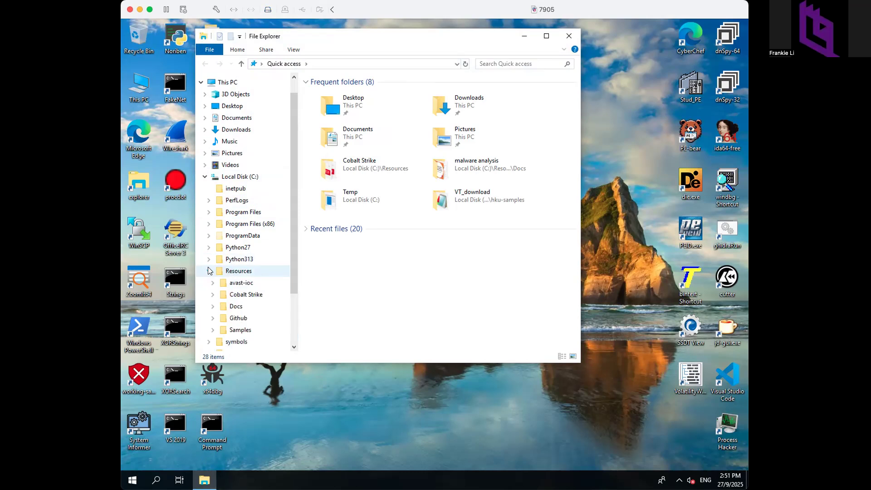
pyautogui.click(243, 331)
pyautogui.doubleClick(349, 113)
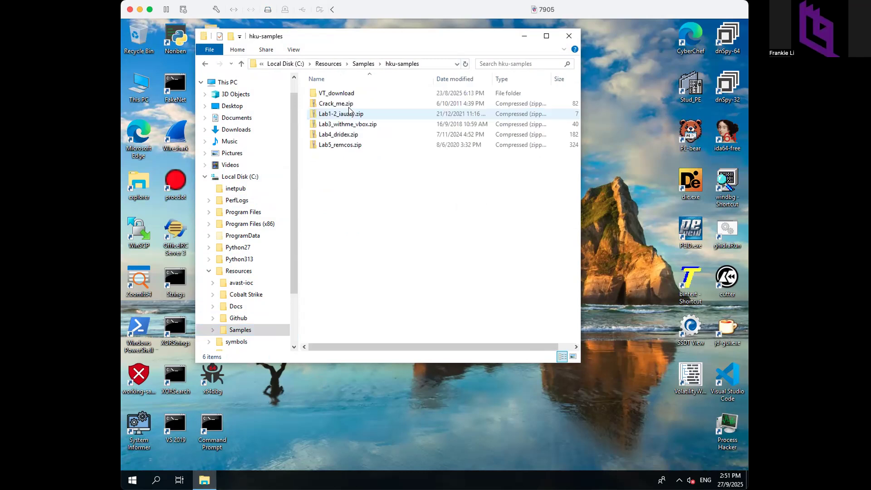
pyautogui.doubleClick(349, 104)
pyautogui.doubleClick(325, 93)
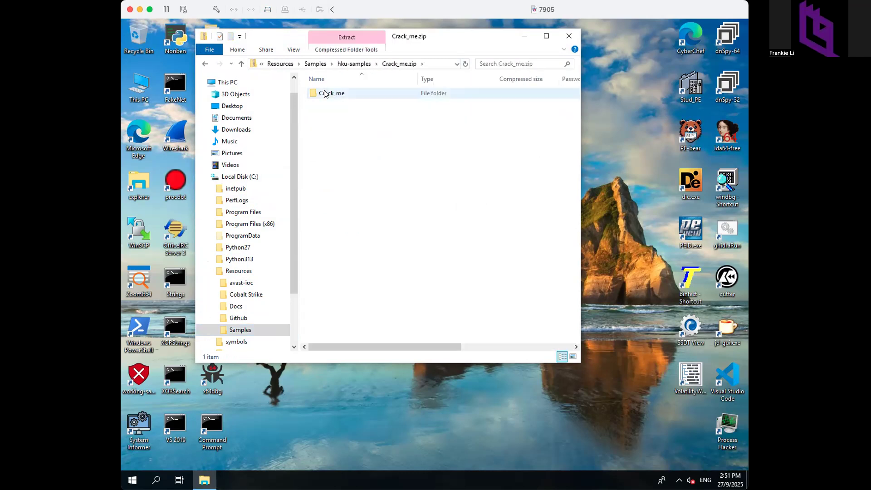
pyautogui.doubleClick(340, 95)
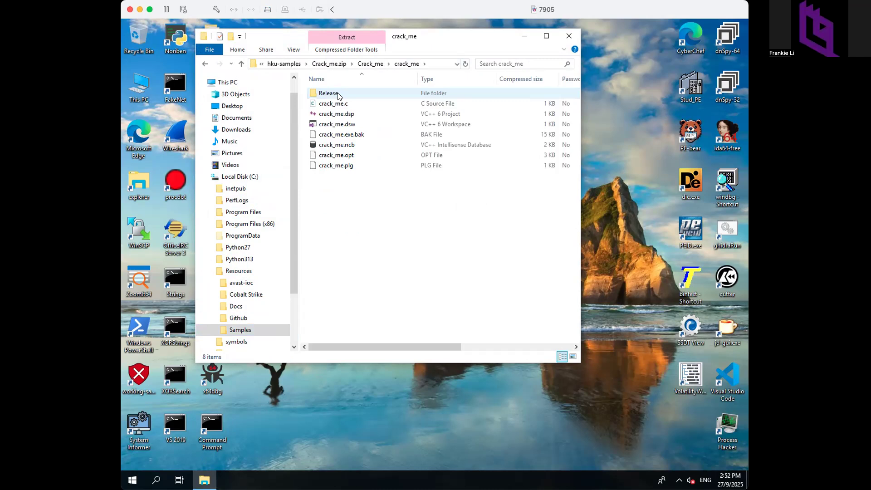
# - Choose Open on crack_me.c from its context menu
pyautogui.click(334, 104)
pyautogui.rightClick(334, 105)
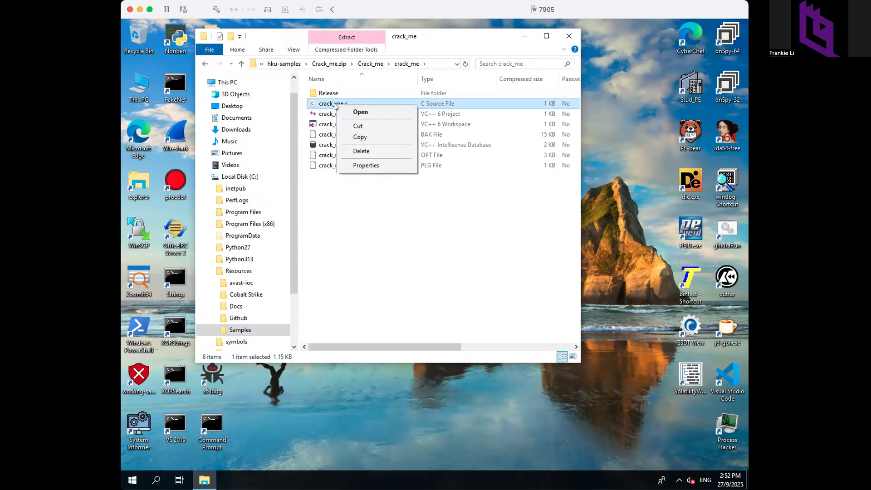
pyautogui.click(329, 106)
pyautogui.rightClick(329, 107)
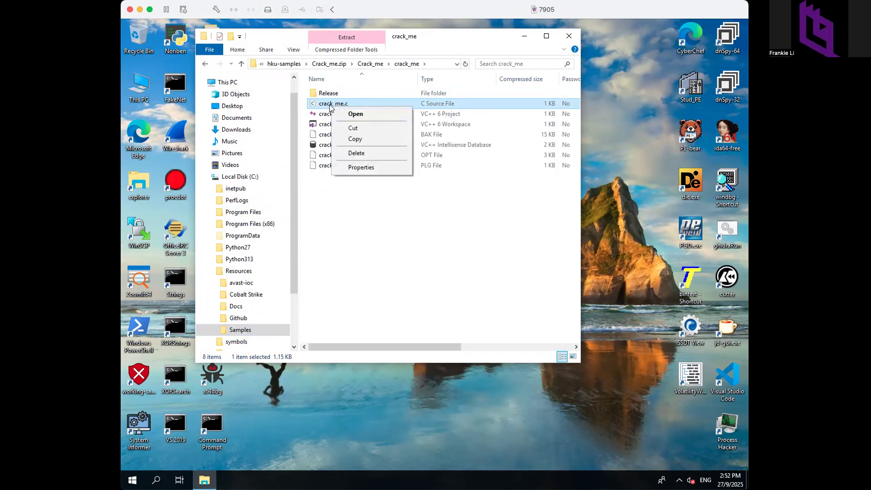
pyautogui.click(359, 109)
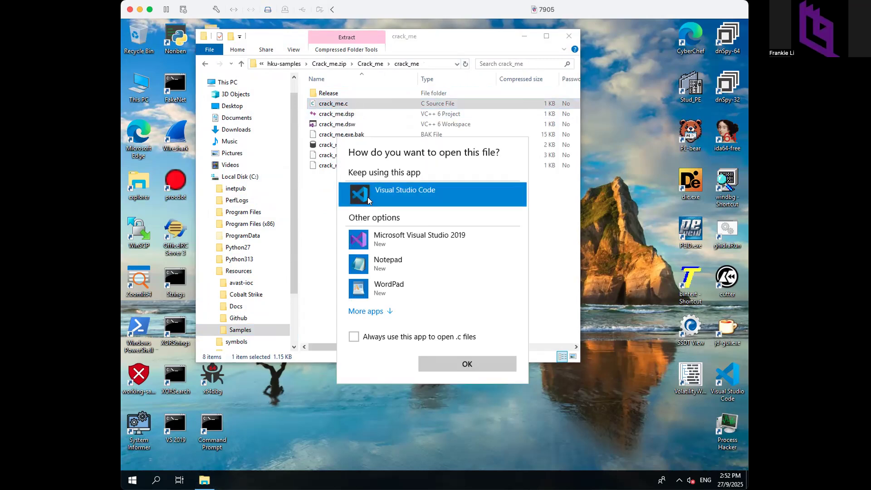
# - Open crack_me.c in Visual Studio Code, read through main()'s password check, then close the editor
pyautogui.click(452, 366)
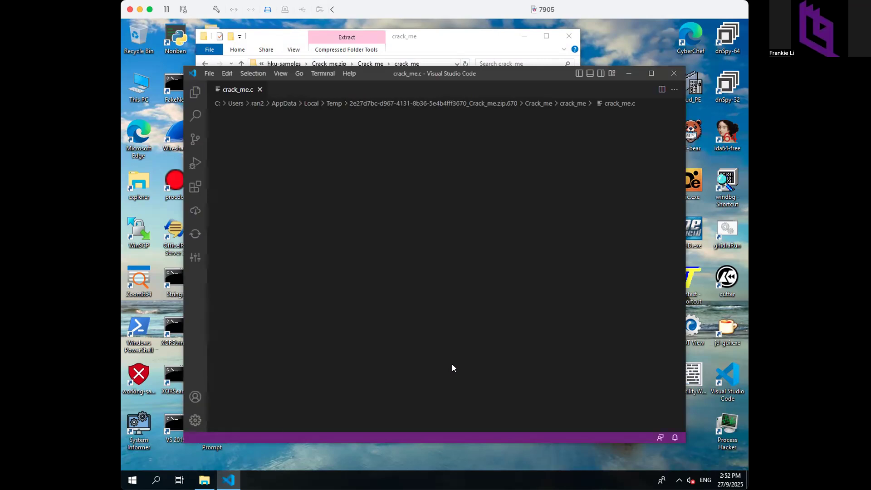
pyautogui.click(473, 285)
pyautogui.scroll(-1, 473, 286)
pyautogui.scroll(-6, 473, 285)
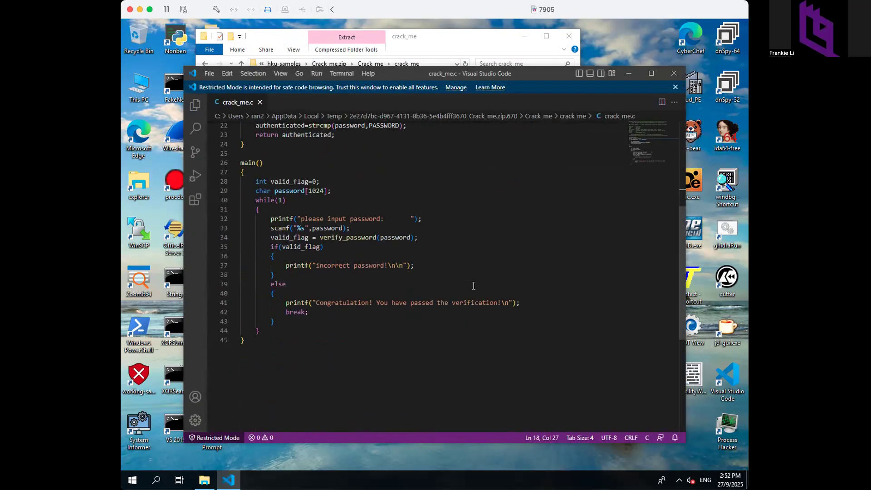
pyautogui.click(672, 72)
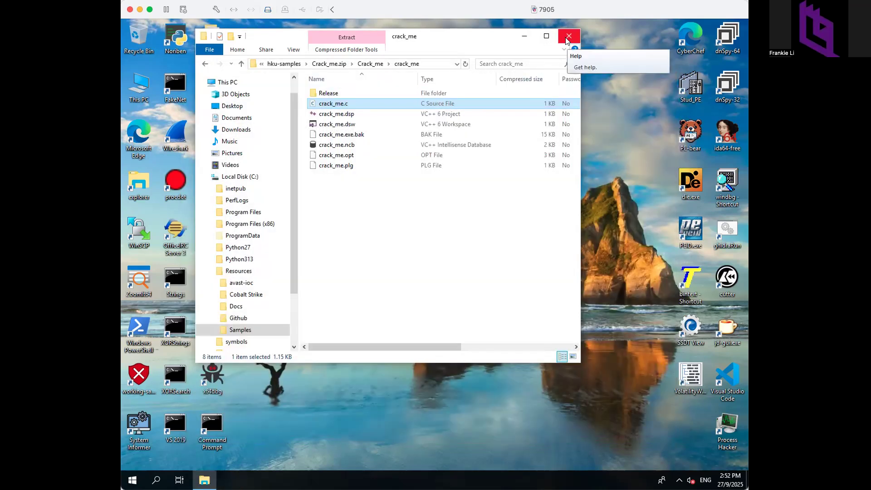
# - Drag C:\Temp\crack.exe onto the IDA icon to load it, then close Explorer
pyautogui.click(567, 36)
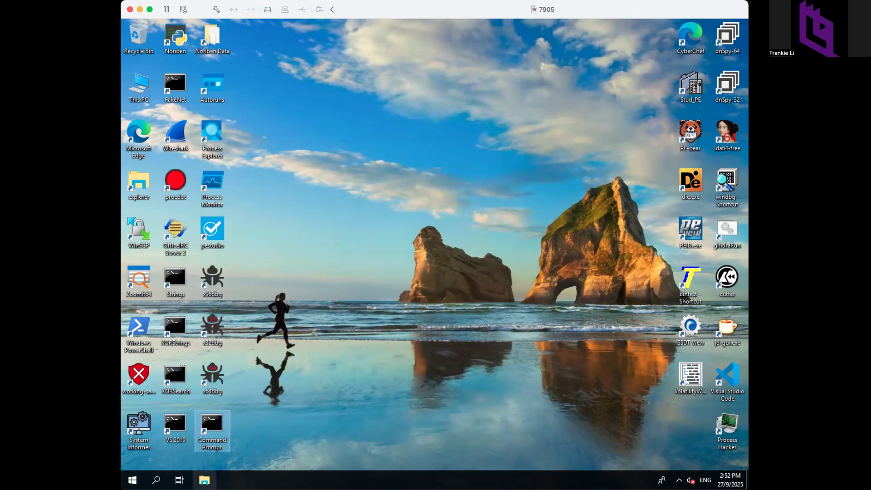
pyautogui.click(206, 477)
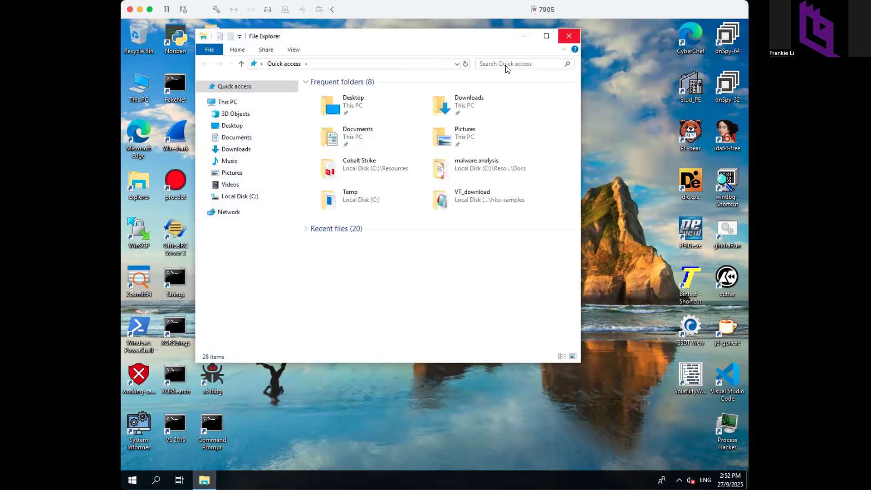
pyautogui.click(220, 197)
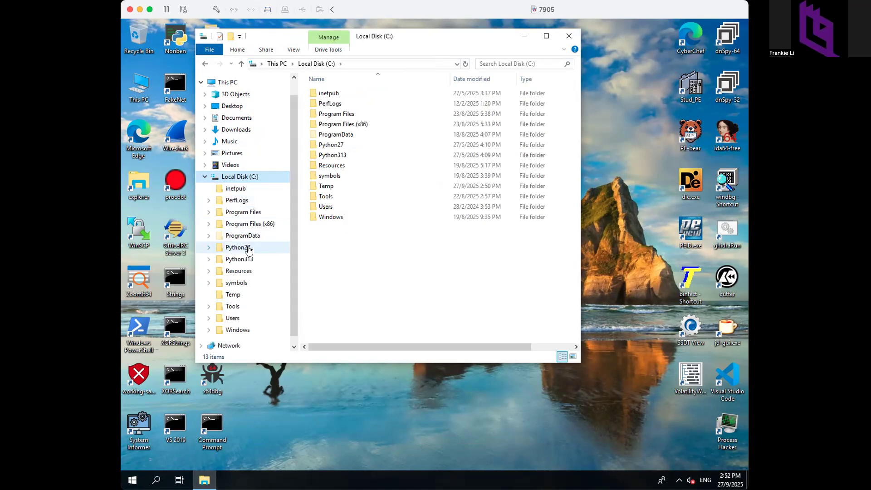
pyautogui.click(233, 295)
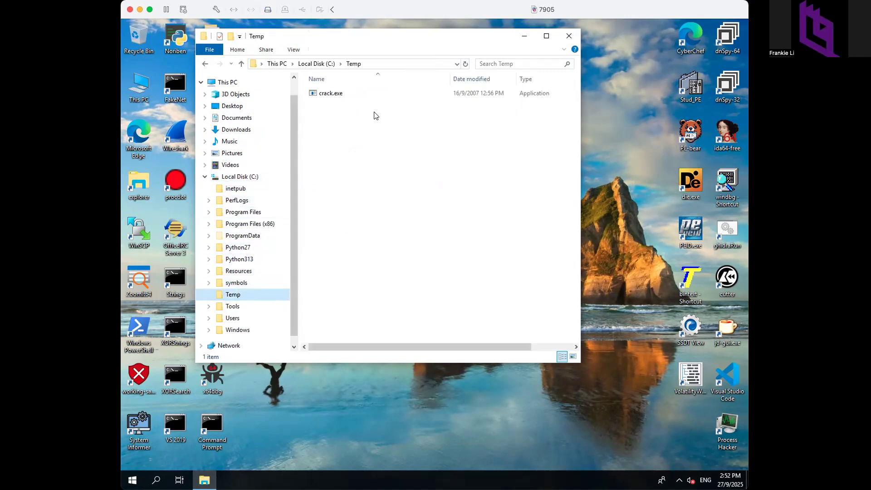
pyautogui.click(341, 94)
pyautogui.moveTo(331, 91); pyautogui.dragTo(668, 129)
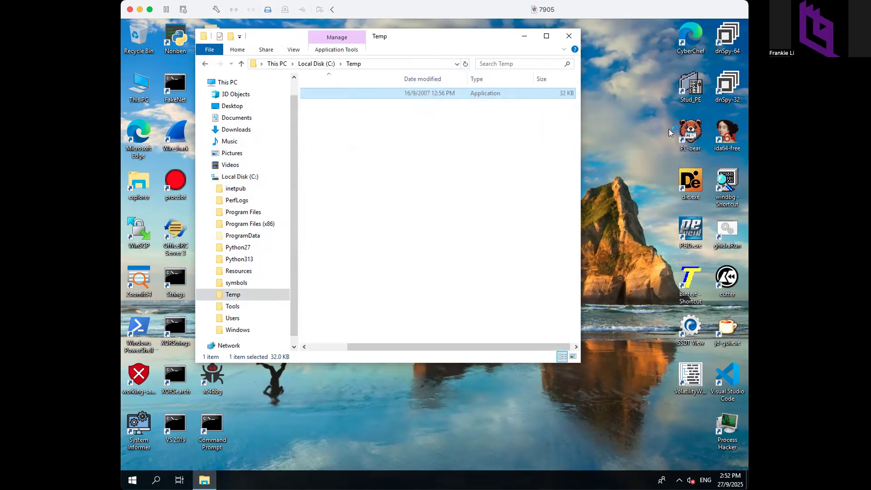
pyautogui.click(567, 36)
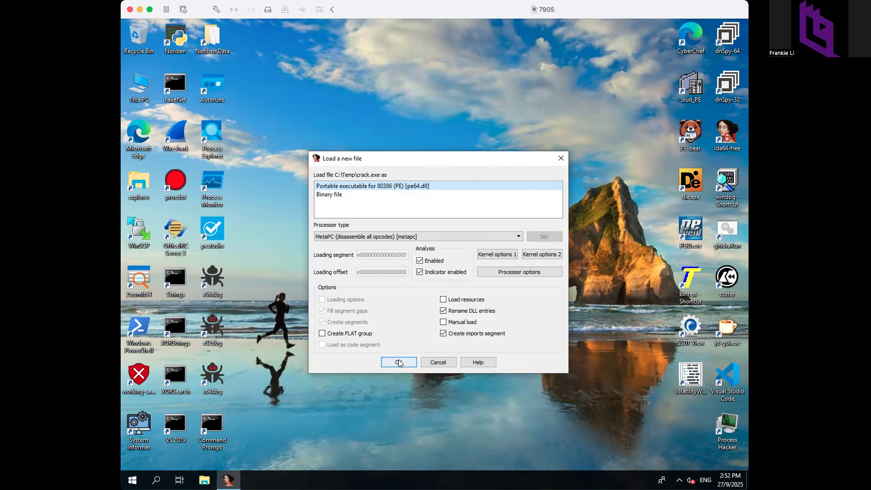
# - Load crack.exe in IDA as a Portable executable (PE) rather than a binary file
pyautogui.click(367, 194)
pyautogui.click(332, 188)
pyautogui.click(403, 360)
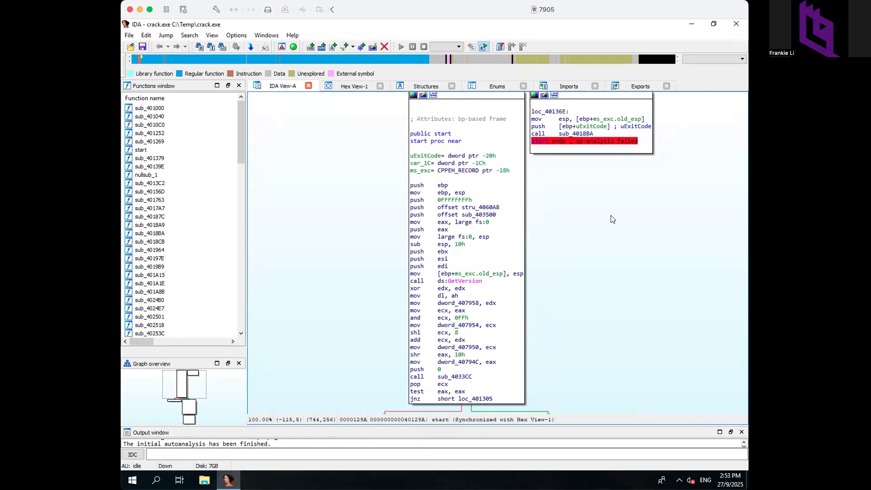
# - Highlight start and its calls, then open sub_4033CC from start's graph
pyautogui.click(437, 135)
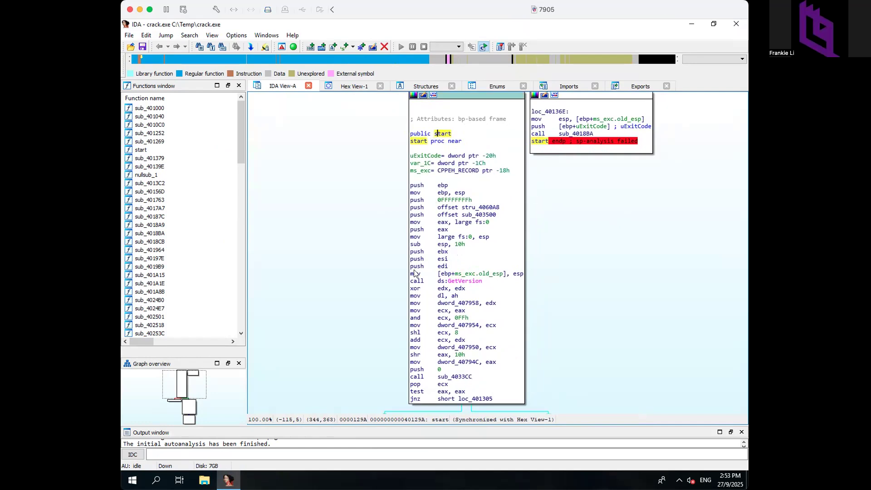
pyautogui.click(416, 281)
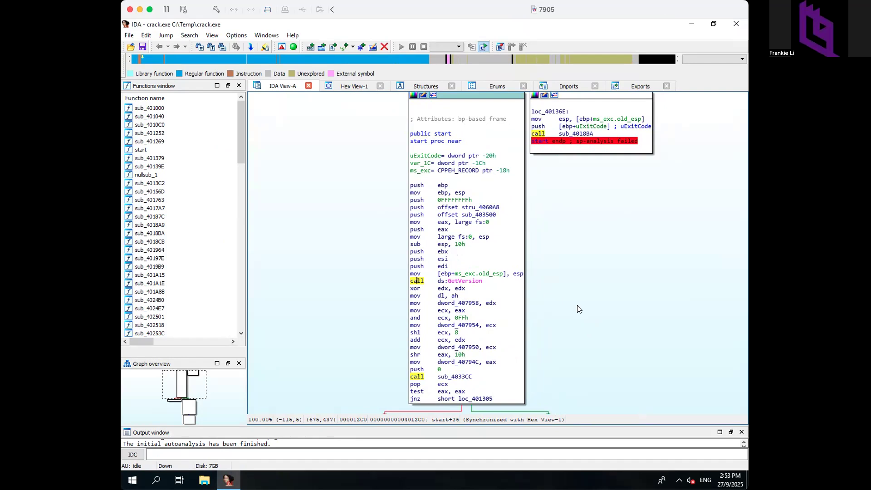
pyautogui.moveTo(578, 308); pyautogui.dragTo(572, 178)
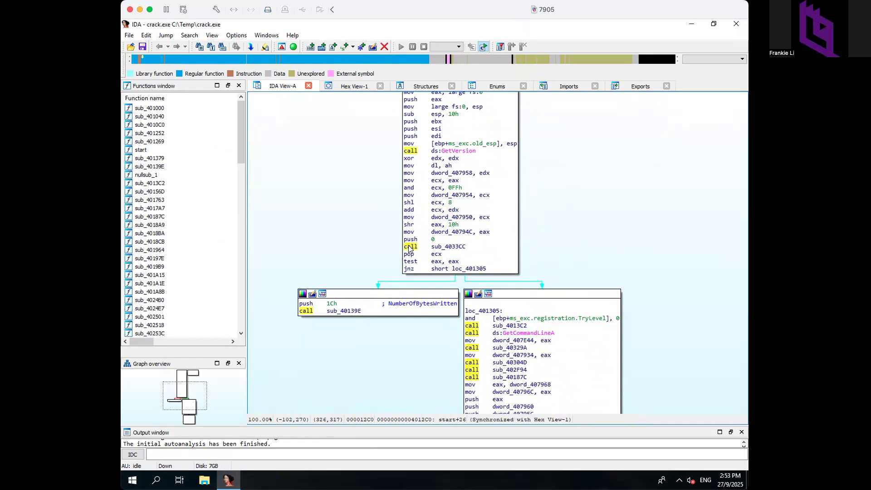
pyautogui.moveTo(447, 249)
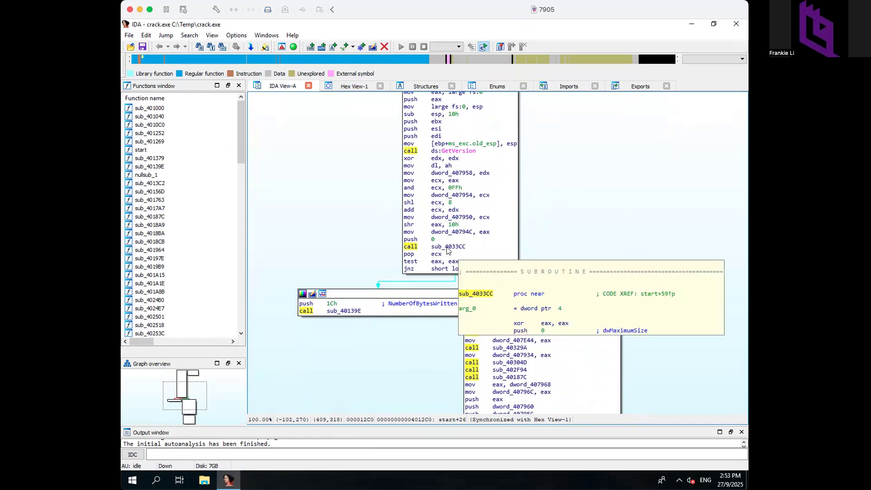
pyautogui.doubleClick(448, 247)
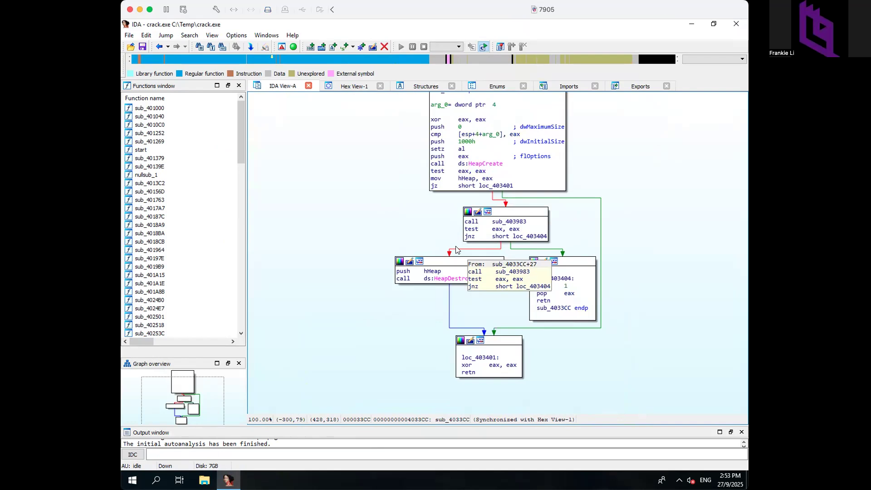
pyautogui.press('Escape')
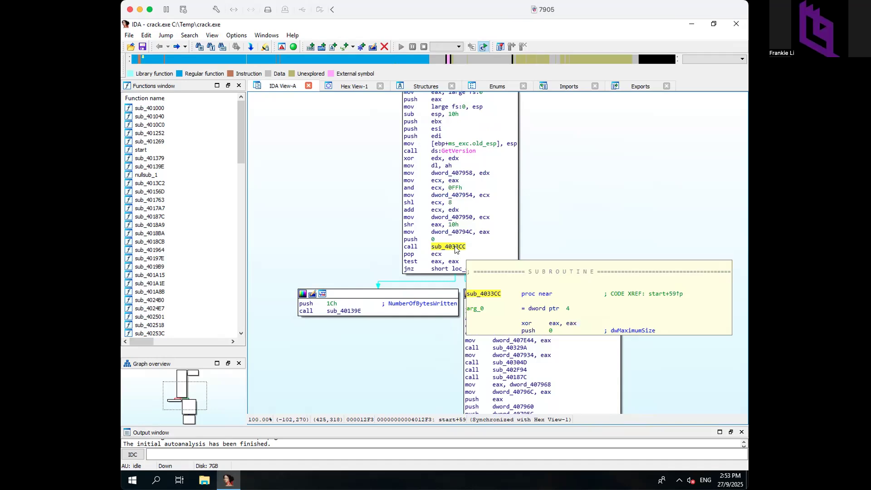
pyautogui.doubleClick(457, 247)
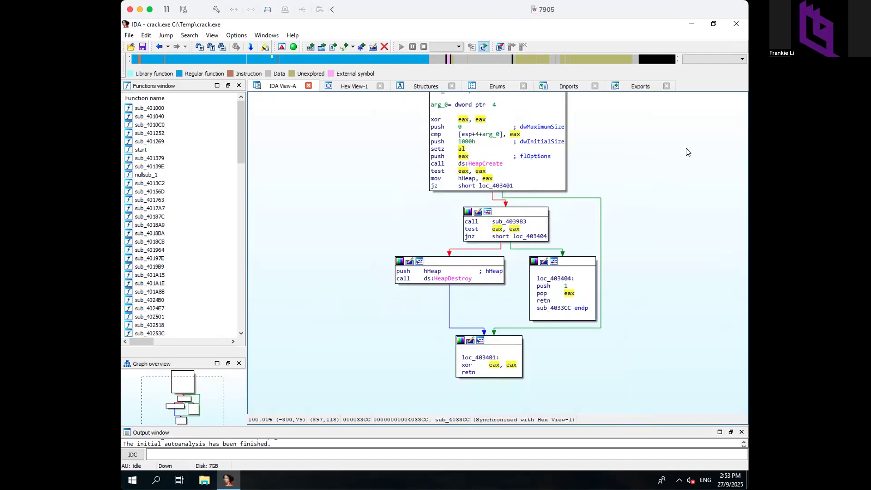
# - Inspect sub_403983's HeapAlloc call, then return to sub_4033CC and select its name
pyautogui.click(438, 164)
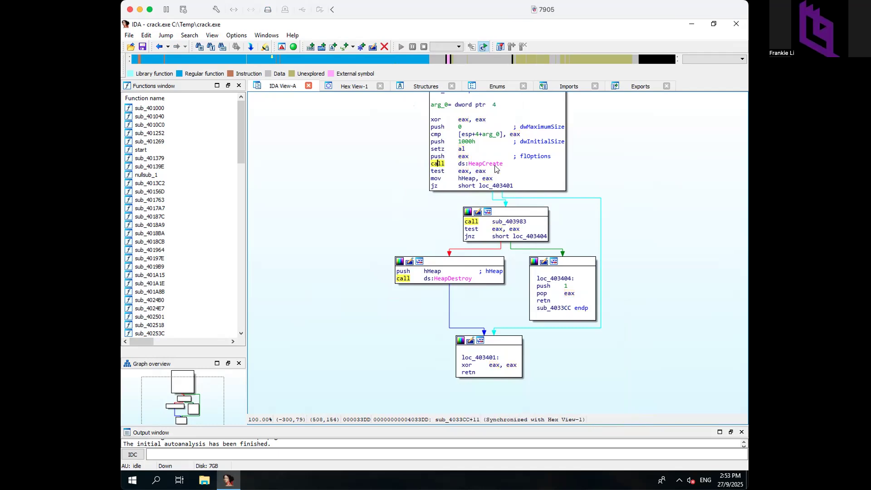
pyautogui.moveTo(511, 225)
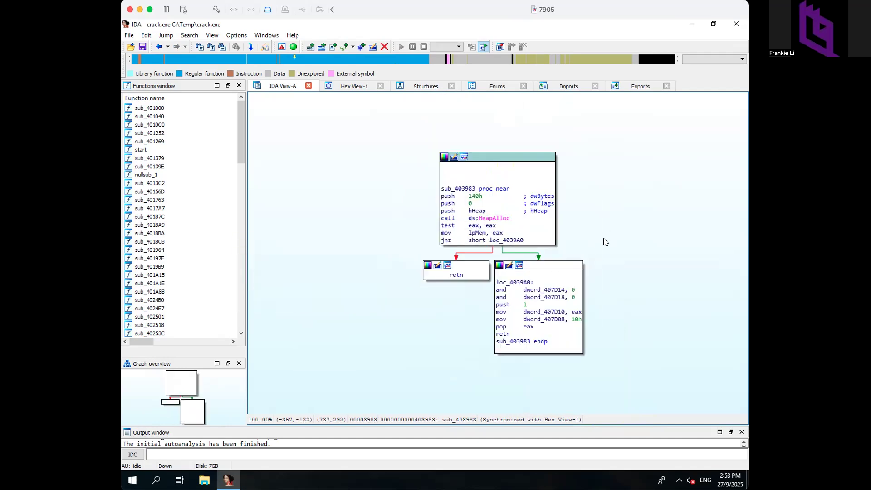
pyautogui.click(448, 218)
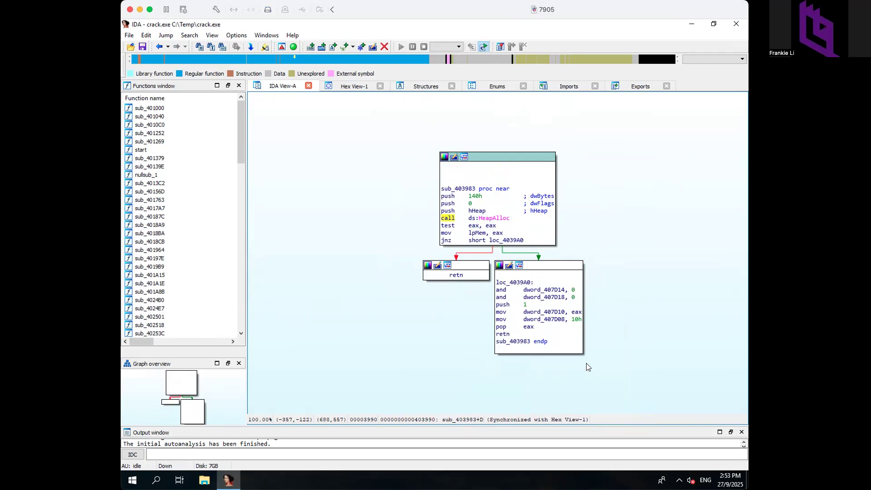
pyautogui.press('Escape')
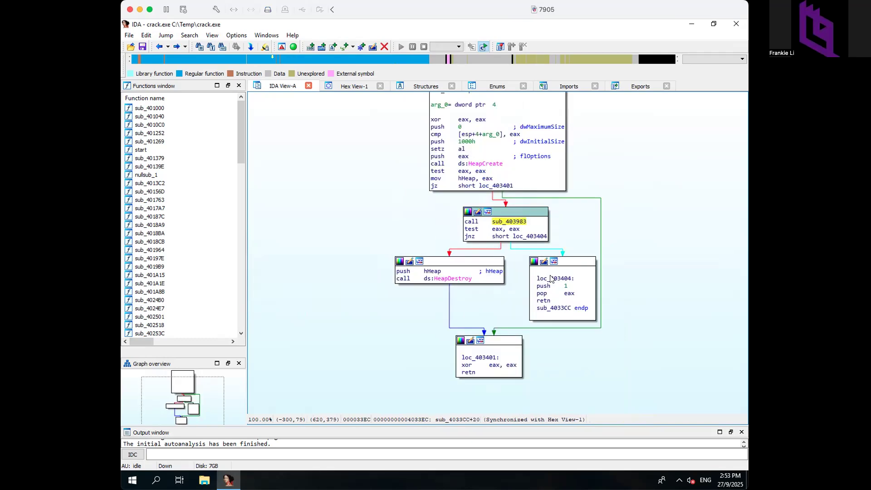
pyautogui.click(554, 311)
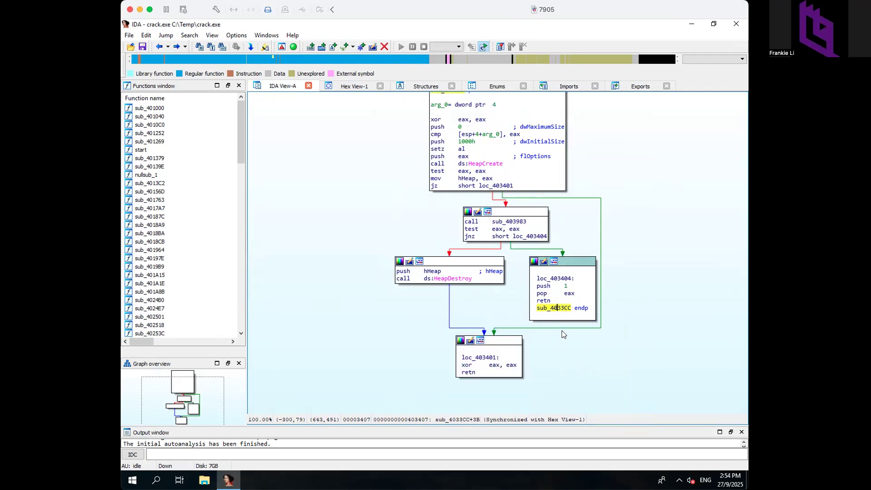
pyautogui.moveTo(627, 201); pyautogui.dragTo(626, 257)
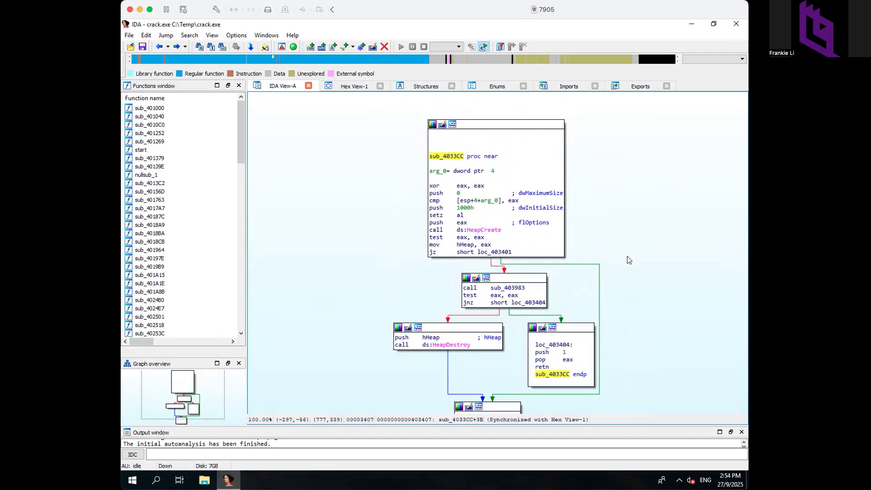
pyautogui.click(445, 154)
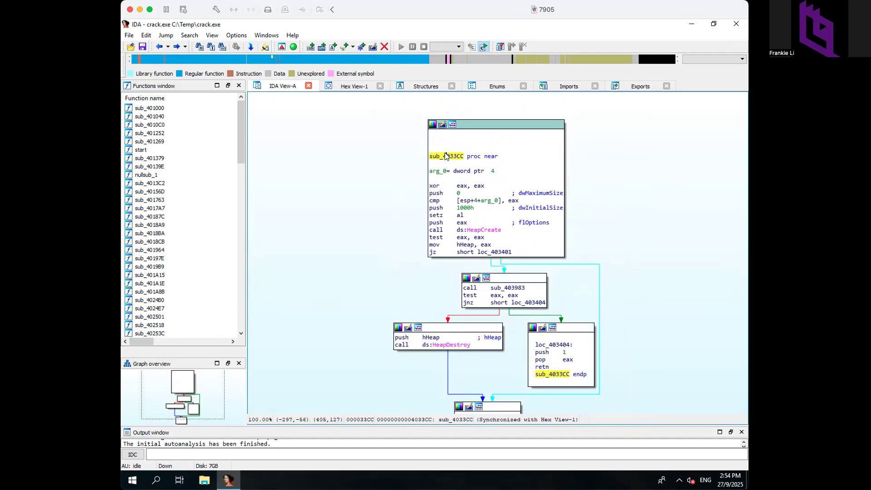
# - View the Xrefs graphs to and from sub_4033CC
pyautogui.rightClick(444, 155)
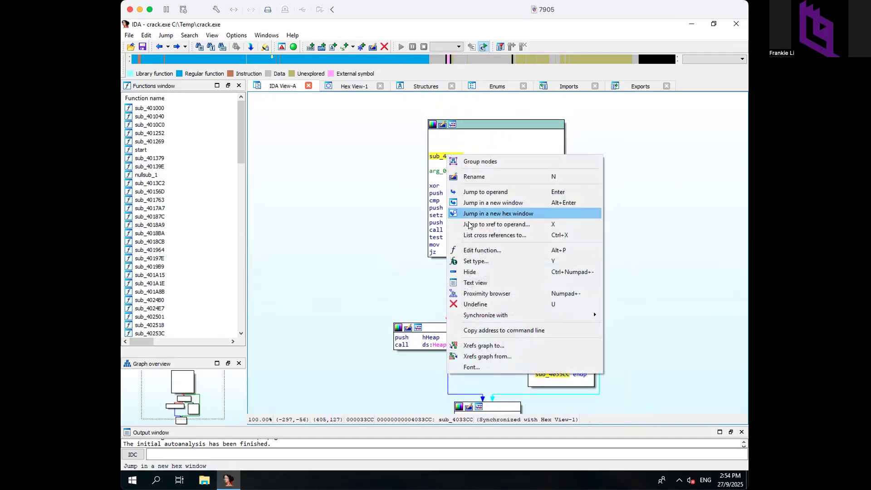
pyautogui.click(473, 346)
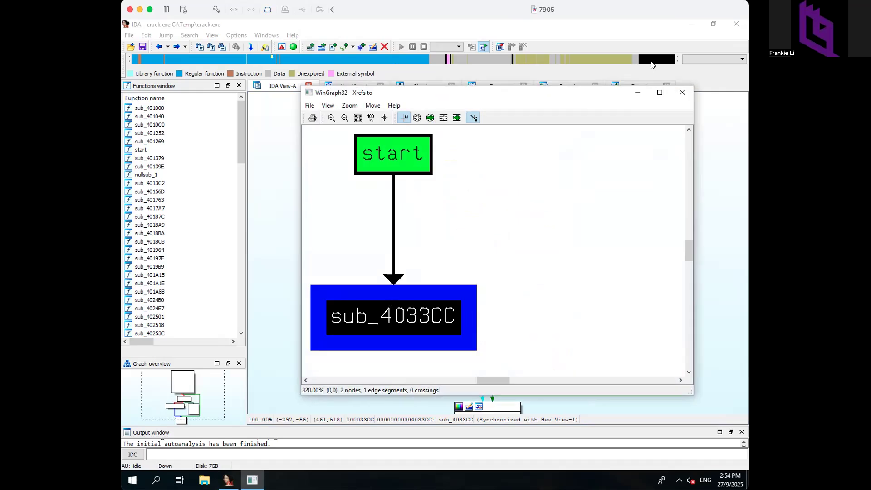
pyautogui.click(682, 93)
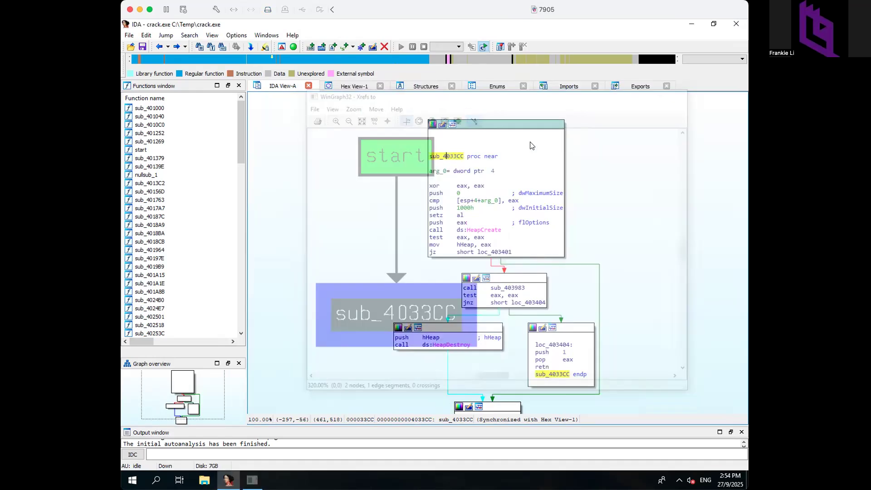
pyautogui.rightClick(453, 156)
pyautogui.click(475, 357)
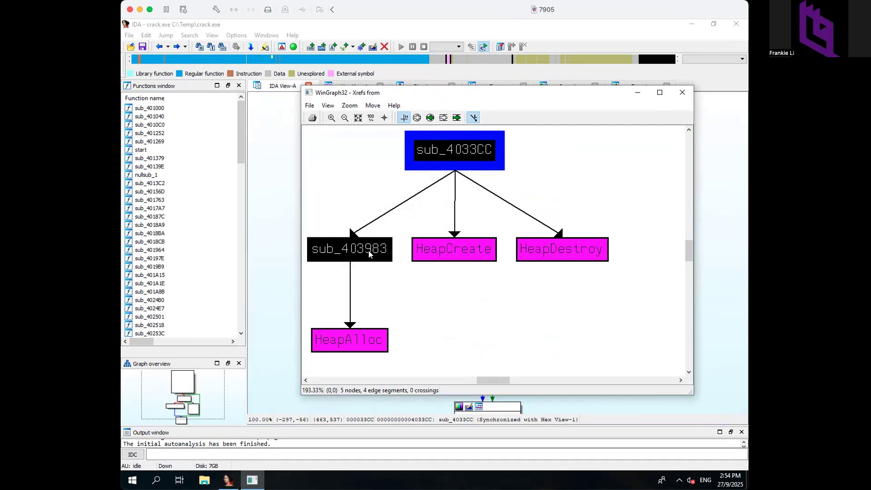
pyautogui.click(682, 93)
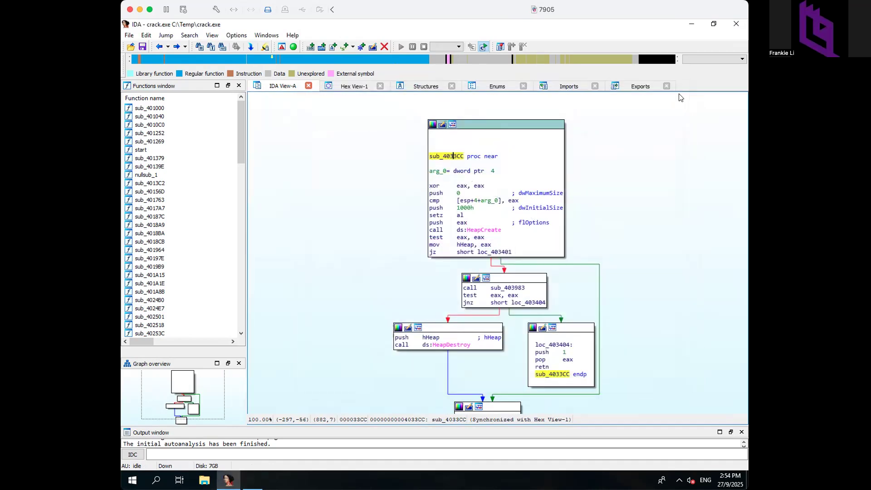
# - Jump into sub_403983, view its Xrefs to and from graphs, and return to sub_4033CC
pyautogui.moveTo(703, 245); pyautogui.dragTo(678, 168)
pyautogui.click(480, 202)
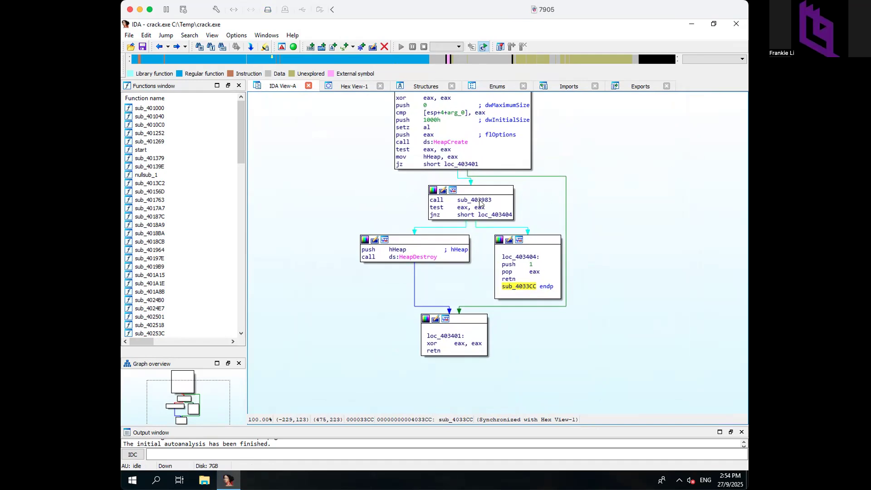
pyautogui.doubleClick(480, 200)
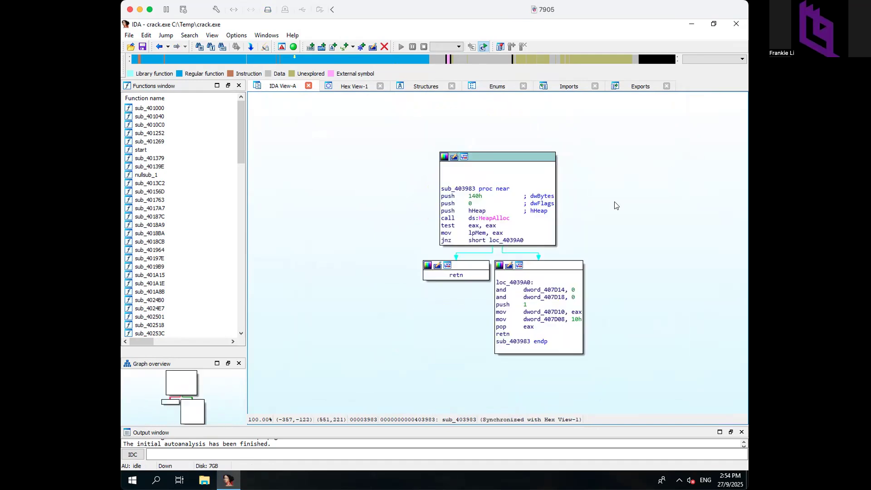
pyautogui.click(445, 171)
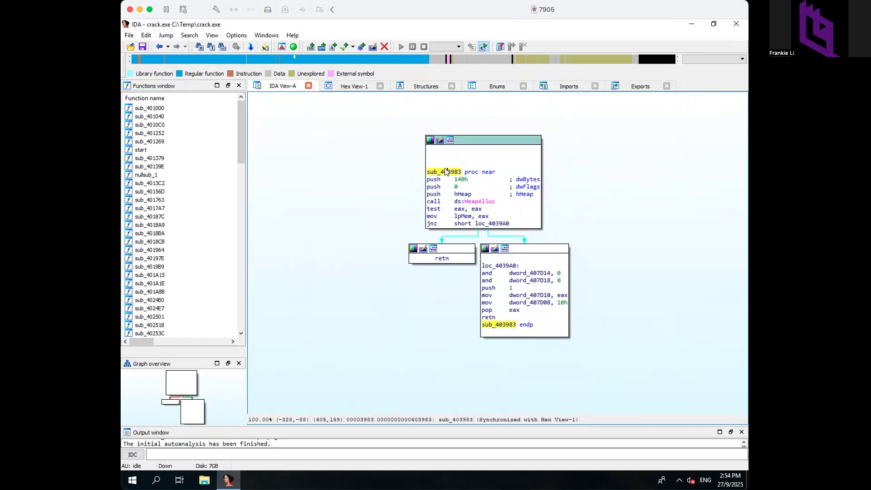
pyautogui.rightClick(446, 171)
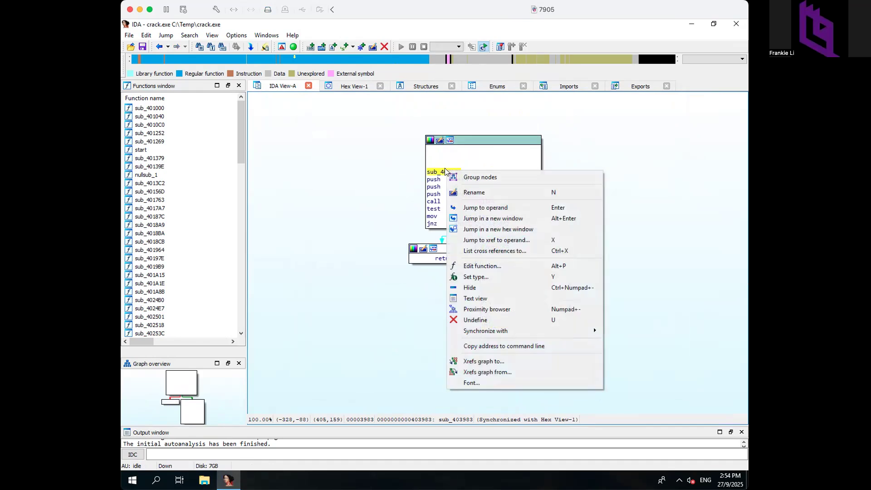
pyautogui.click(469, 361)
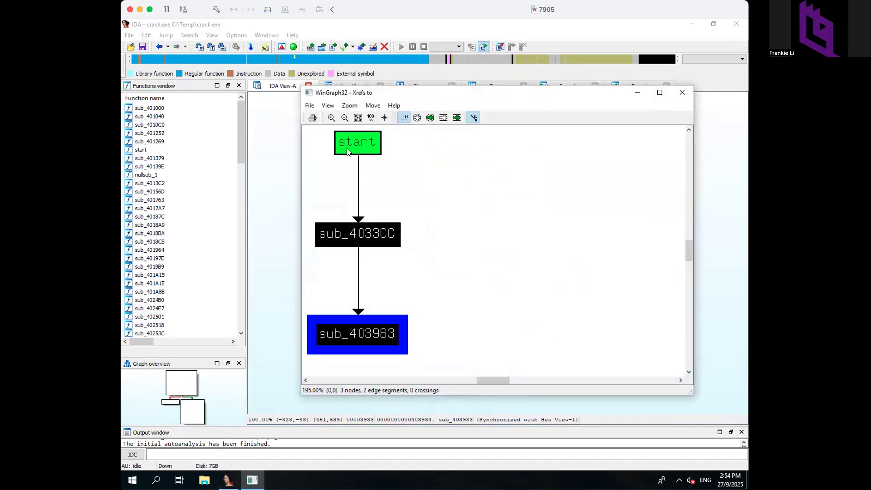
pyautogui.click(682, 93)
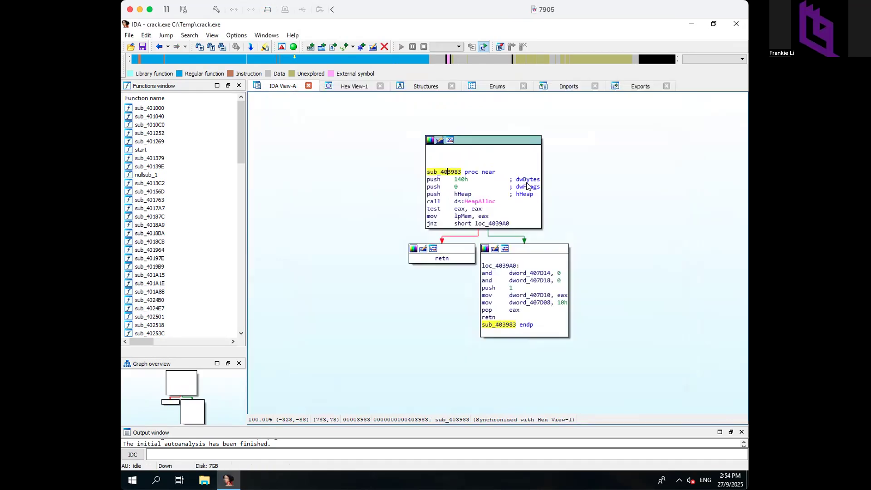
pyautogui.rightClick(450, 172)
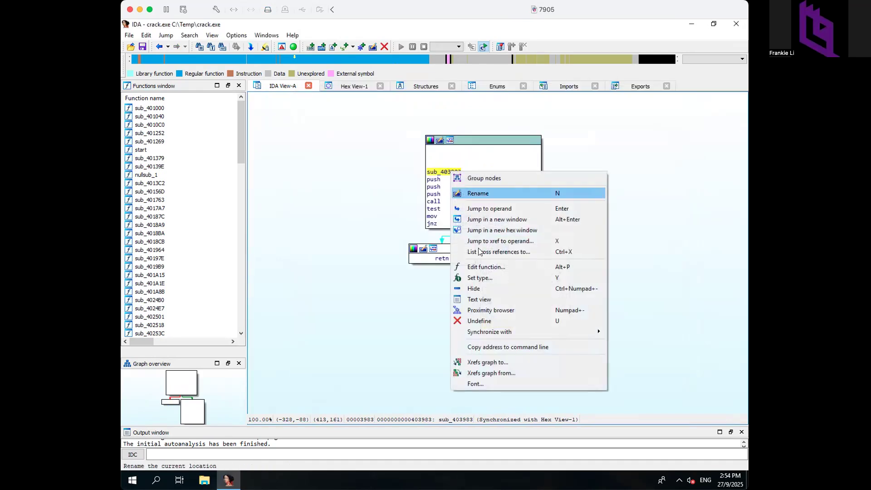
pyautogui.click(472, 373)
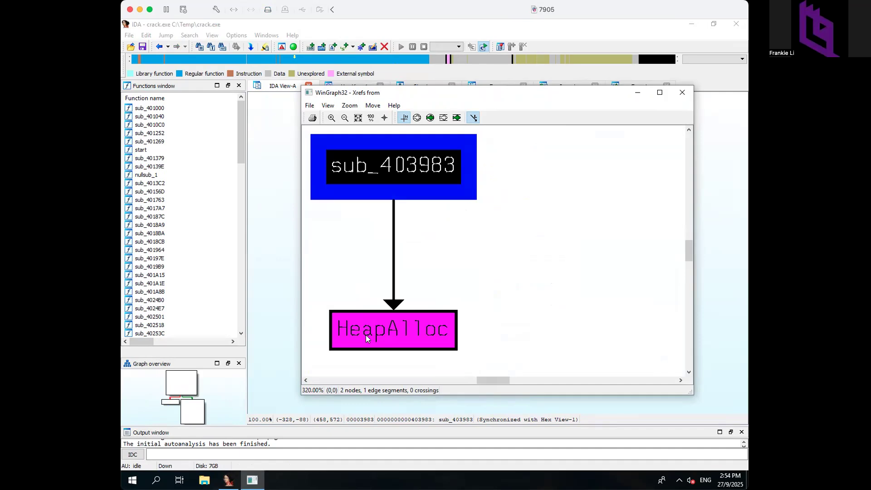
pyautogui.click(681, 92)
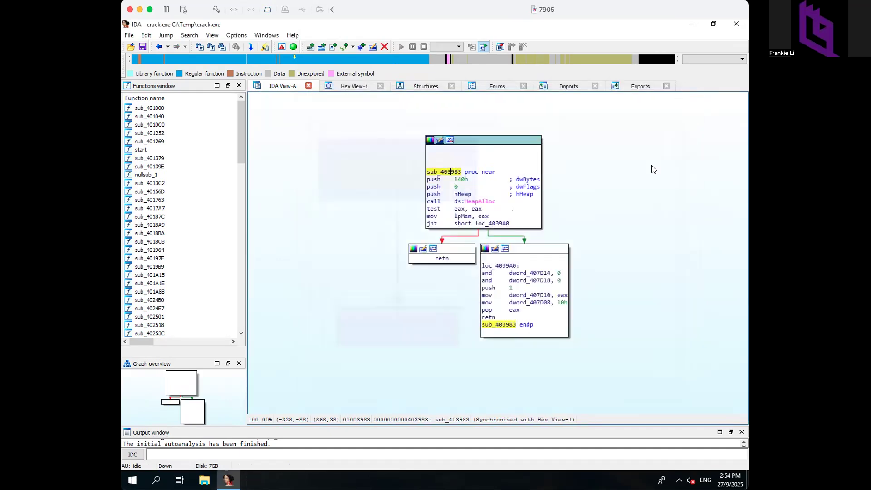
pyautogui.press('Escape')
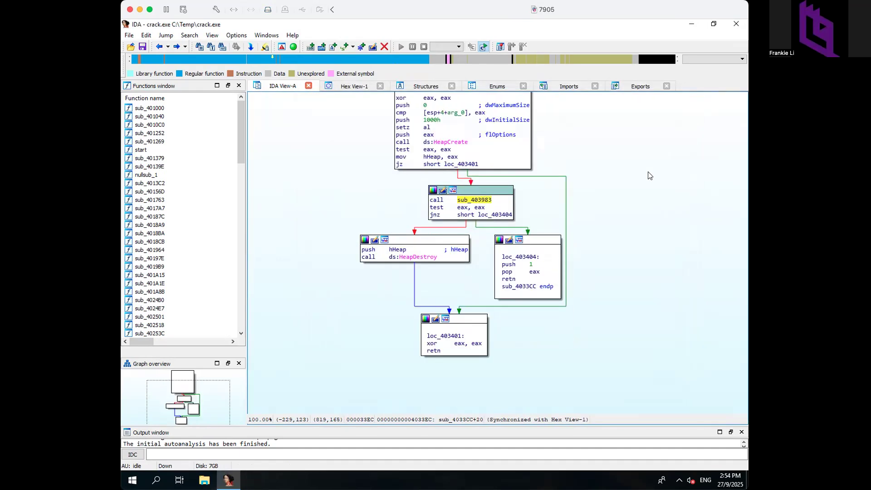
# - Return to start, pan to loc_401305, open sub_40139E, and select its sub_403611 call block
pyautogui.press('Escape')
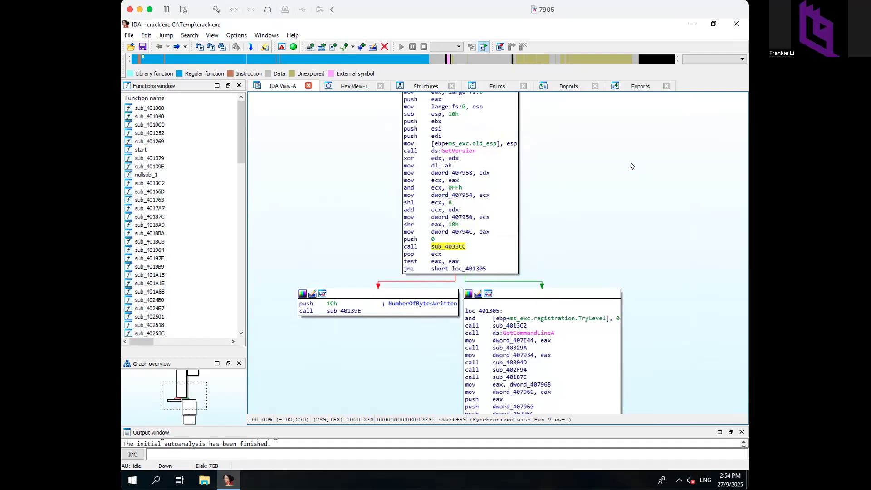
pyautogui.moveTo(617, 148); pyautogui.dragTo(634, 208)
pyautogui.click(425, 210)
pyautogui.moveTo(620, 266); pyautogui.dragTo(632, 169)
pyautogui.moveTo(670, 305); pyautogui.dragTo(640, 262)
pyautogui.moveTo(335, 182)
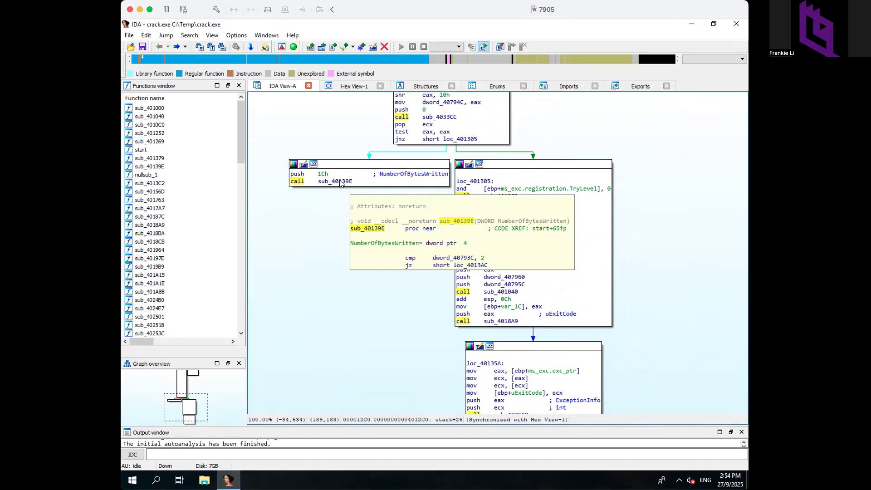
pyautogui.doubleClick(339, 181)
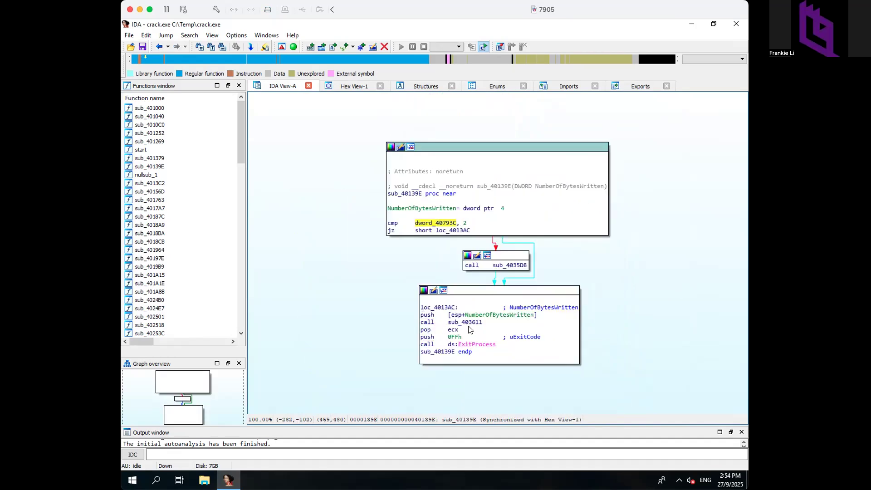
pyautogui.moveTo(464, 325)
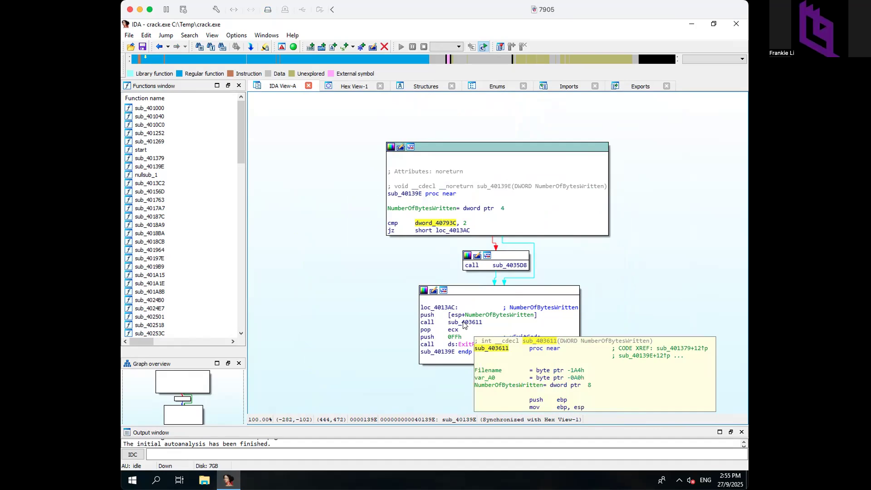
pyautogui.click(427, 322)
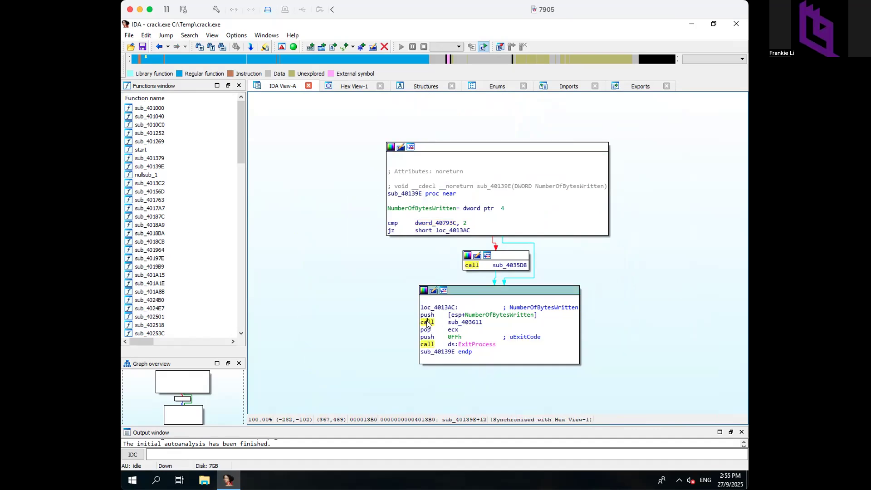
# - Open sub_403611 and scroll down to its loc_4036DE and loc_40373B blocks
pyautogui.doubleClick(471, 323)
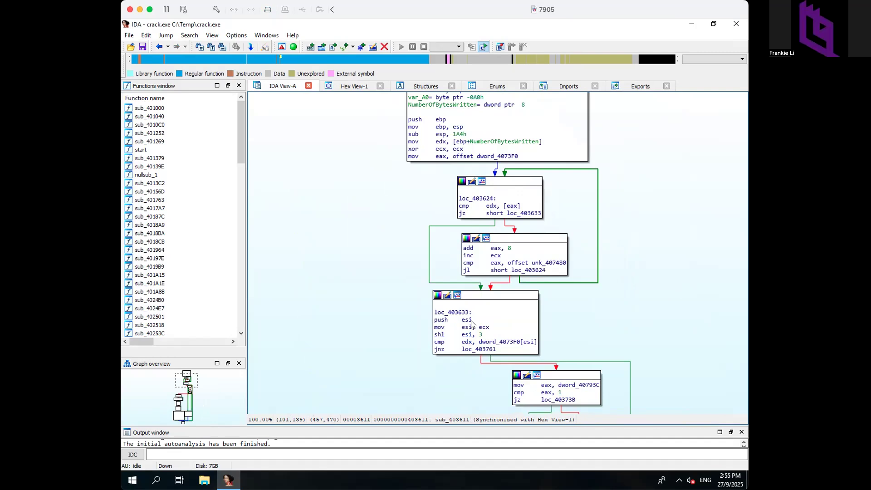
pyautogui.moveTo(657, 311); pyautogui.dragTo(621, 377)
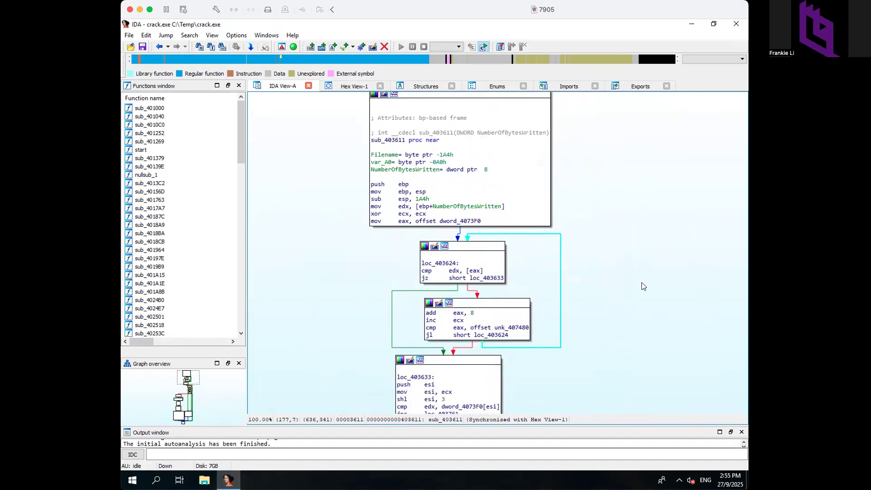
pyautogui.scroll(-5, 643, 272)
pyautogui.scroll(-5, 649, 235)
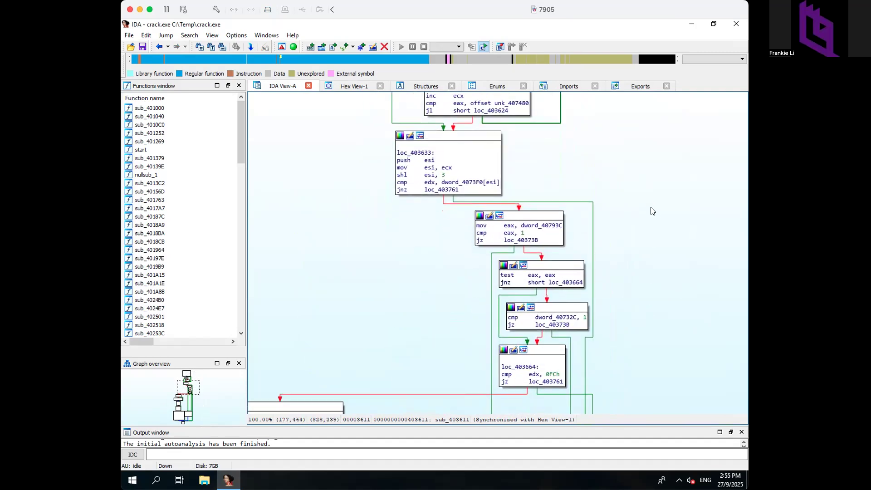
pyautogui.scroll(-6, 647, 272)
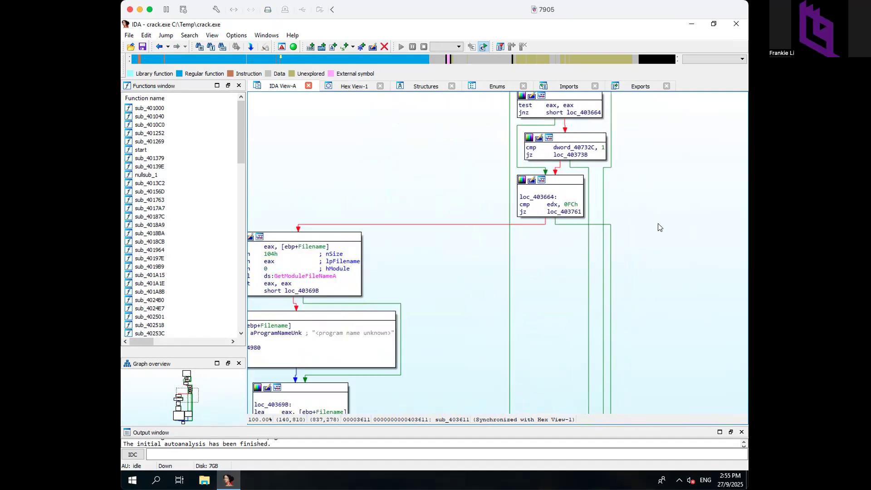
pyautogui.scroll(-4, 482, 271)
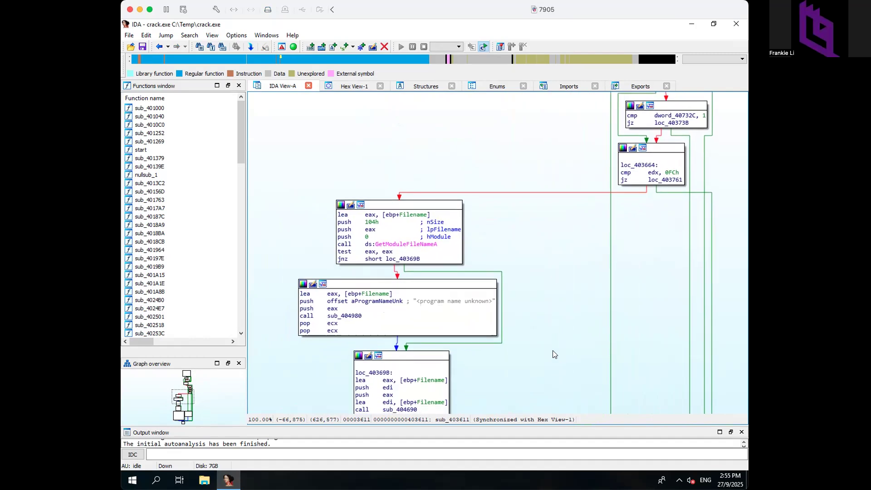
pyautogui.scroll(-10, 552, 344)
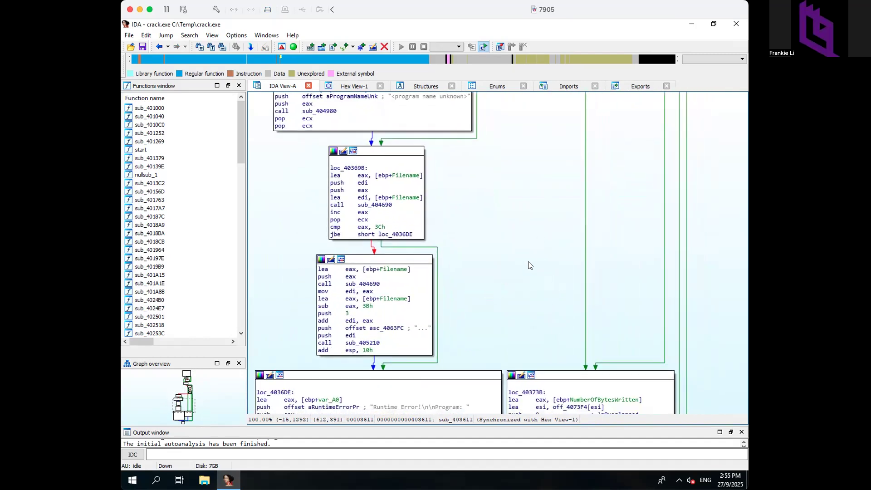
pyautogui.scroll(-2, 728, 279)
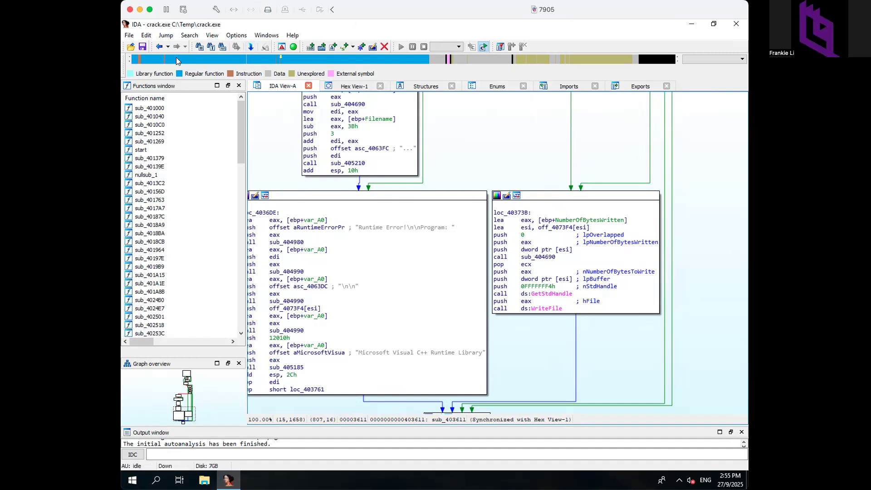
# - Open the Strings subview listing all 35 strings found in crack.exe
pyautogui.click(189, 36)
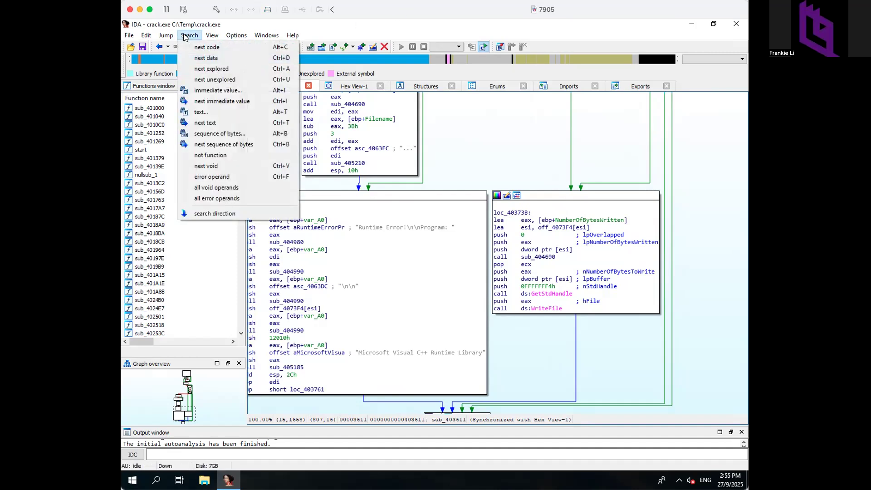
pyautogui.moveTo(206, 38)
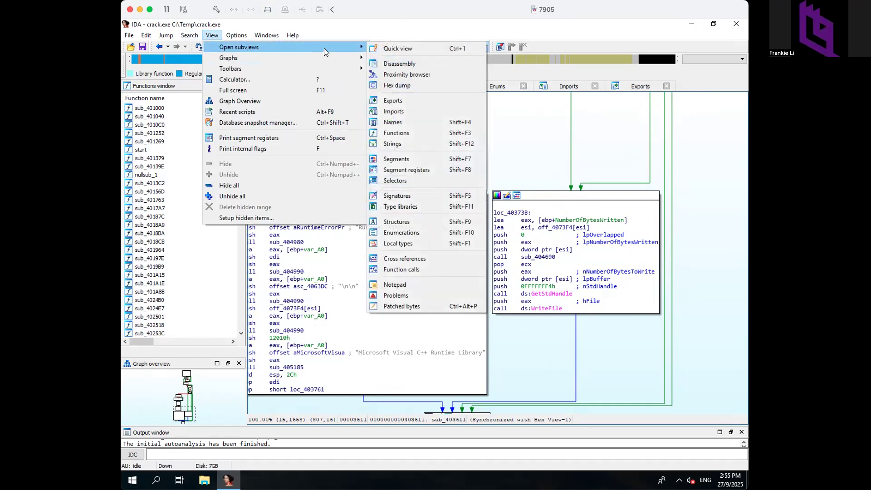
pyautogui.click(399, 143)
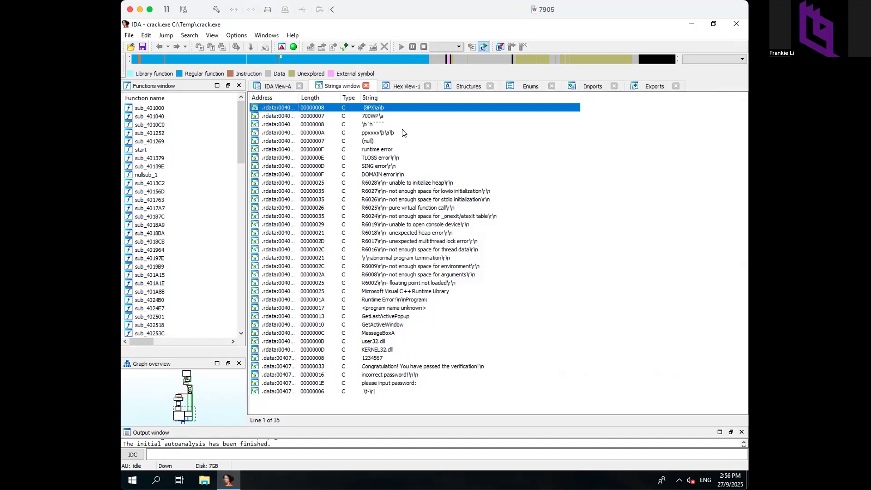
# - Select the three password messages, then jump to the Congratulation string's definition at .data:00407038
pyautogui.click(393, 385)
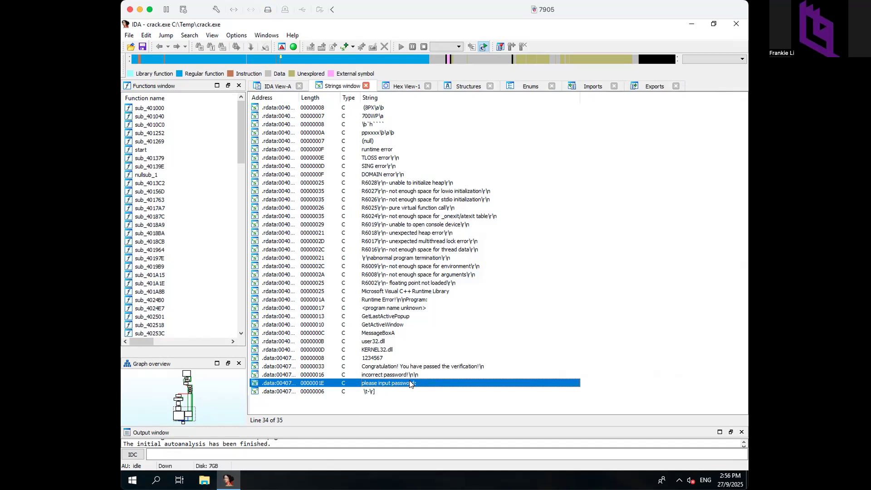
pyautogui.click(399, 373)
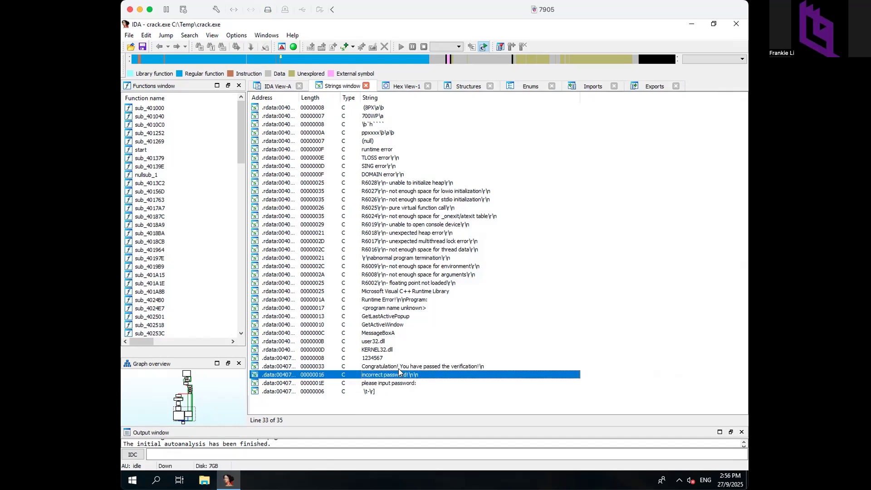
pyautogui.click(396, 365)
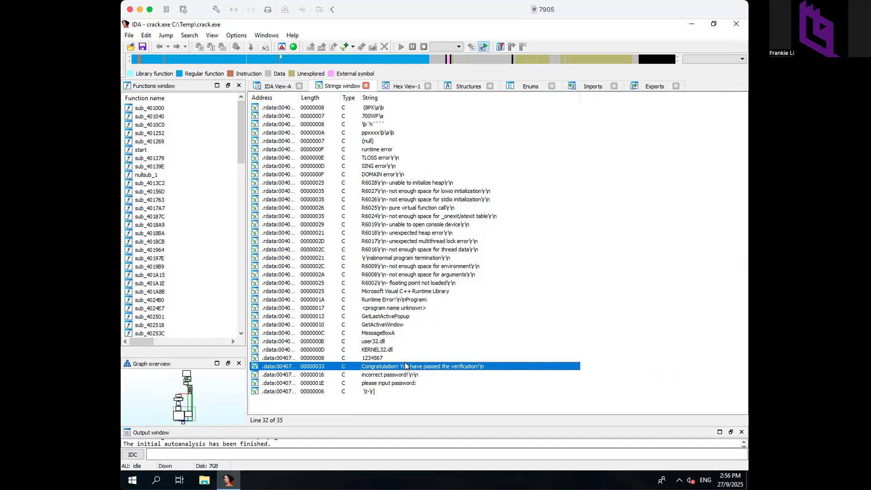
pyautogui.doubleClick(380, 366)
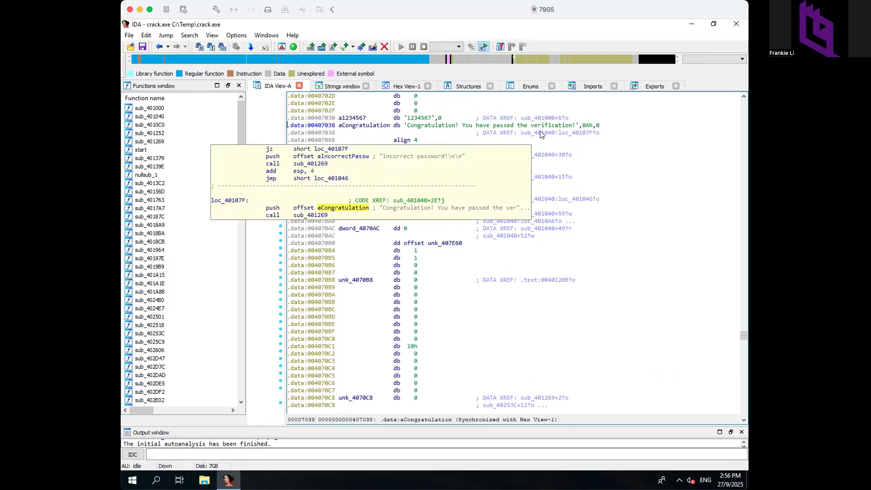
pyautogui.click(537, 117)
pyautogui.doubleClick(537, 117)
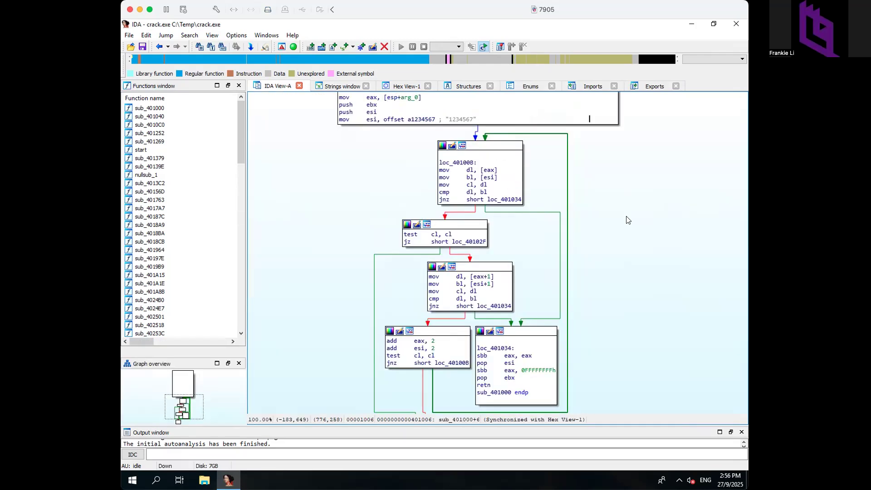
pyautogui.moveTo(628, 220)
pyautogui.mouseDown()
pyautogui.moveTo(626, 349)
pyautogui.moveTo(626, 208)
pyautogui.mouseUp()
pyautogui.moveTo(635, 329); pyautogui.dragTo(635, 367)
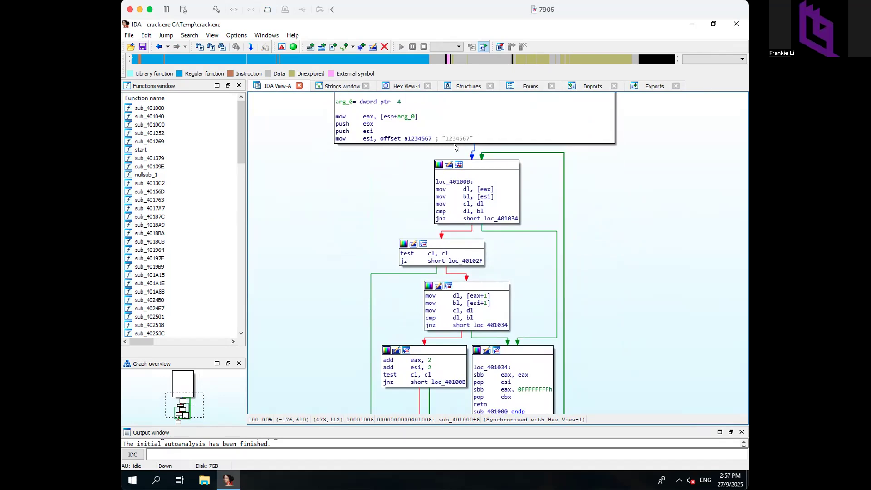
pyautogui.moveTo(468, 141)
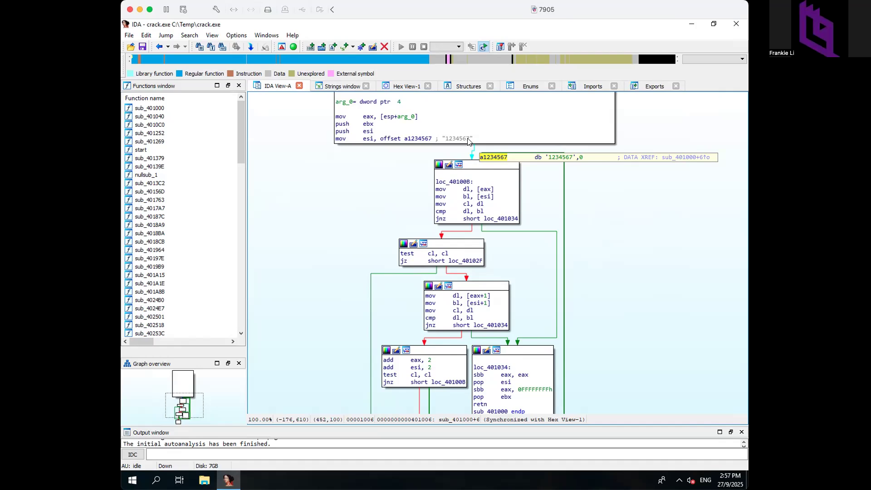
pyautogui.doubleClick(469, 140)
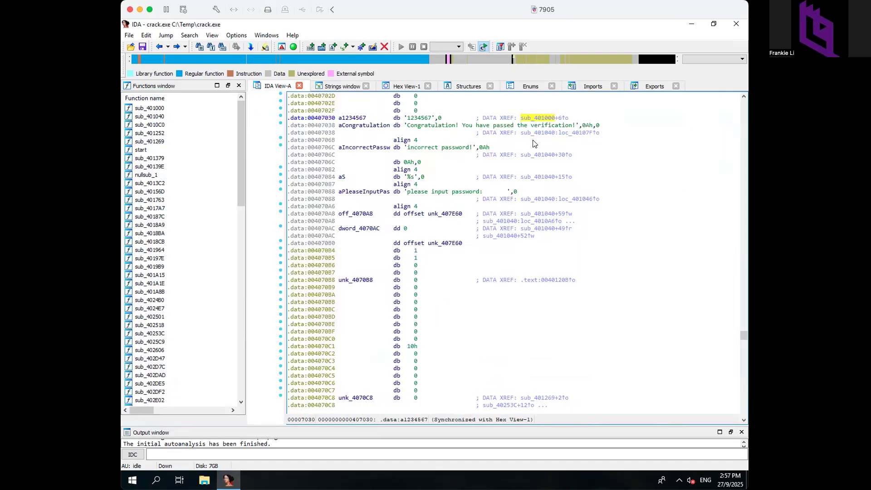
pyautogui.click(544, 132)
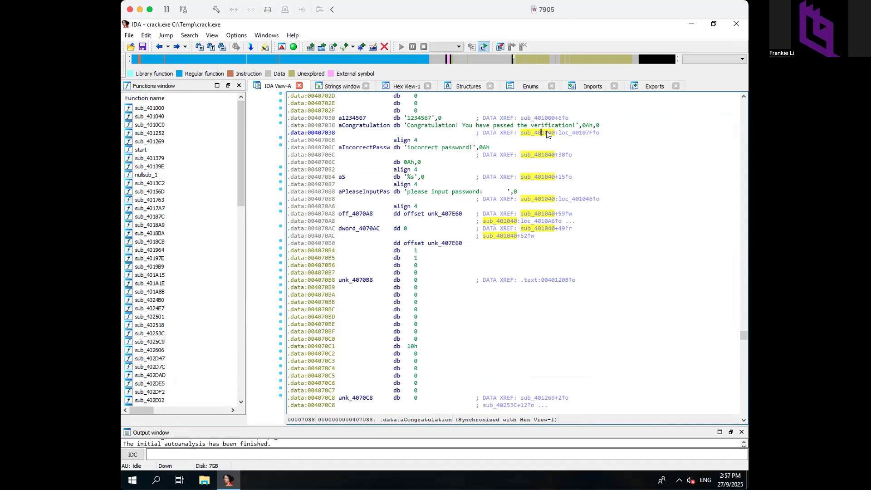
# - Follow the XREF into sub_401040's graph and frame its entry and prompt block
pyautogui.doubleClick(565, 133)
pyautogui.moveTo(410, 152); pyautogui.dragTo(318, 203)
pyautogui.moveTo(574, 108); pyautogui.dragTo(564, 127)
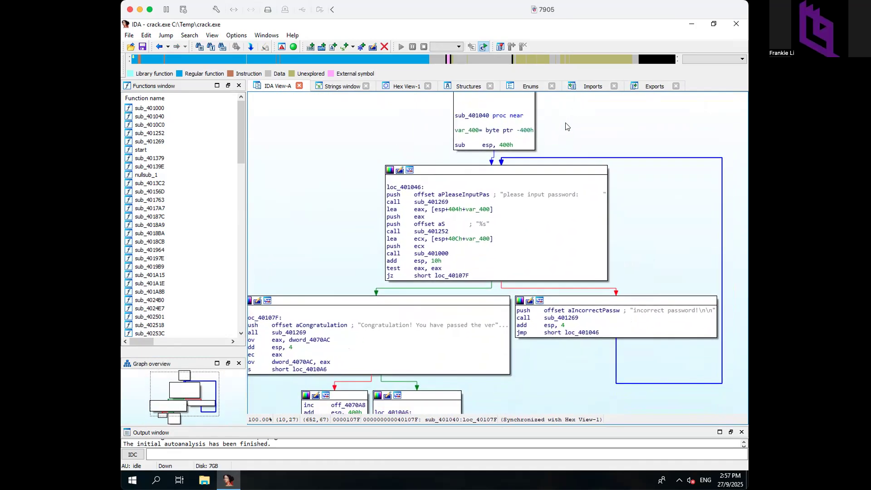
# - Pan the graph down to show loc_4010A6 and both the Congratulation and incorrect-password branches
pyautogui.moveTo(504, 198)
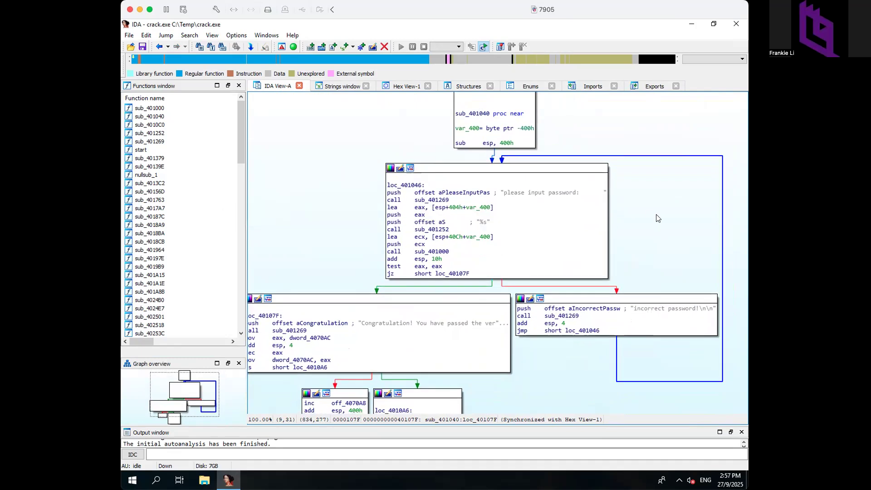
pyautogui.moveTo(657, 216); pyautogui.dragTo(657, 168)
pyautogui.moveTo(544, 333); pyautogui.dragTo(548, 318)
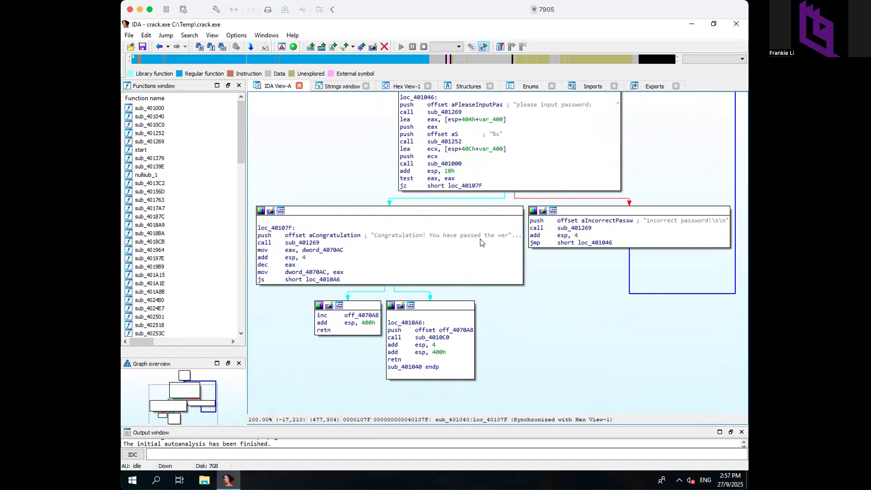
pyautogui.scroll(3, 565, 304)
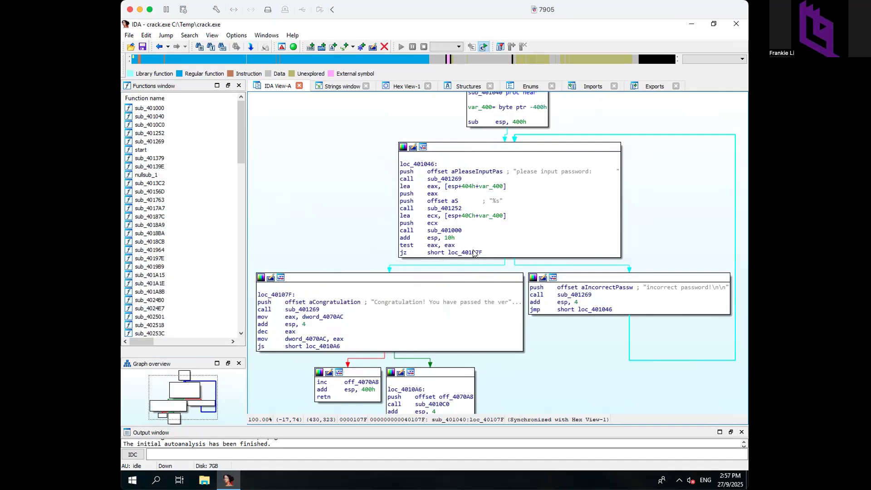
pyautogui.moveTo(522, 265)
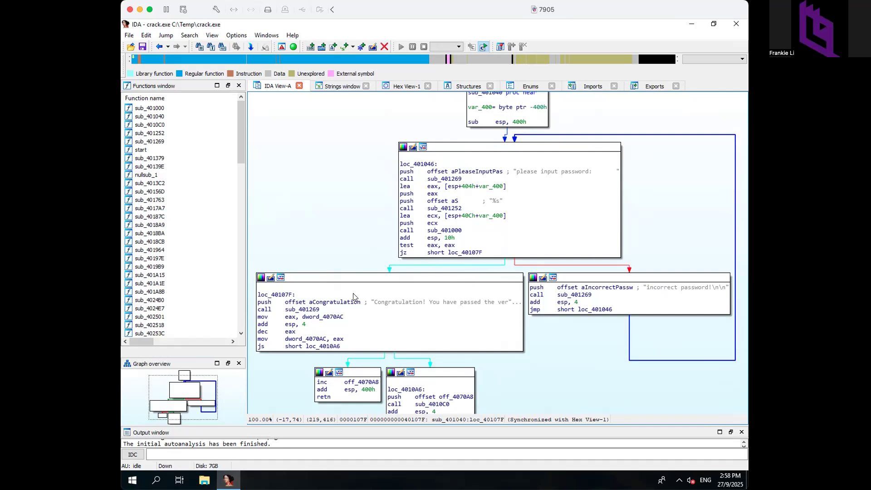
pyautogui.hscroll(8, 362, 300)
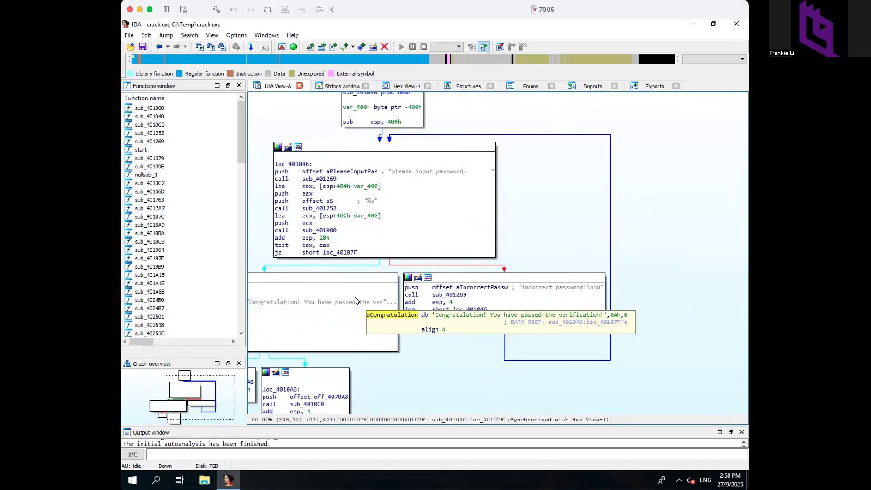
pyautogui.hscroll(-6, 310, 368)
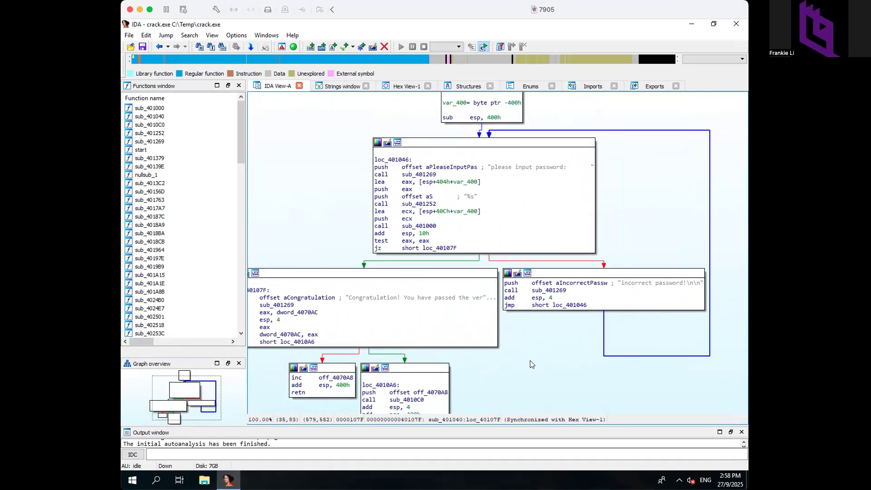
pyautogui.hscroll(-2, 501, 384)
pyautogui.scroll(4, 550, 378)
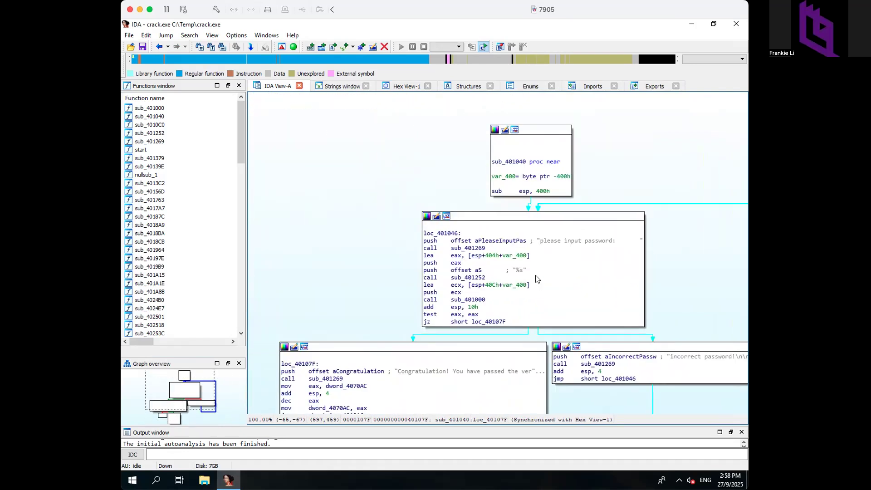
pyautogui.click(507, 321)
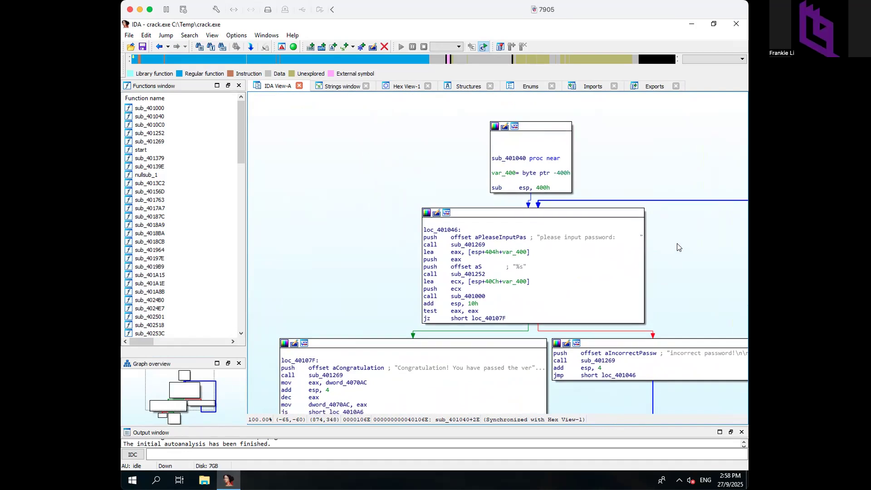
pyautogui.scroll(-3, 677, 247)
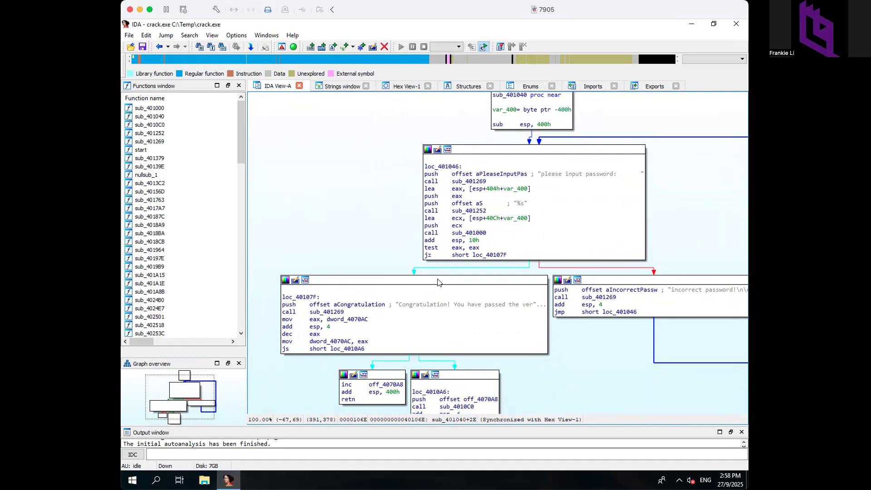
pyautogui.hscroll(3, 436, 284)
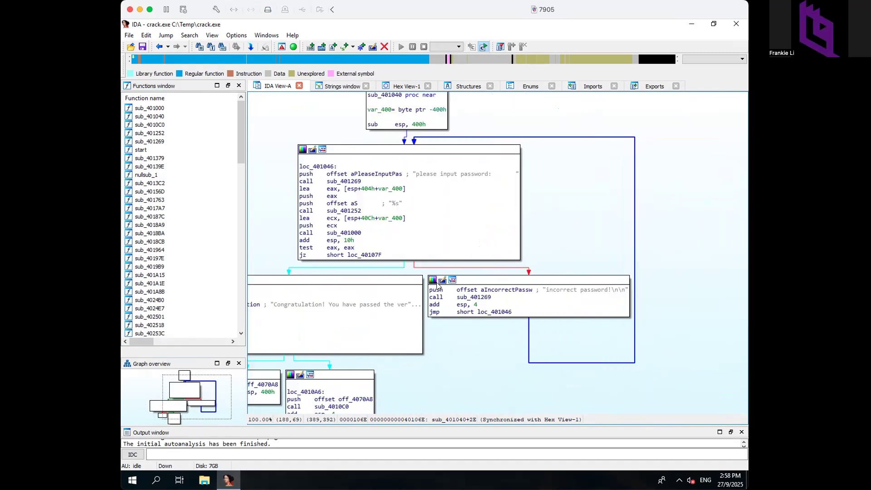
pyautogui.hscroll(-3, 635, 195)
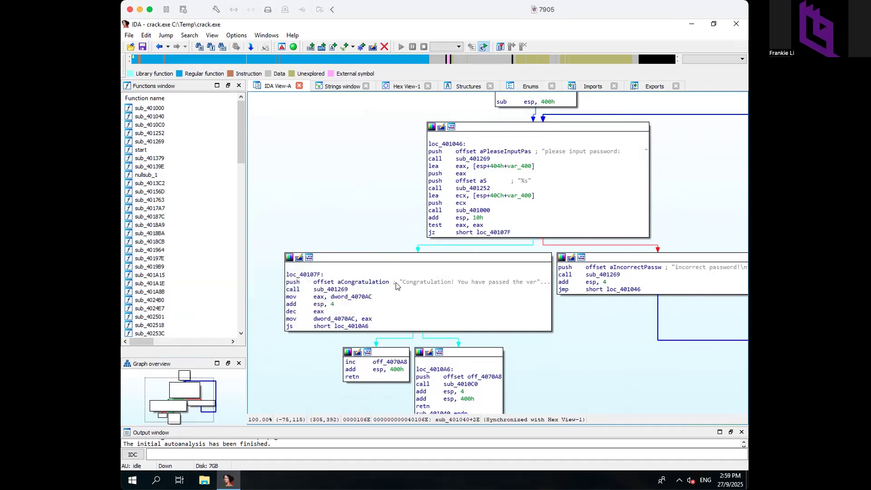
pyautogui.doubleClick(436, 233)
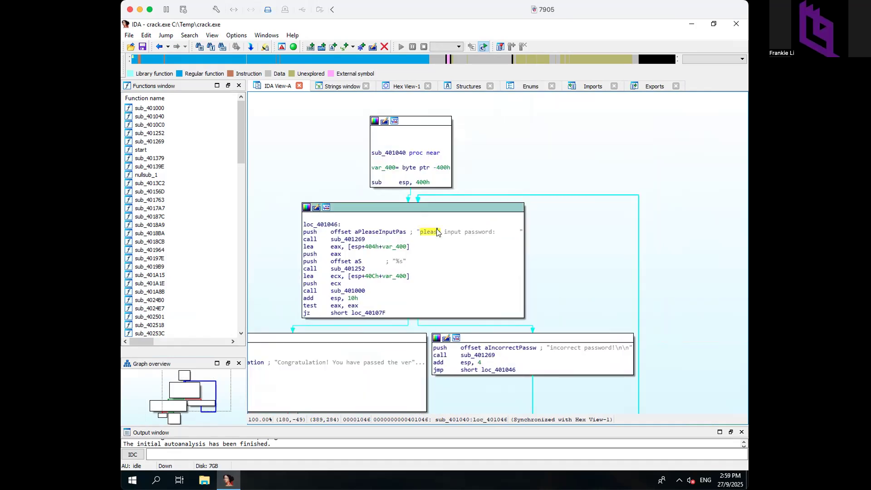
pyautogui.click(318, 312)
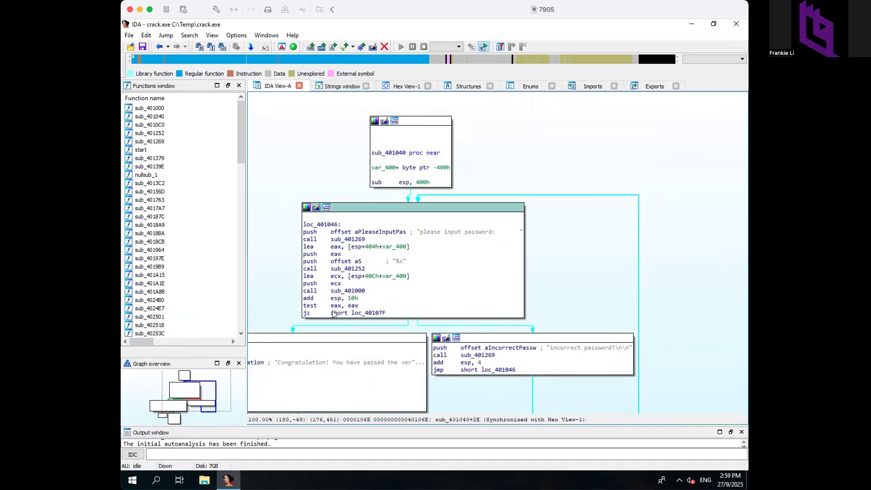
# - Switch sub_401040 to text view and select the jz address 0040106E
pyautogui.press('space')
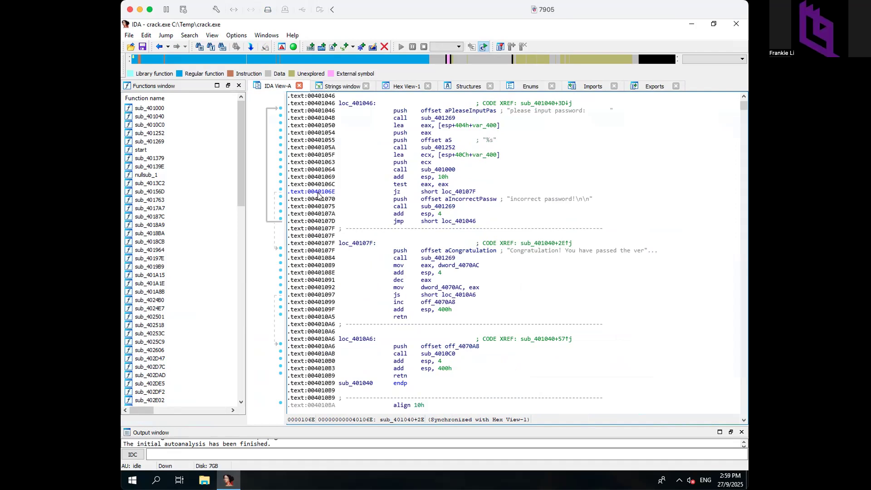
pyautogui.moveTo(306, 193); pyautogui.dragTo(334, 194)
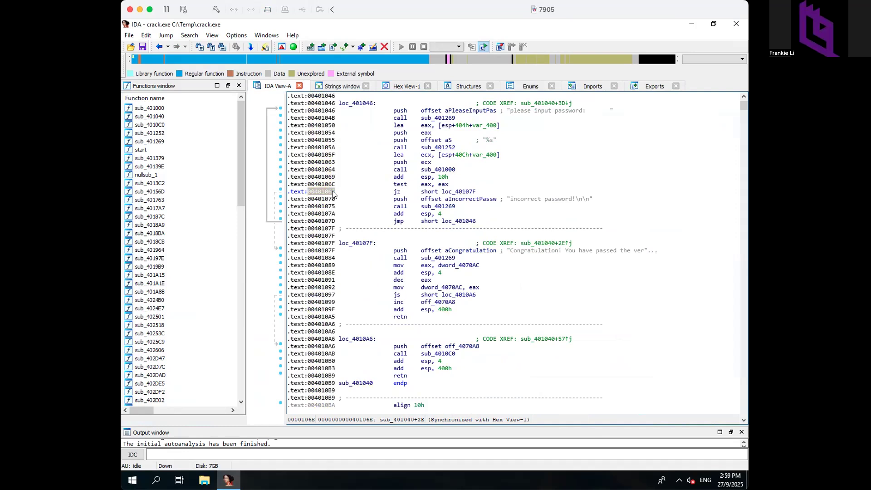
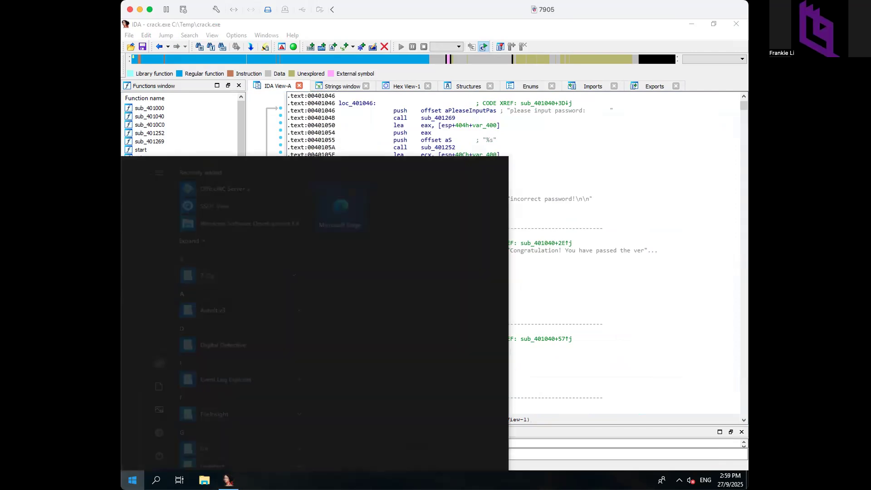
# - Paste the address 0040106E into a new Notepad window and move Notepad down
pyautogui.write('notepad')
pyautogui.press('Return')
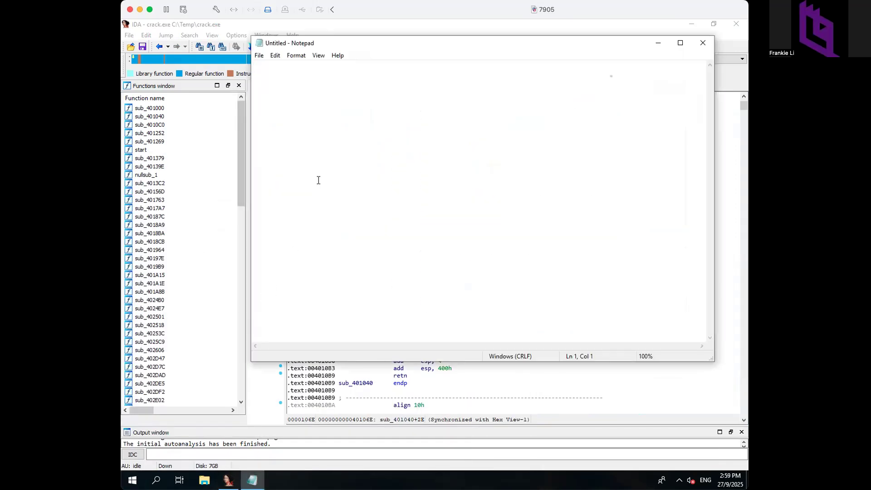
pyautogui.write('0040106E')
pyautogui.moveTo(569, 43); pyautogui.dragTo(574, 399)
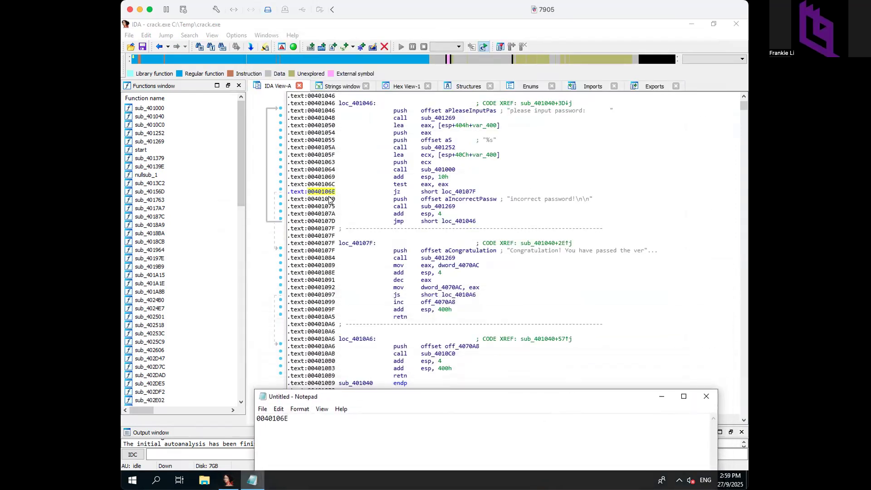
# - Show sub_401040 in IDA as a flow graph and pan down to the lower blocks
pyautogui.click(342, 193)
pyautogui.press('space')
pyautogui.moveTo(337, 248); pyautogui.dragTo(336, 194)
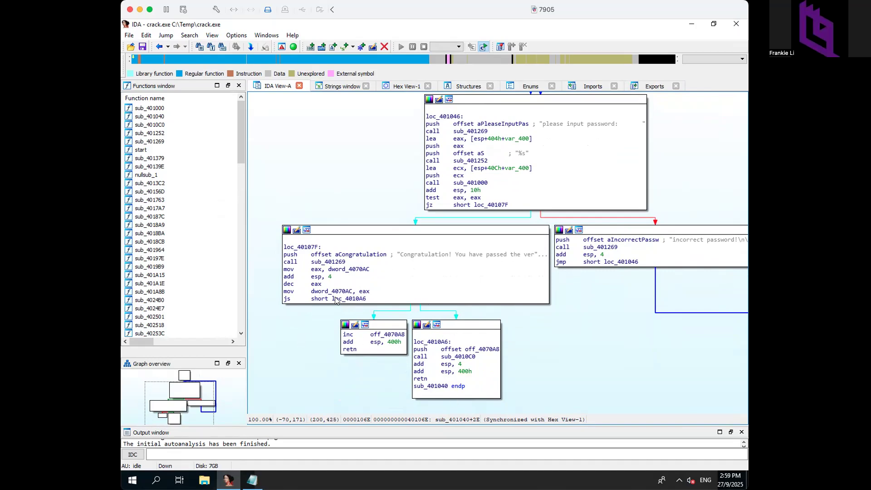
# - Select the js instruction at 00401097 and return to the text listing there
pyautogui.click(297, 297)
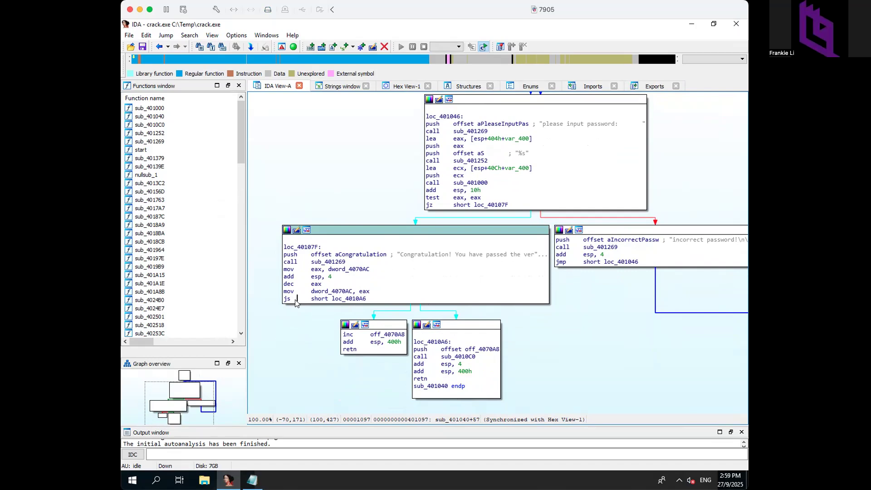
pyautogui.press('space')
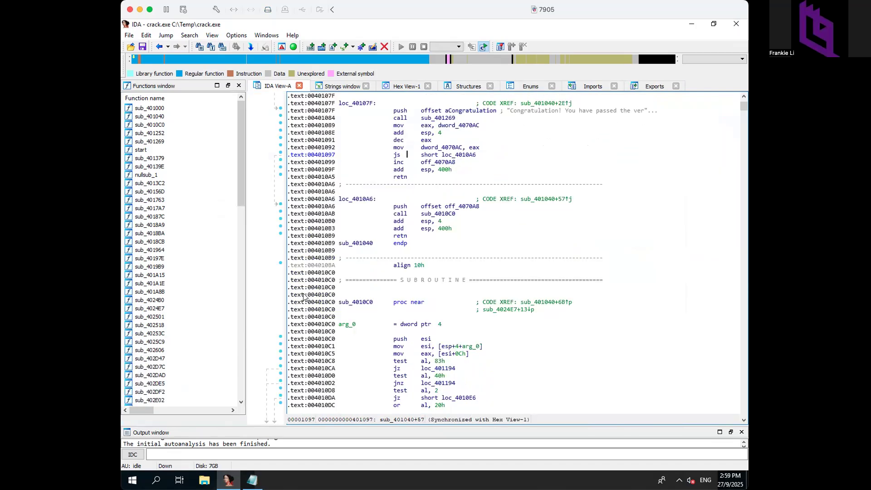
# - Copy 00401097 into Notepad below 0040106E, then switch IDA back to graph view
pyautogui.moveTo(308, 156); pyautogui.dragTo(331, 156)
pyautogui.rightClick(329, 156)
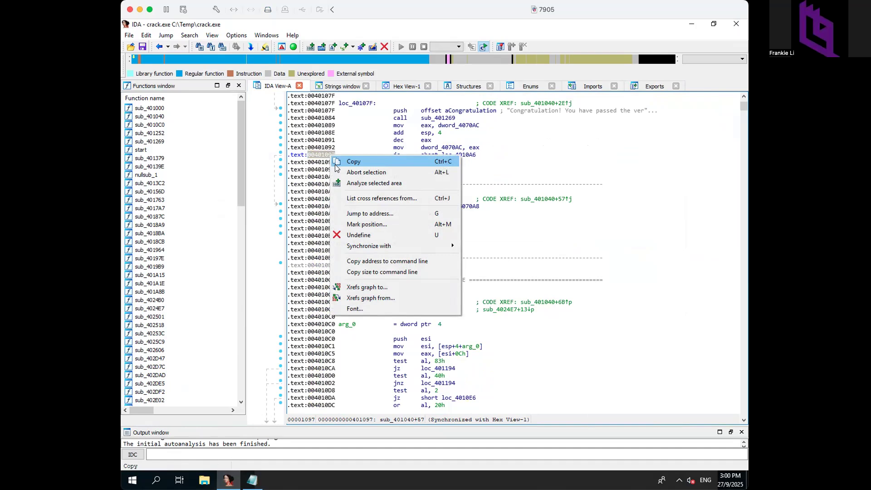
pyautogui.click(336, 163)
pyautogui.click(252, 479)
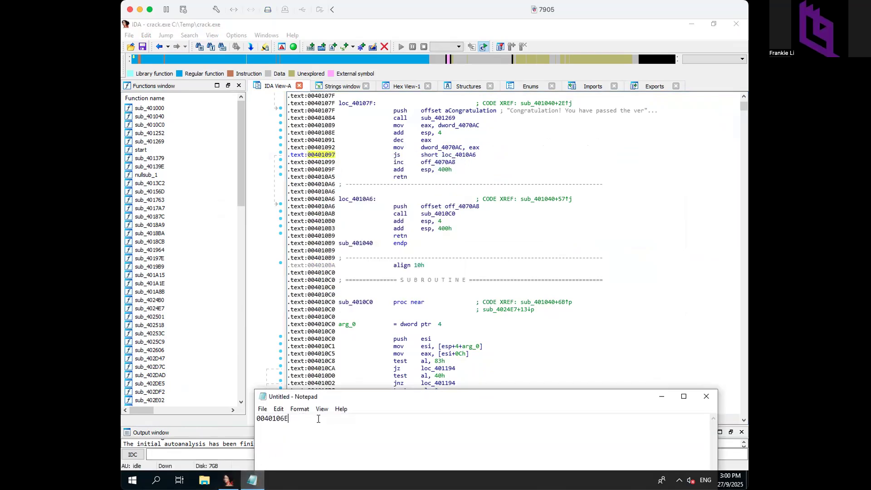
pyautogui.hotkey('ctrl', 'v')
pyautogui.click(613, 128)
pyautogui.press('space')
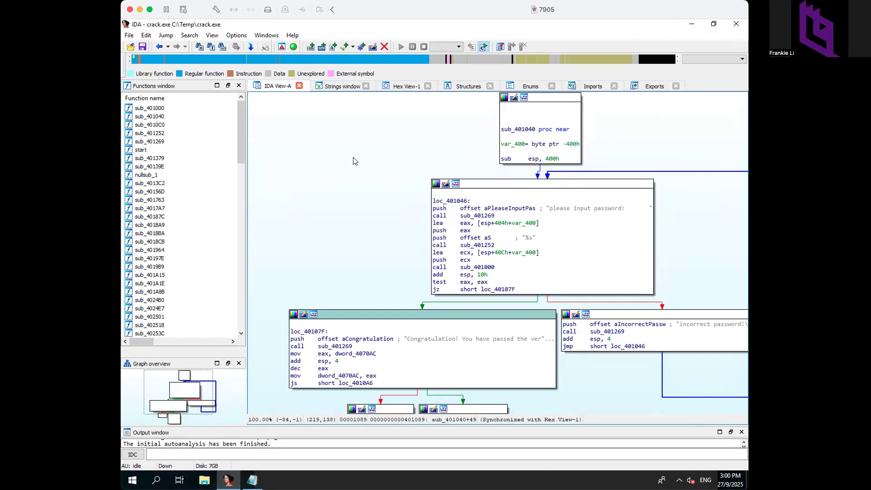
# - View the Xrefs-to graph of sub_401040, showing start as its only caller, then close it
pyautogui.moveTo(366, 145); pyautogui.dragTo(324, 181)
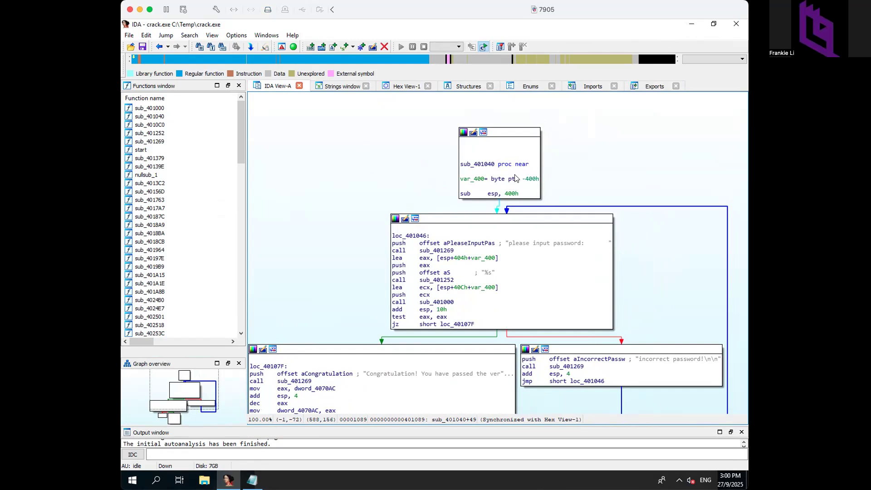
pyautogui.click(477, 162)
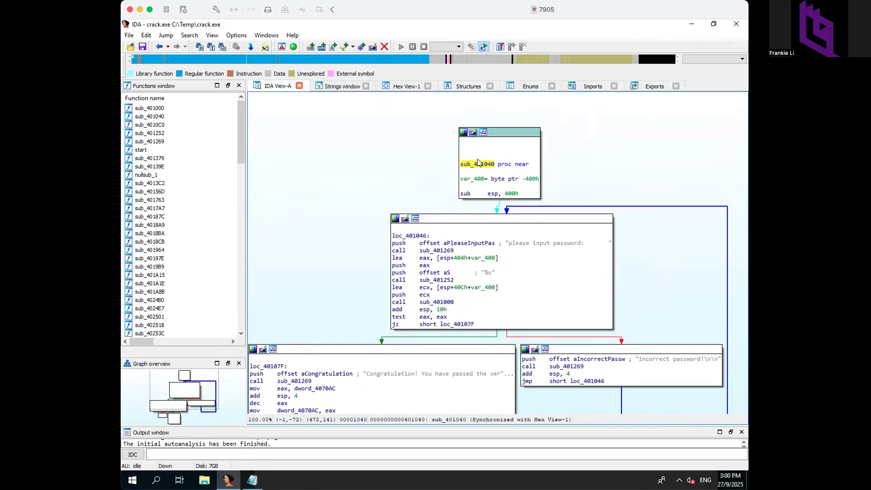
pyautogui.rightClick(479, 162)
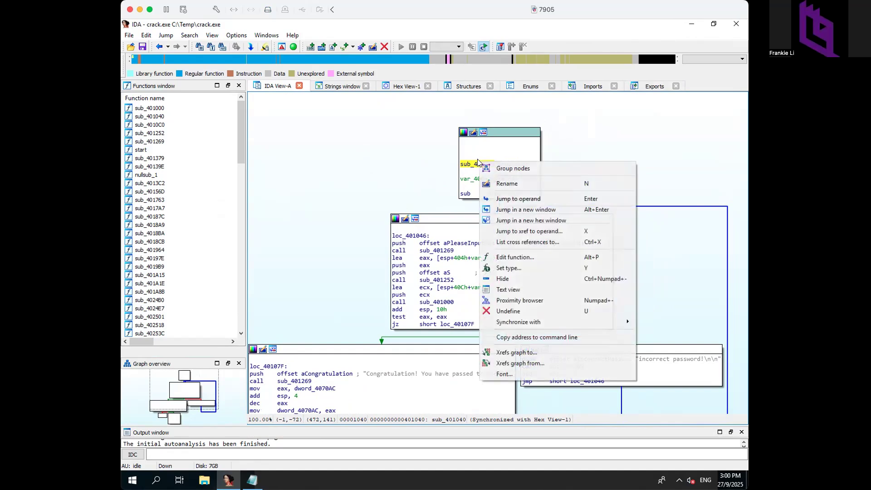
pyautogui.click(514, 353)
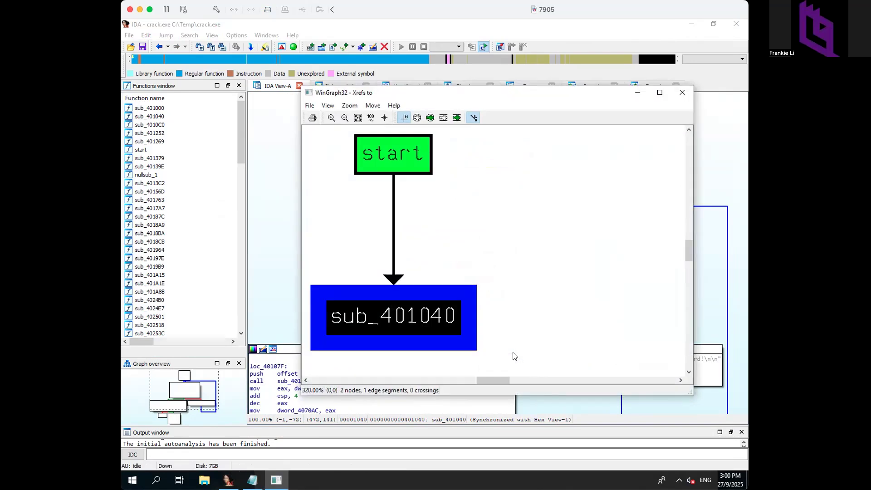
pyautogui.click(685, 92)
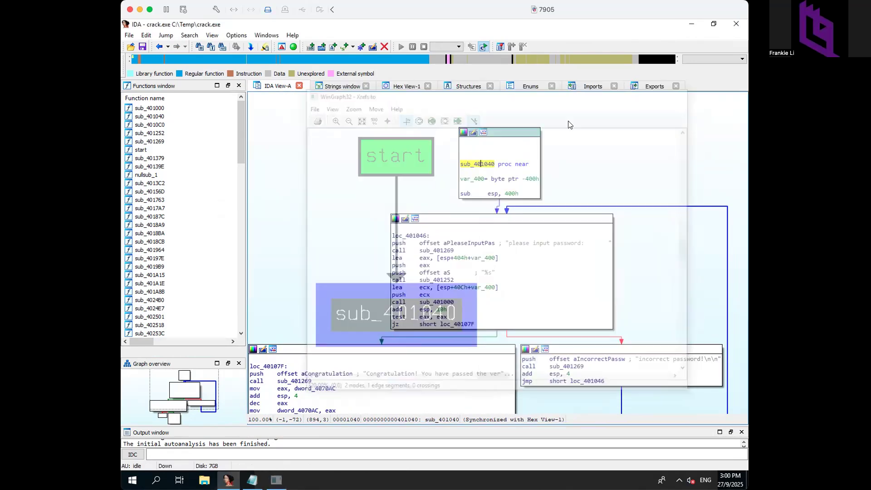
pyautogui.rightClick(481, 164)
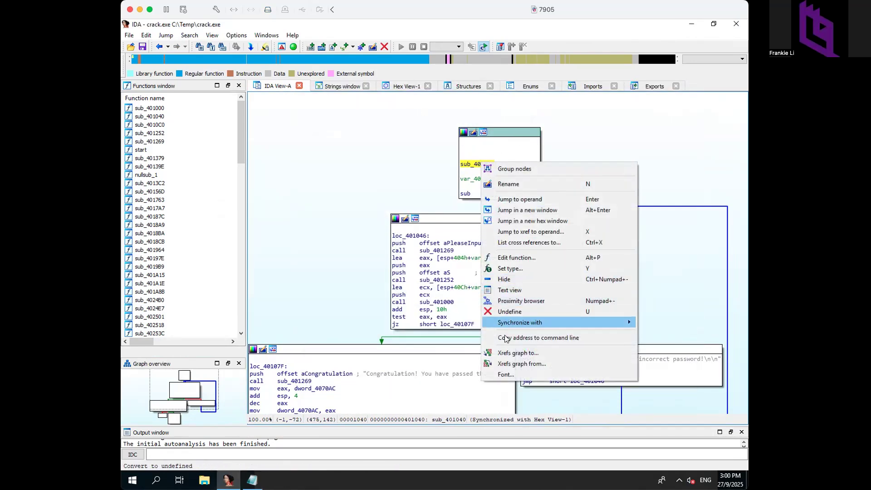
# - Explore the maximized 85-node Xrefs-from graph of sub_401040 at 90.91% zoom, then close it
pyautogui.click(506, 365)
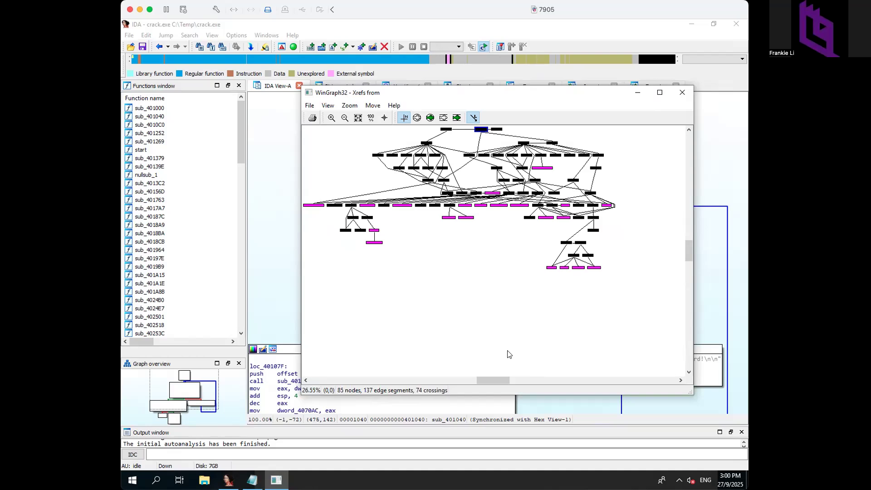
pyautogui.click(660, 93)
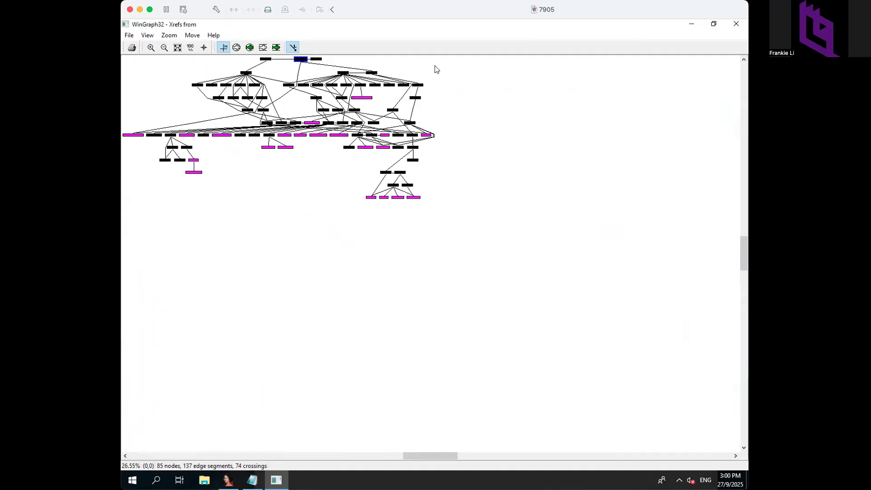
pyautogui.click(150, 48)
pyautogui.moveTo(333, 229); pyautogui.dragTo(202, 185)
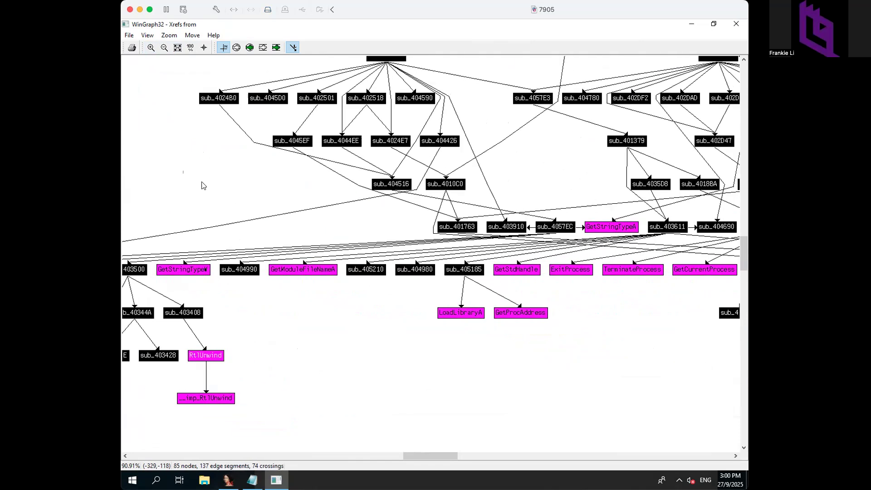
pyautogui.moveTo(546, 158); pyautogui.dragTo(413, 163)
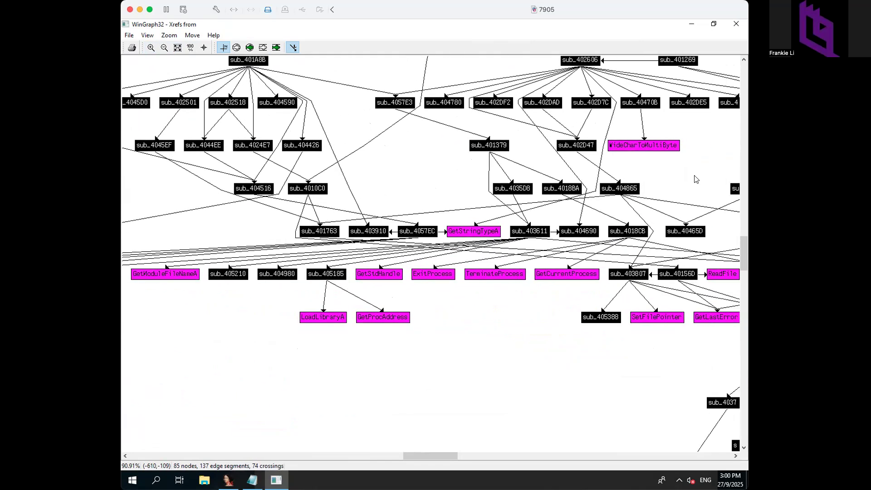
pyautogui.moveTo(694, 163); pyautogui.dragTo(588, 229)
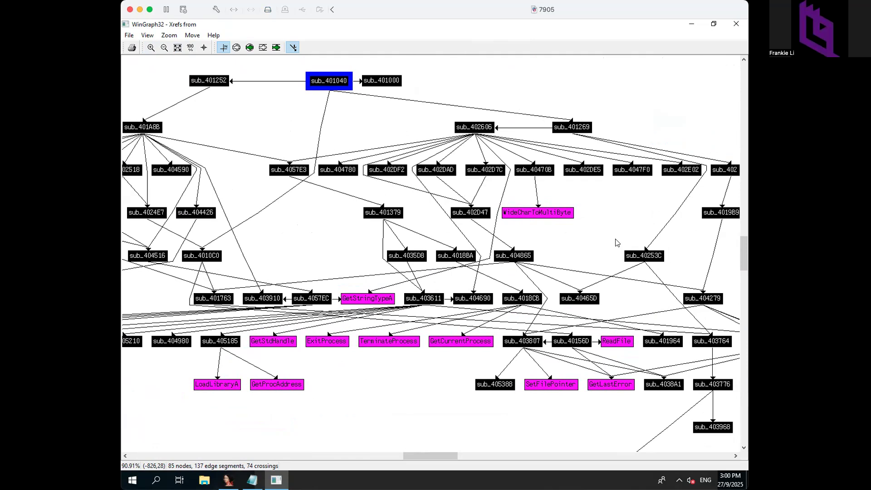
pyautogui.moveTo(575, 253); pyautogui.dragTo(618, 219)
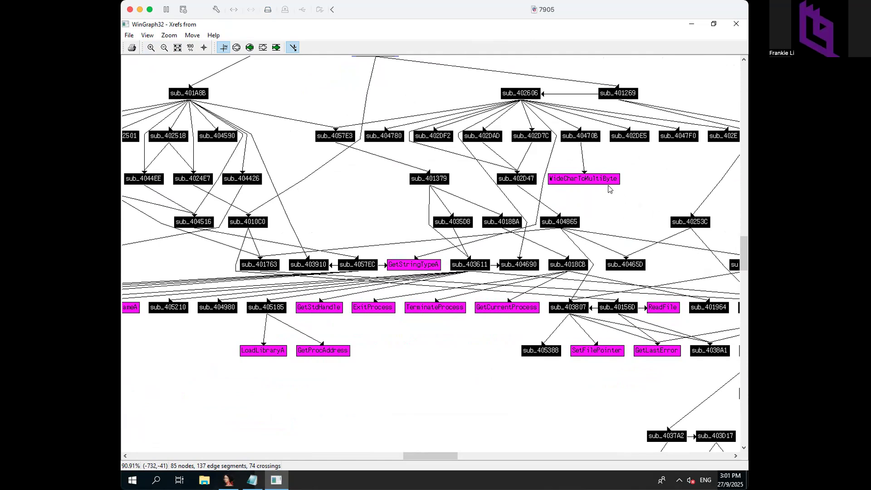
pyautogui.moveTo(606, 230); pyautogui.dragTo(660, 196)
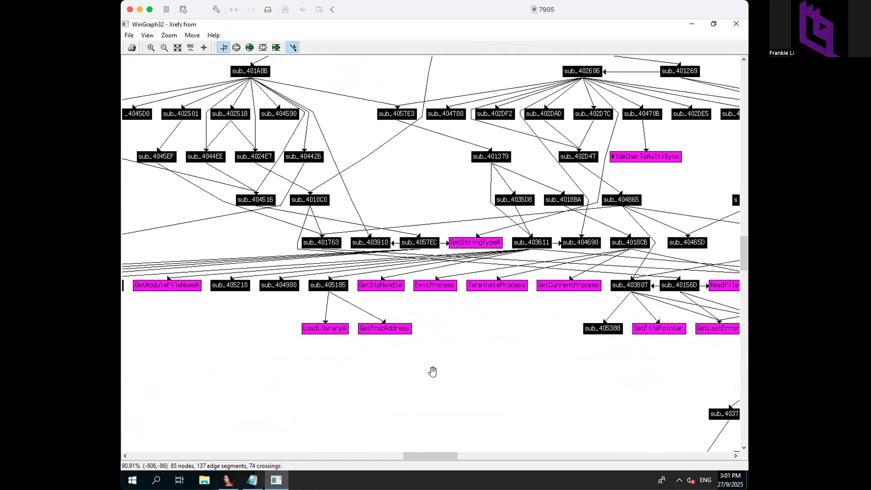
pyautogui.moveTo(431, 369); pyautogui.dragTo(473, 378)
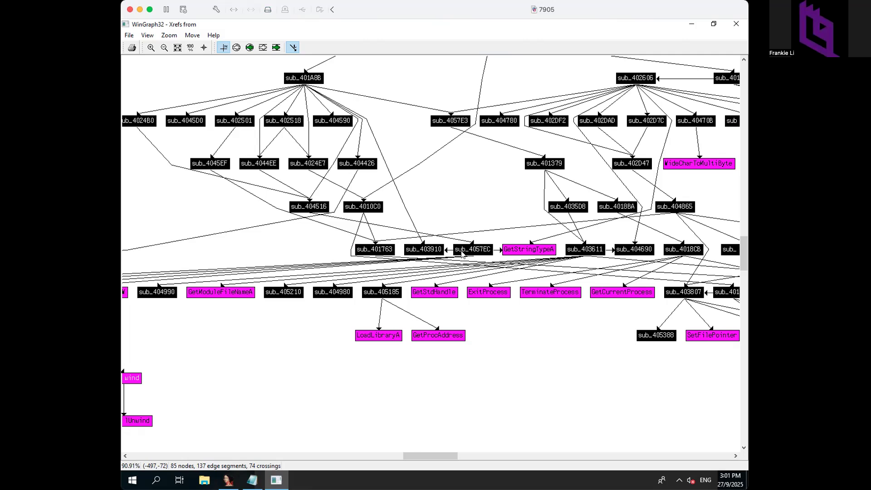
pyautogui.click(733, 21)
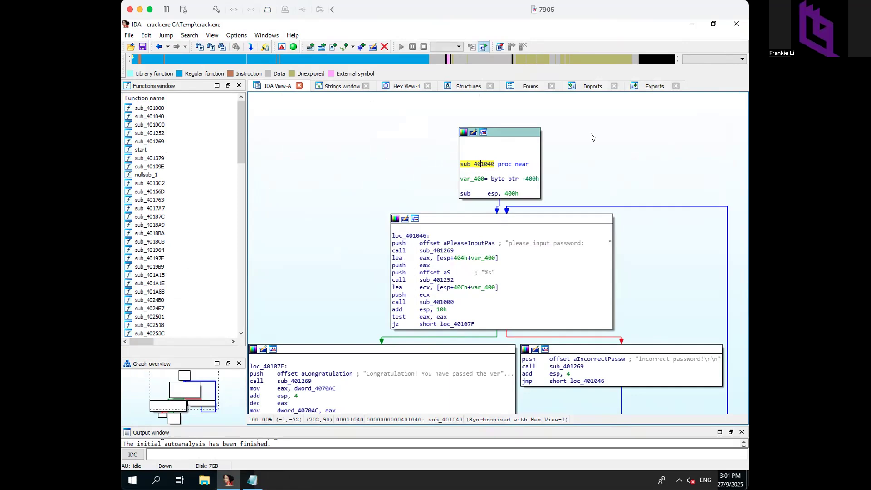
# - Load C:\Temp\crack.exe into x32dbg by dragging it onto the x96dbg desktop icon
pyautogui.click(690, 24)
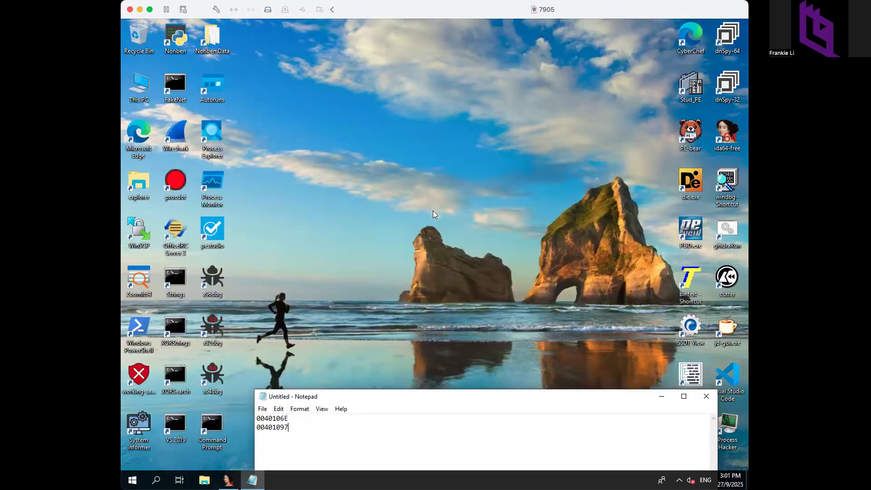
pyautogui.click(204, 480)
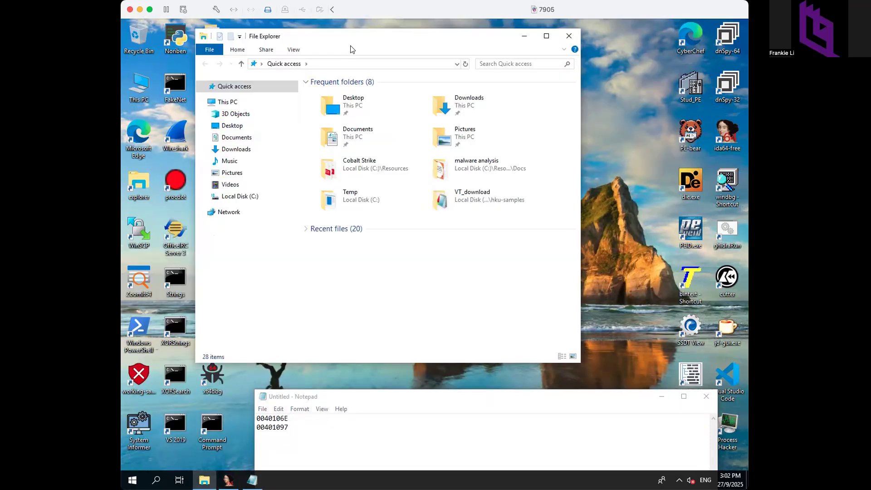
pyautogui.moveTo(351, 39); pyautogui.dragTo(455, 45)
pyautogui.click(307, 206)
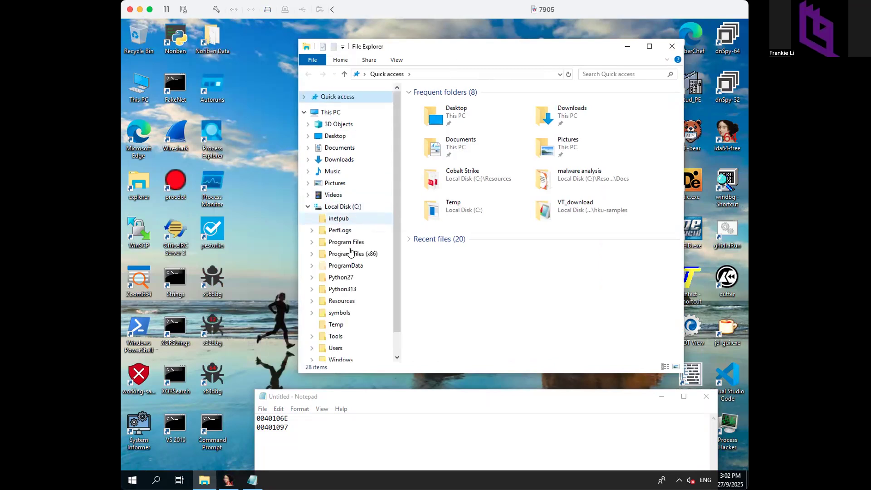
pyautogui.click(340, 326)
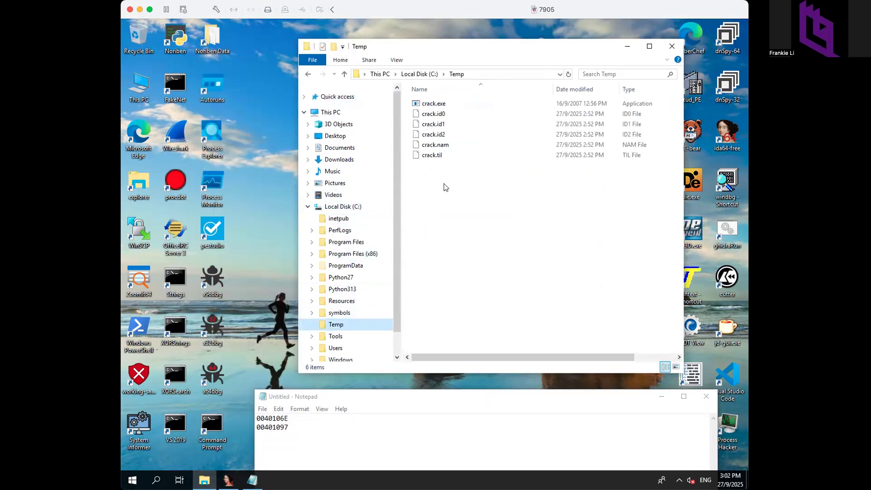
pyautogui.click(420, 104)
pyautogui.moveTo(421, 104); pyautogui.dragTo(207, 287)
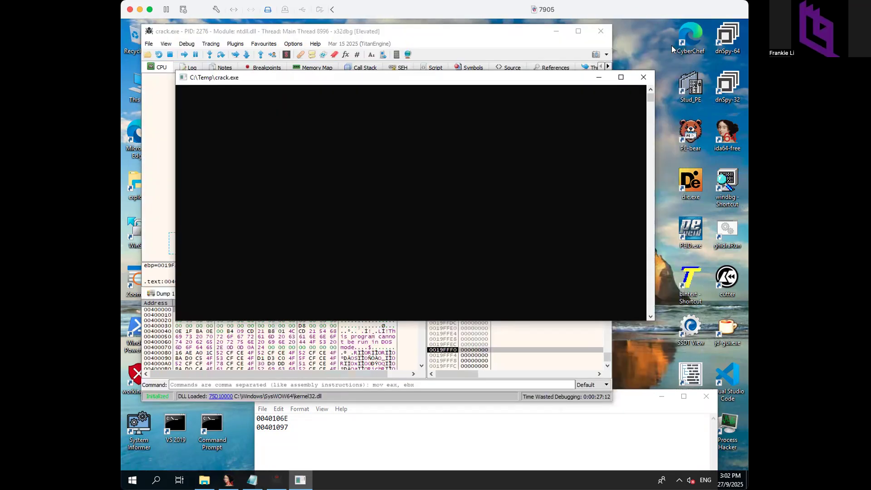
# - Move the console and Notepad notes aside and run crack.exe to its entry point 0040129A
pyautogui.moveTo(541, 83); pyautogui.dragTo(506, 418)
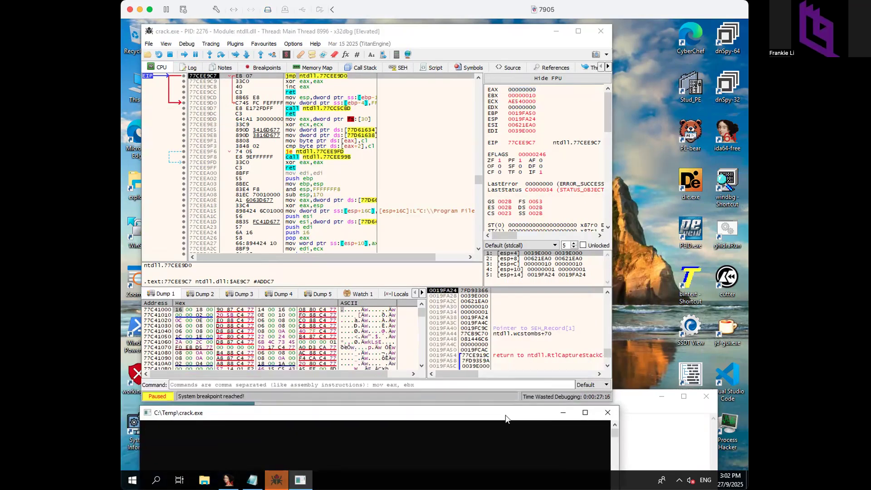
pyautogui.click(627, 416)
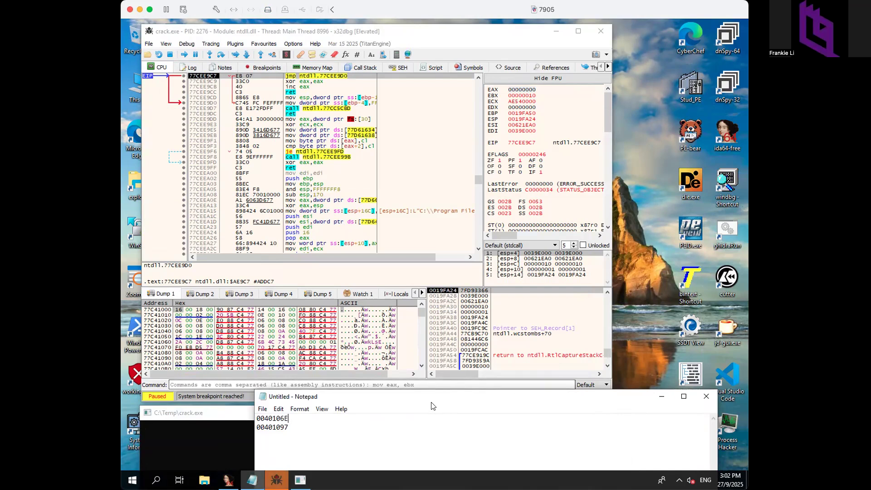
pyautogui.click(408, 384)
pyautogui.click(423, 414)
pyautogui.moveTo(414, 399); pyautogui.dragTo(654, 417)
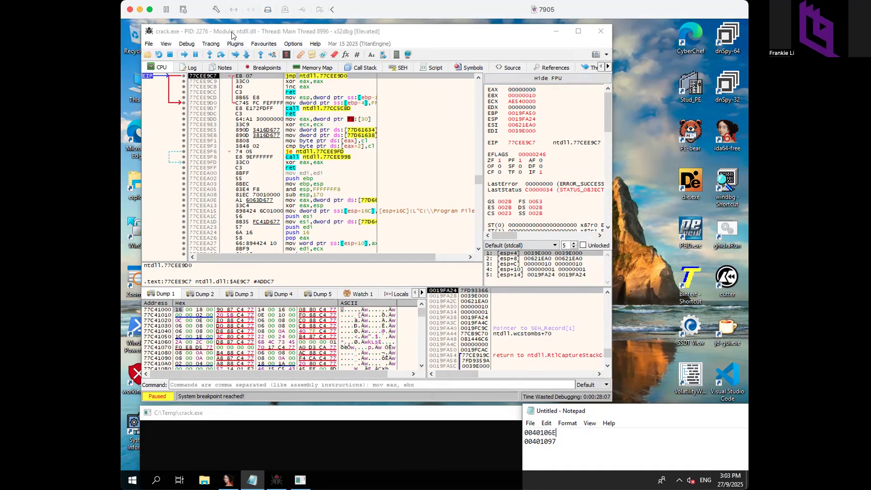
pyautogui.click(271, 55)
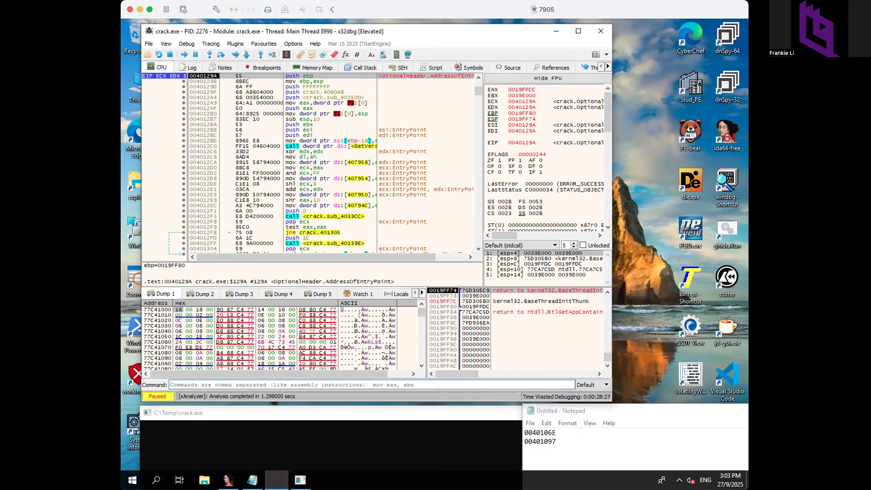
# - Launch ZoomIt, dismissing its hotkey-in-use errors and closing its options
pyautogui.doubleClick(136, 280)
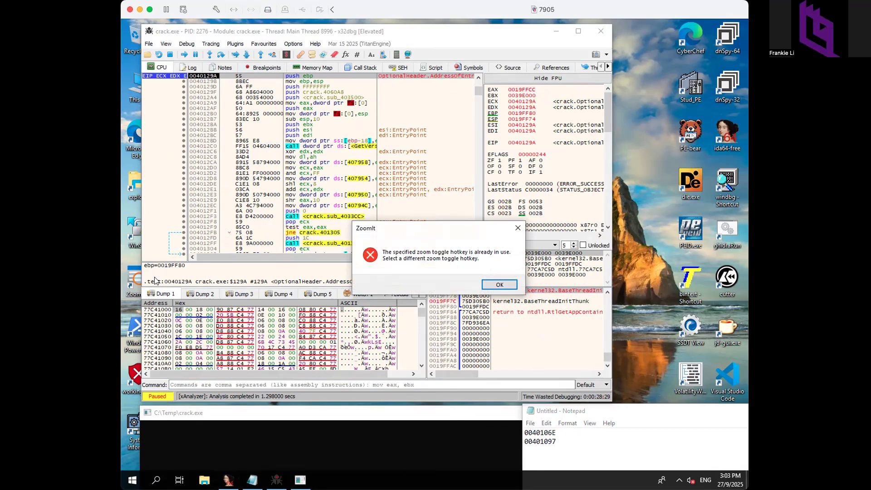
pyautogui.click(484, 285)
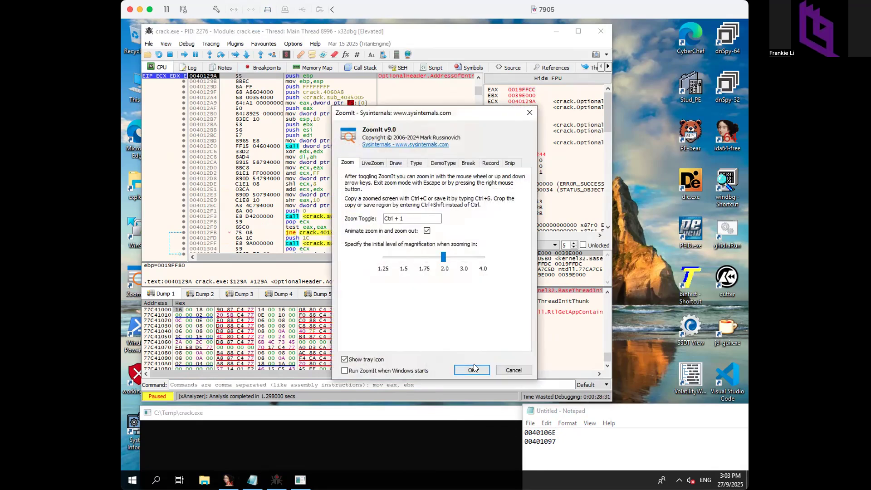
pyautogui.click(472, 369)
pyautogui.click(505, 286)
pyautogui.click(529, 112)
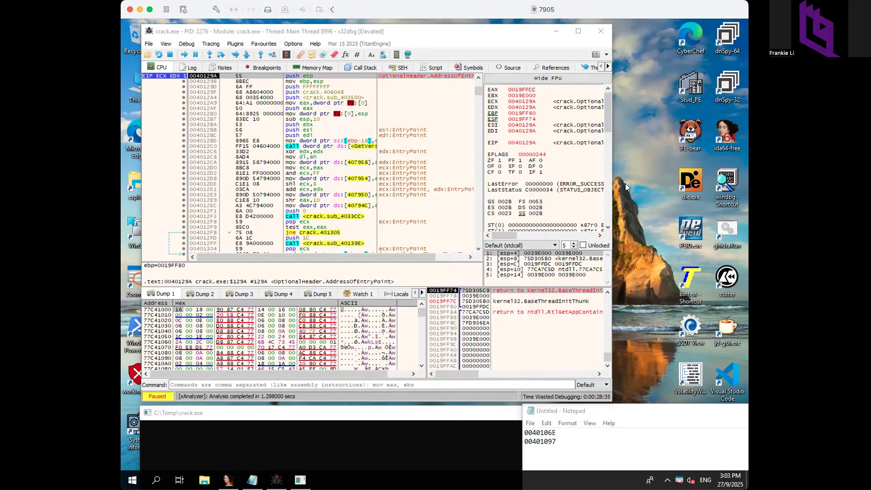
# - Close x32dbg to end the crack.exe session and relaunch ZoomIt
pyautogui.click(395, 428)
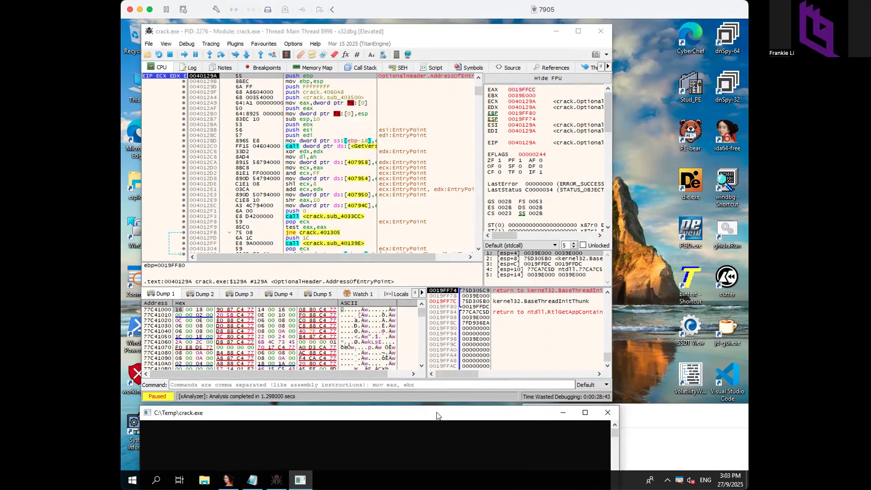
pyautogui.click(598, 31)
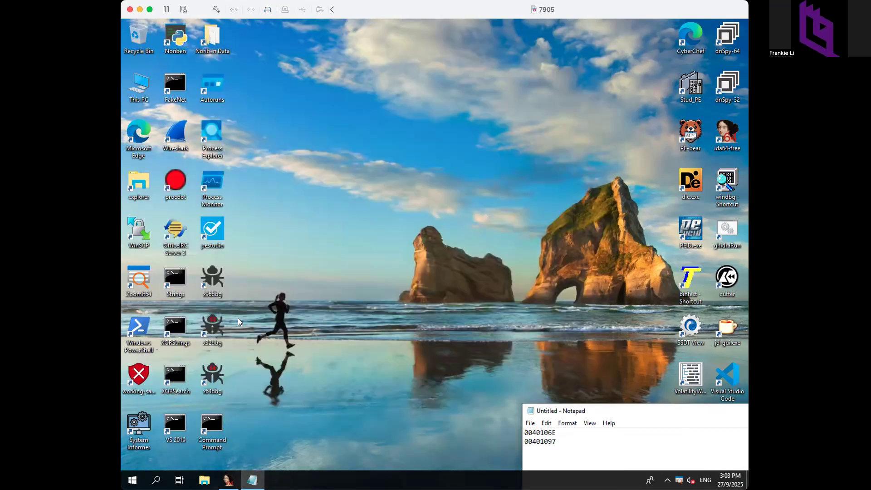
pyautogui.doubleClick(138, 281)
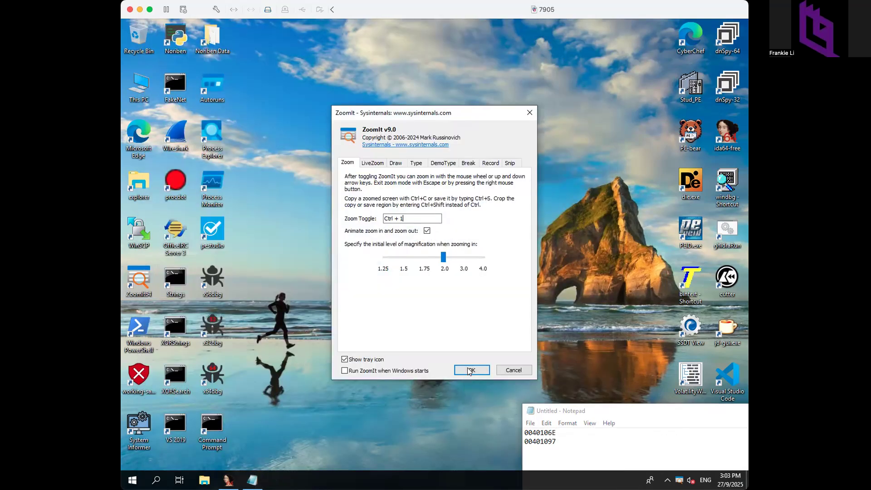
pyautogui.click(470, 370)
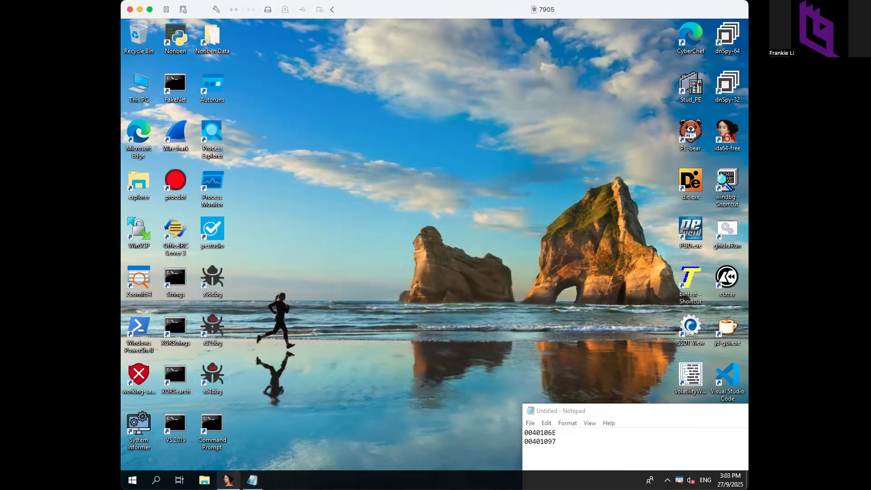
# - Restart x32dbg, reopen crack.exe from Recent Files, and run to entry point 0040129A
pyautogui.doubleClick(211, 335)
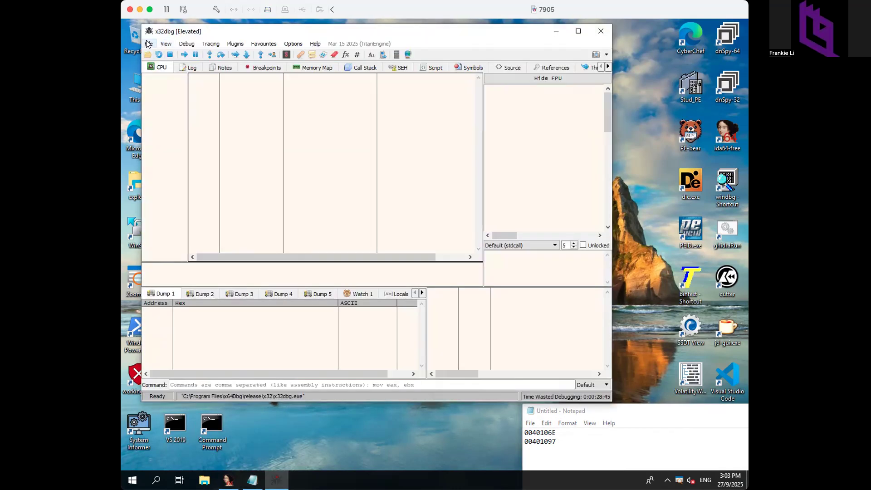
pyautogui.click(148, 44)
pyautogui.moveTo(157, 66)
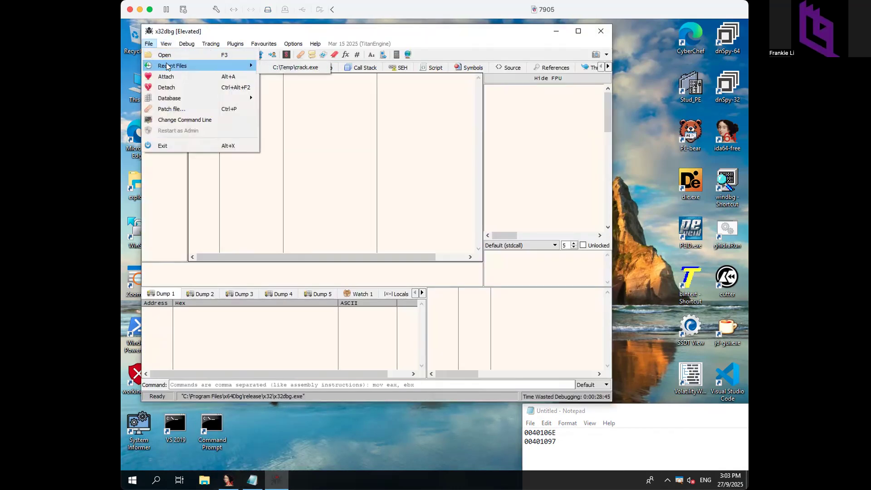
pyautogui.click(278, 67)
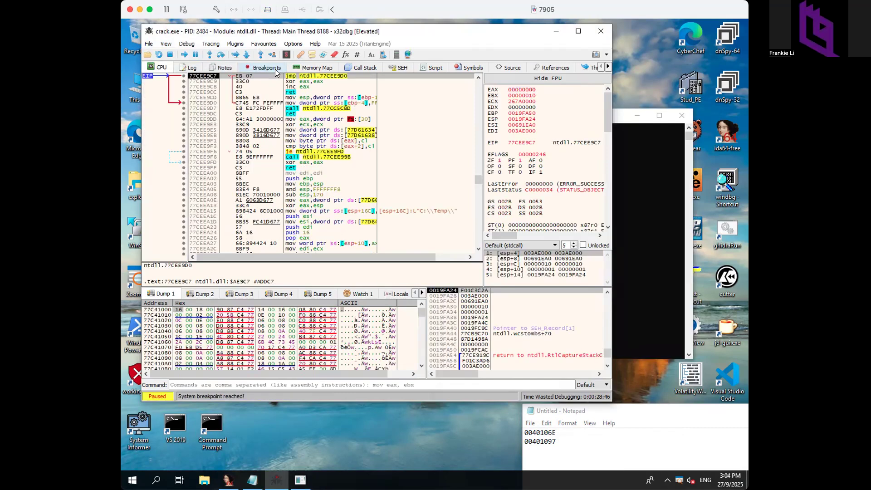
pyautogui.moveTo(621, 119); pyautogui.dragTo(551, 414)
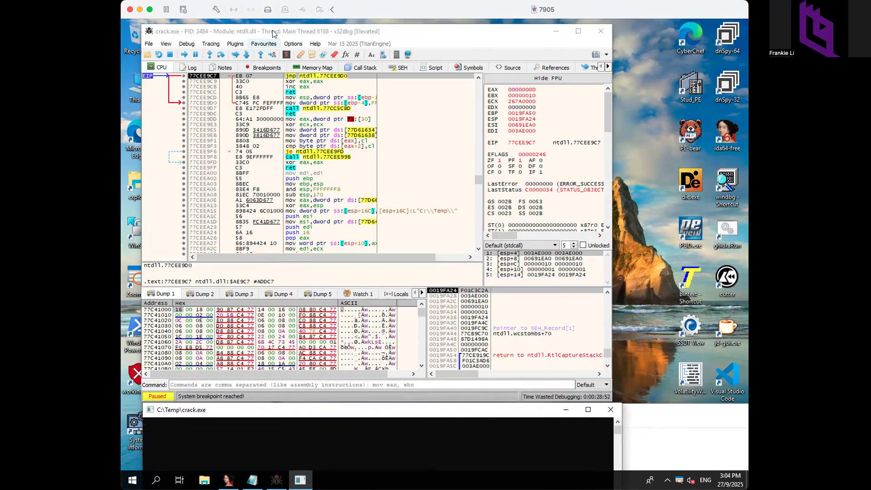
pyautogui.click(272, 54)
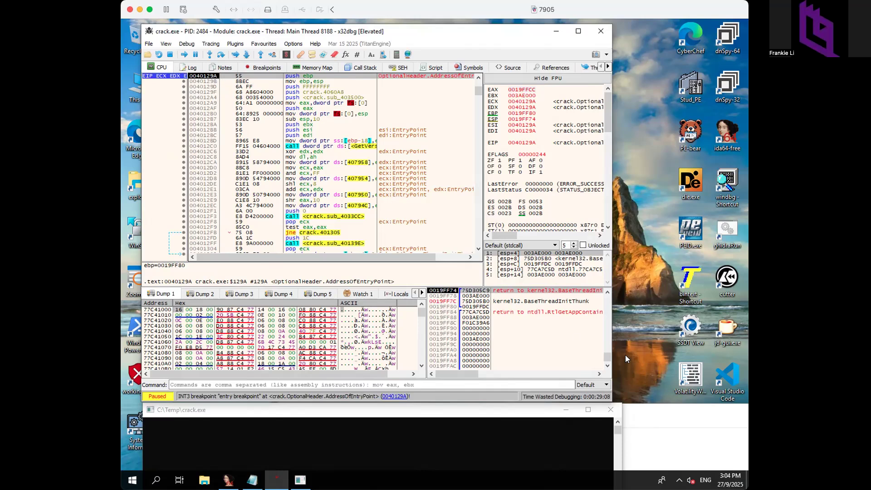
# - Take 40106E from the Notepad notes and enter it in x32dbg's Ctrl+G go-to prompt
pyautogui.click(653, 433)
pyautogui.moveTo(600, 411); pyautogui.dragTo(634, 417)
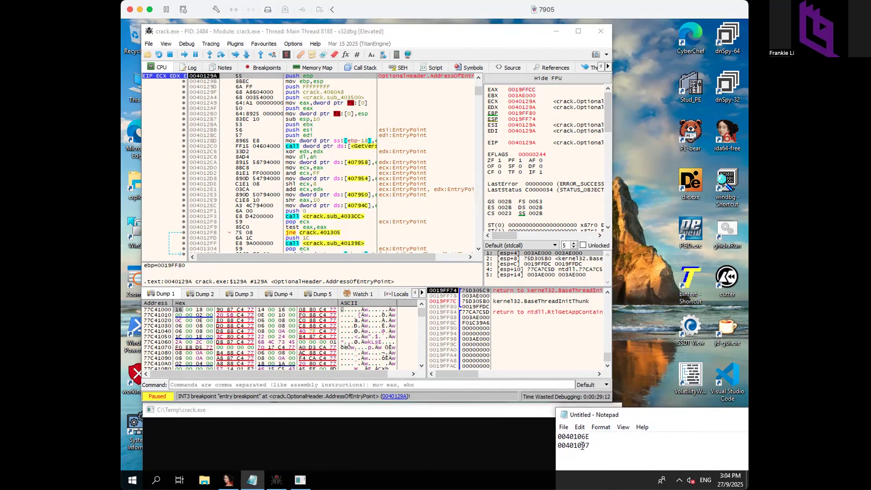
pyautogui.moveTo(566, 437); pyautogui.dragTo(592, 435)
pyautogui.hotkey('ctrl', 'c')
pyautogui.click(228, 102)
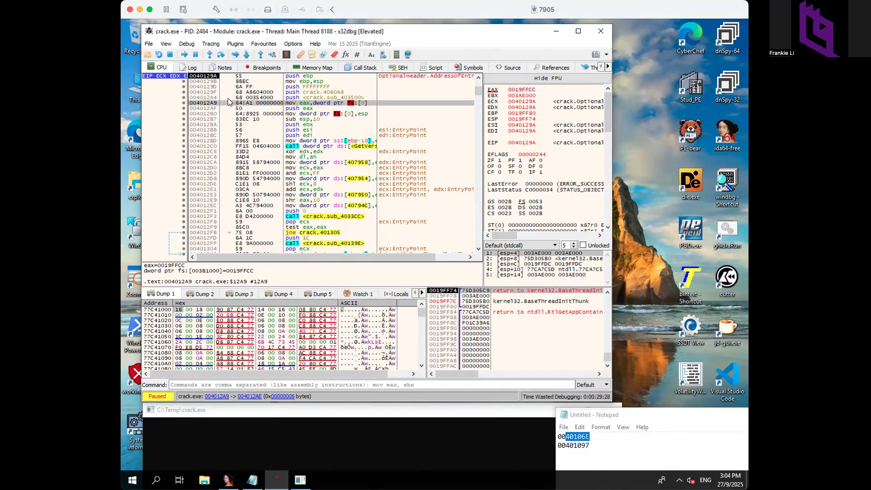
pyautogui.hotkey('ctrl', 'g')
pyautogui.press('BackSpace')
pyautogui.hotkey('ctrl', 'v')
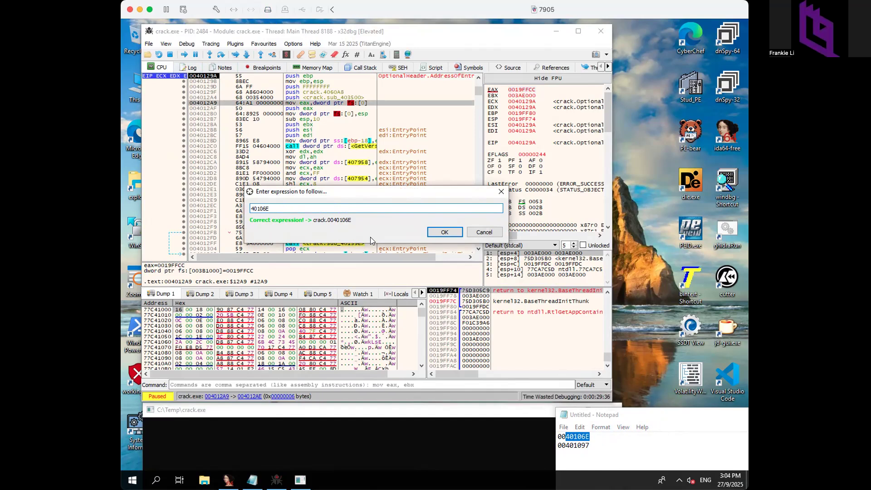
# - Jump to 0040106E and set a breakpoint there with F2
pyautogui.click(443, 231)
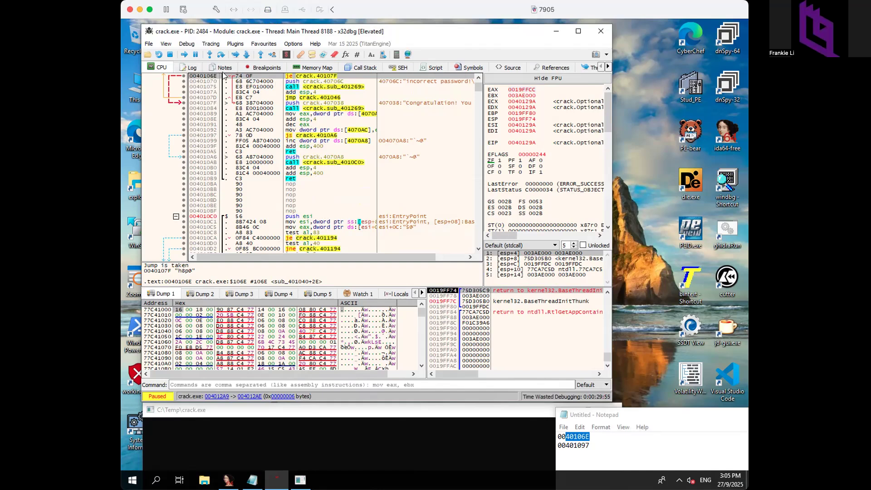
pyautogui.press('F2')
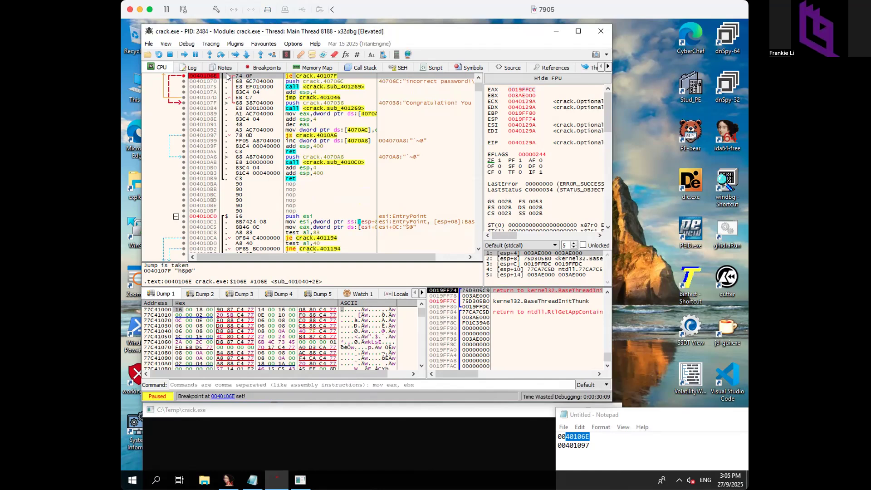
pyautogui.click(183, 384)
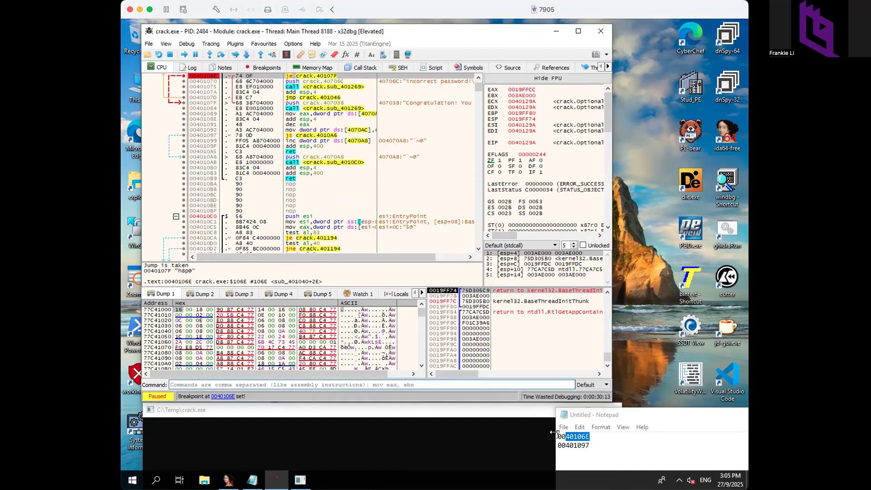
# - Set a second breakpoint by running 'bp 401097' in the command box
pyautogui.click(590, 445)
pyautogui.moveTo(590, 447); pyautogui.dragTo(566, 448)
pyautogui.hotkey('ctrl', 'c')
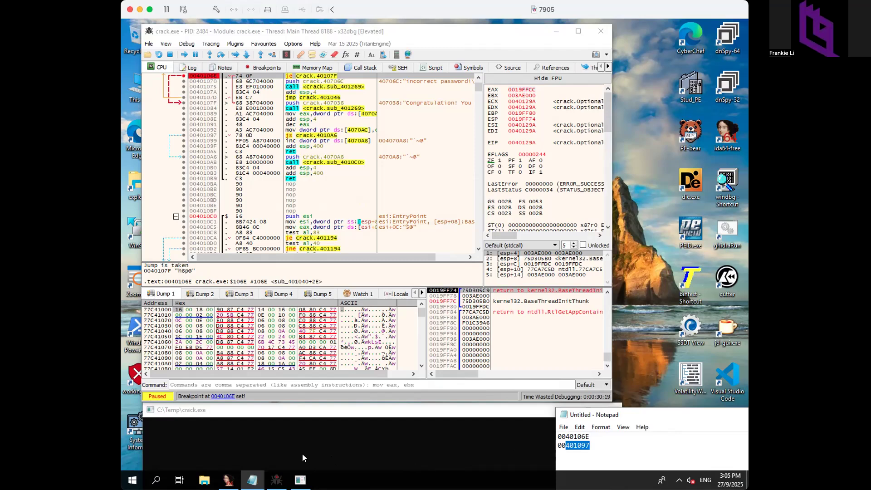
pyautogui.click(245, 385)
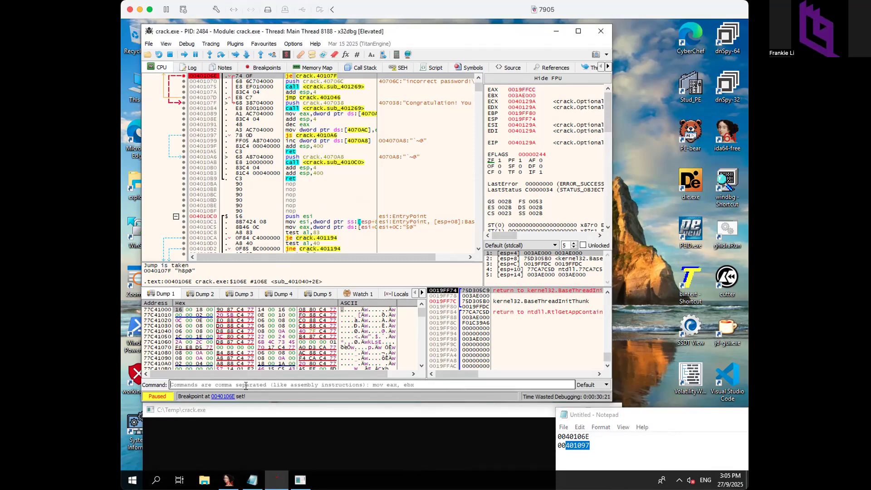
pyautogui.write('bp')
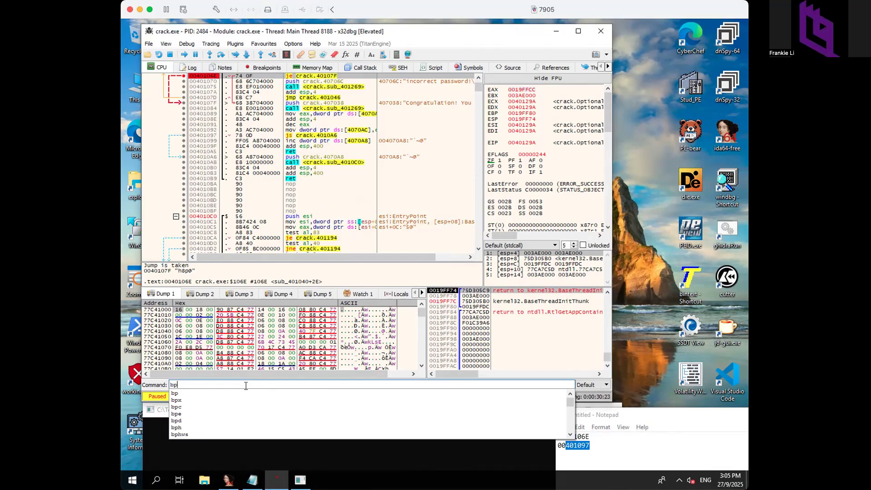
pyautogui.hotkey('ctrl', 'v')
pyautogui.press('Return')
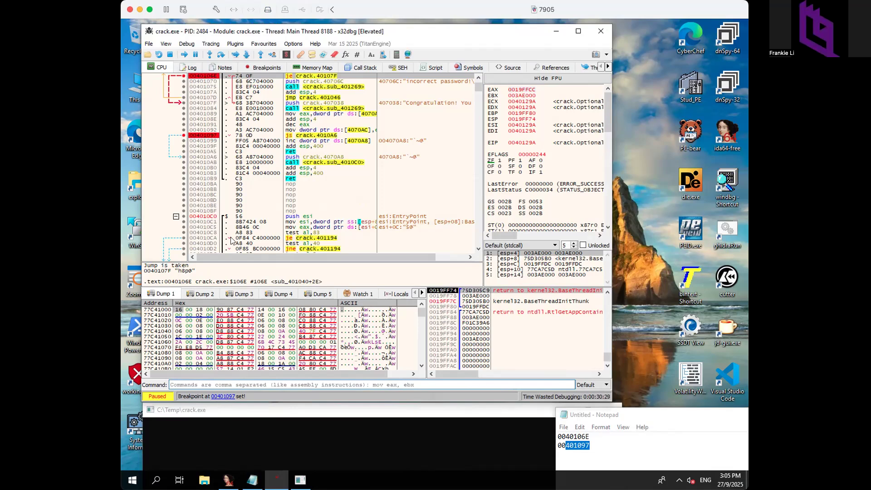
pyautogui.click(257, 67)
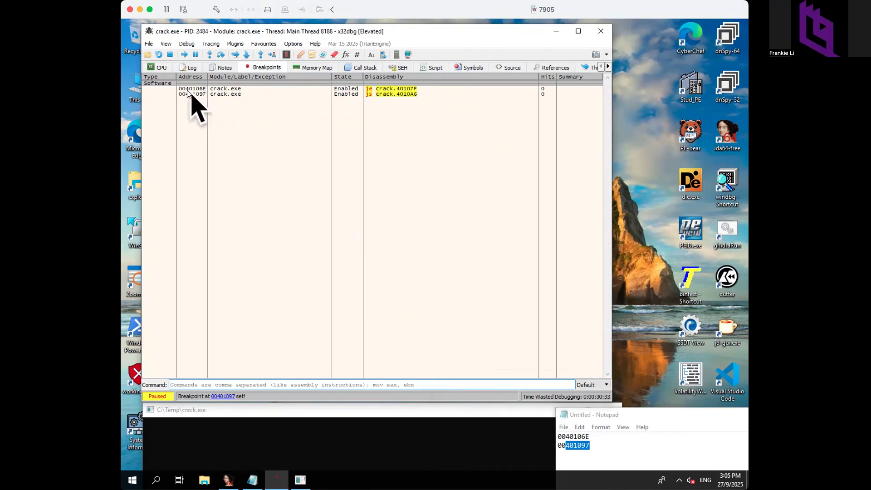
pyautogui.moveTo(630, 417); pyautogui.dragTo(611, 422)
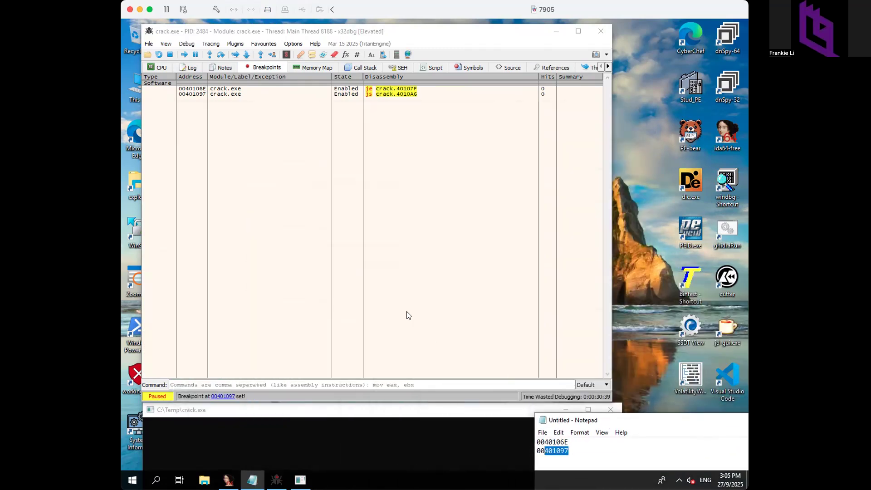
pyautogui.click(408, 315)
pyautogui.click(154, 66)
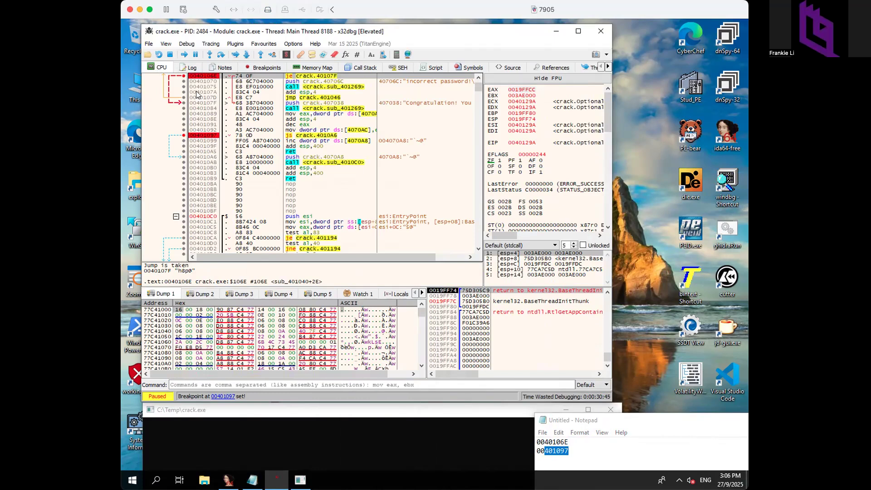
# - Step over the entry's push ebp so EIP advances to 0040129B
pyautogui.click(242, 92)
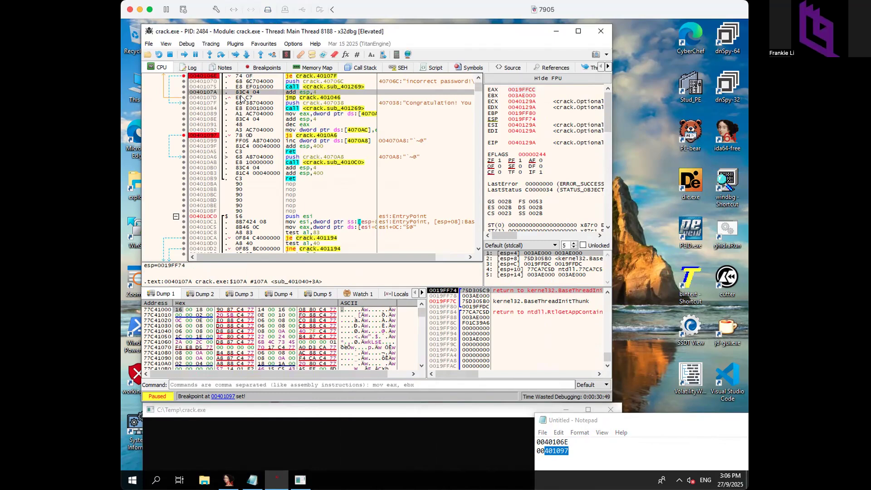
pyautogui.press('super')
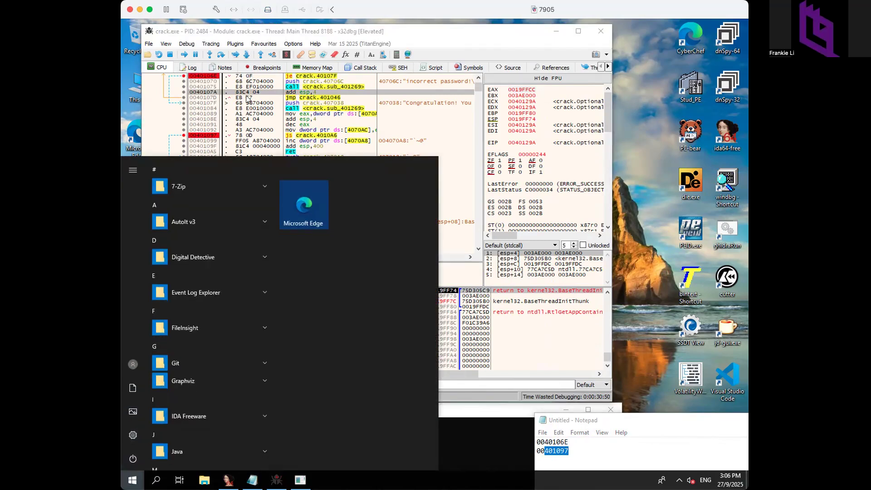
pyautogui.click(292, 109)
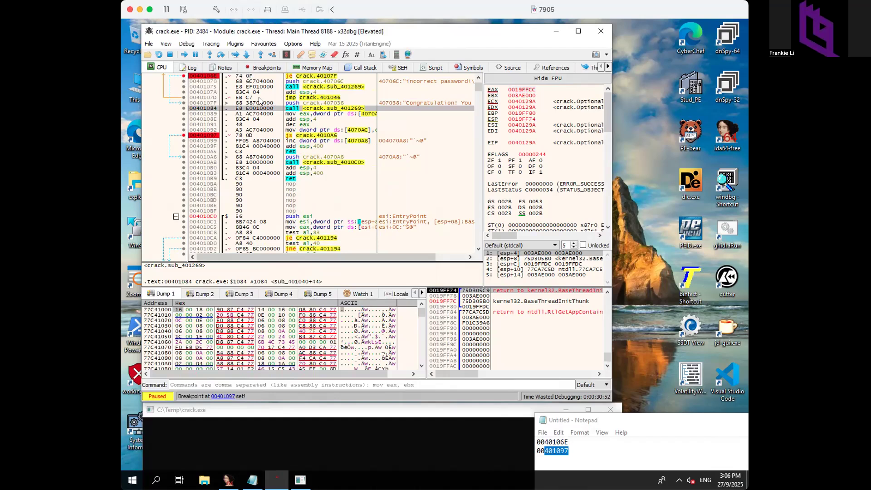
pyautogui.click(229, 76)
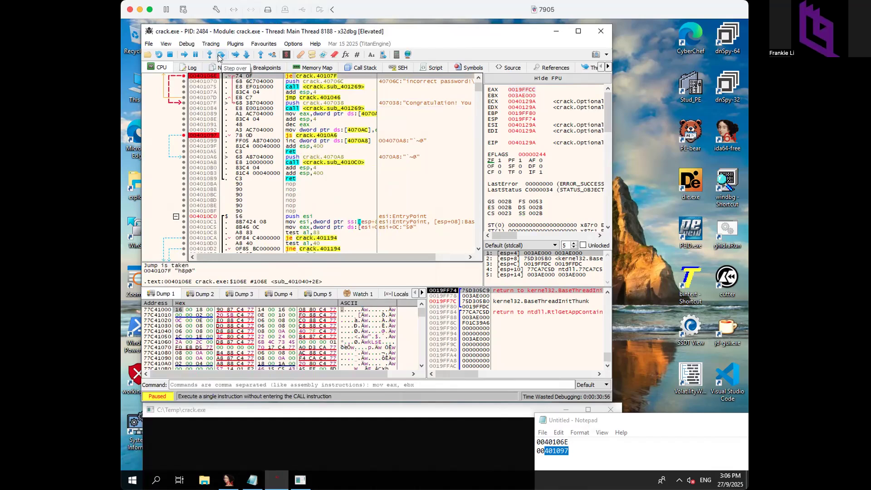
pyautogui.click(220, 55)
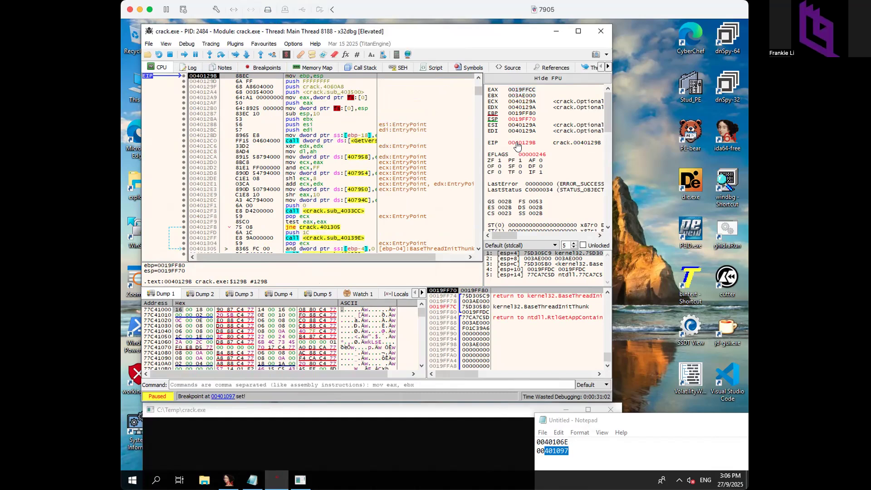
# - Inspect the EIP register and nearby instructions, ending on push ebp at 0040129A
pyautogui.rightClick(517, 144)
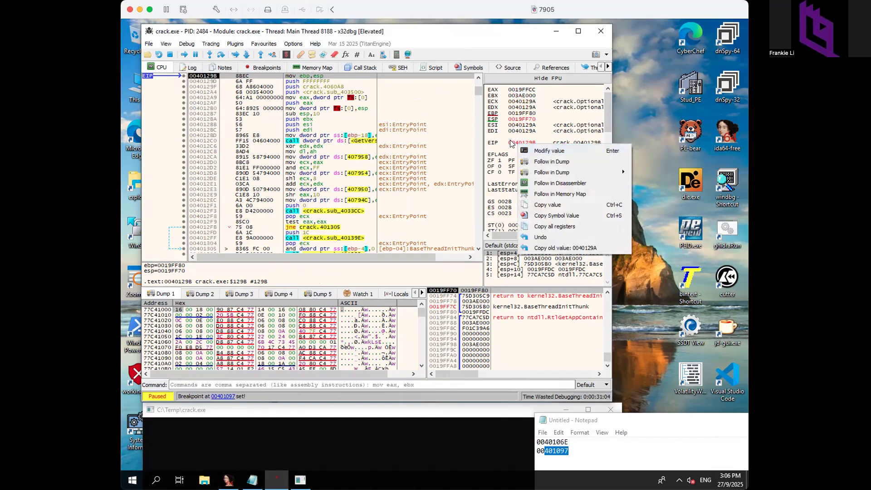
pyautogui.press('Escape')
pyautogui.click(226, 103)
pyautogui.click(235, 168)
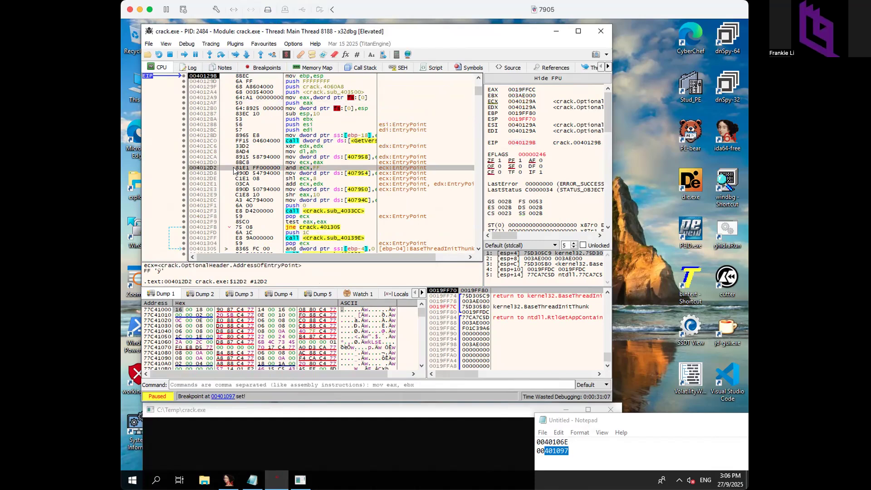
pyautogui.doubleClick(528, 144)
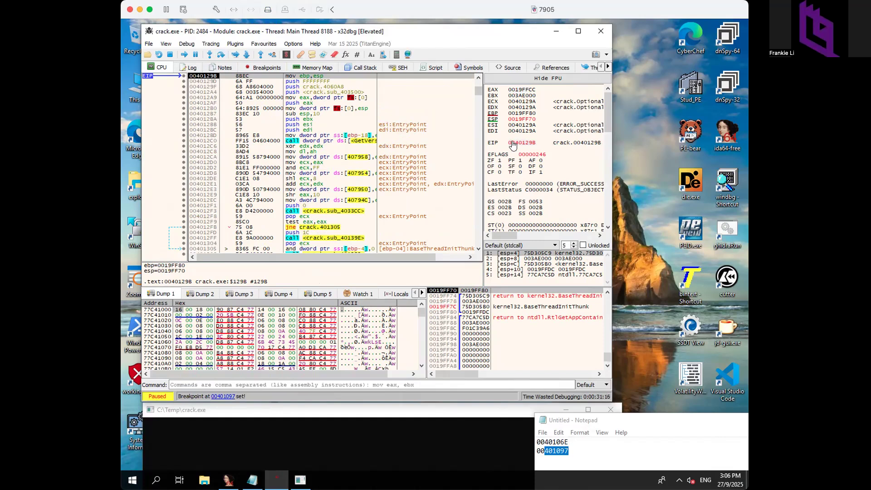
pyautogui.click(478, 77)
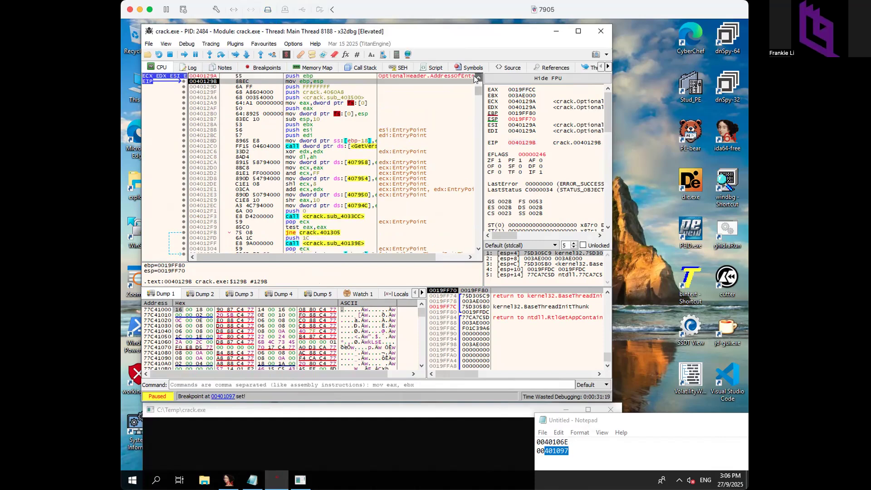
pyautogui.click(247, 76)
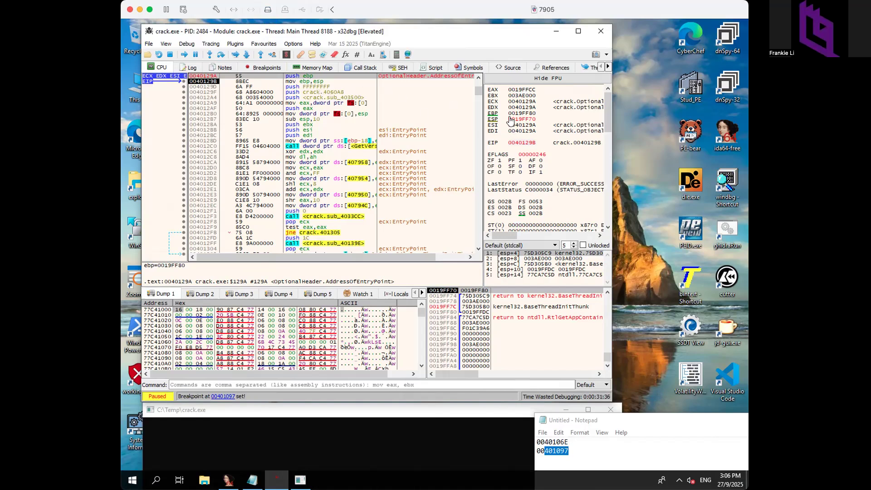
pyautogui.scroll(-3, 510, 121)
pyautogui.scroll(3, 598, 104)
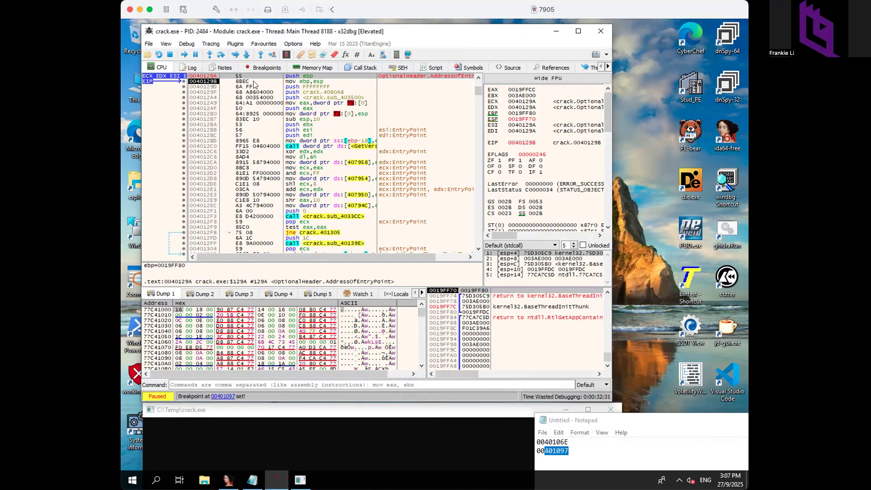
# - Step over mov ebp,esp at 0040129B, moving EIP to push FFFFFFFF at 0040129D
pyautogui.click(224, 81)
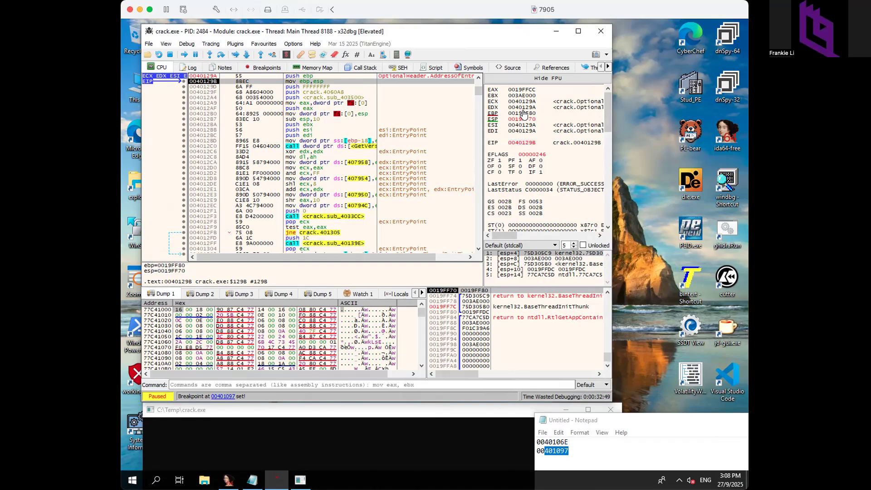
pyautogui.click(219, 55)
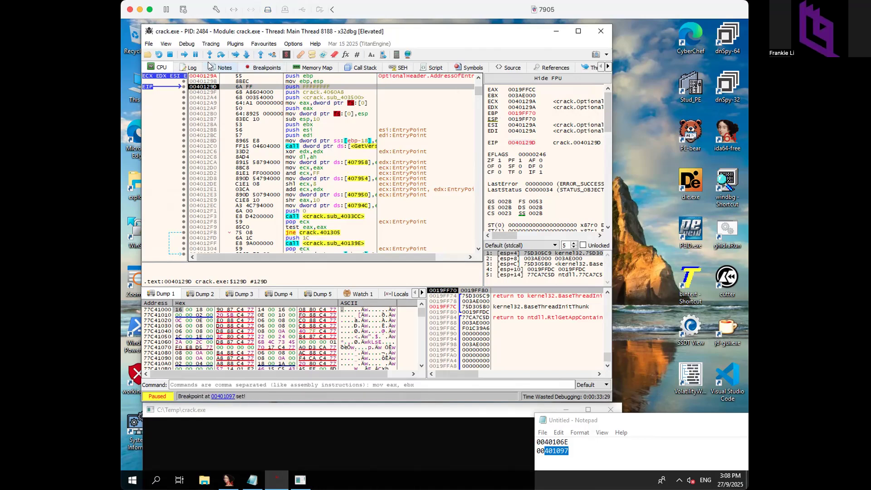
# - Run crack.exe, enter a test password in its console, and halt at the 0040106E je breakpoint
pyautogui.click(183, 55)
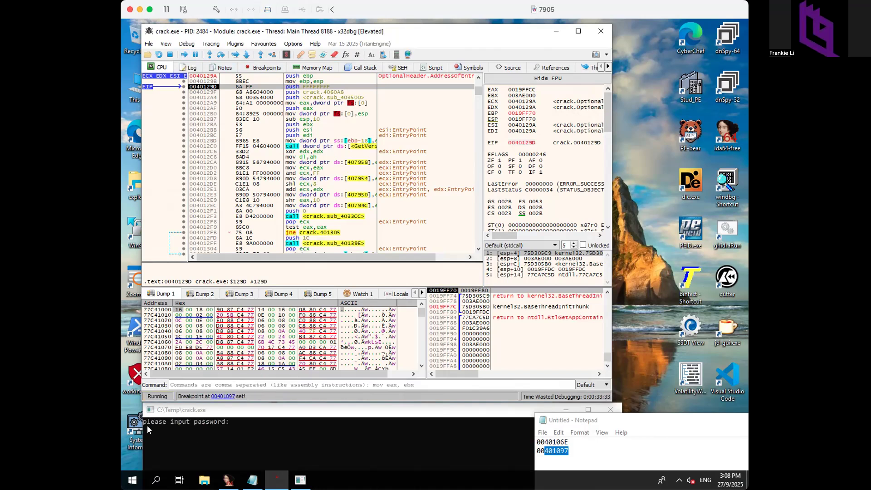
pyautogui.click(238, 427)
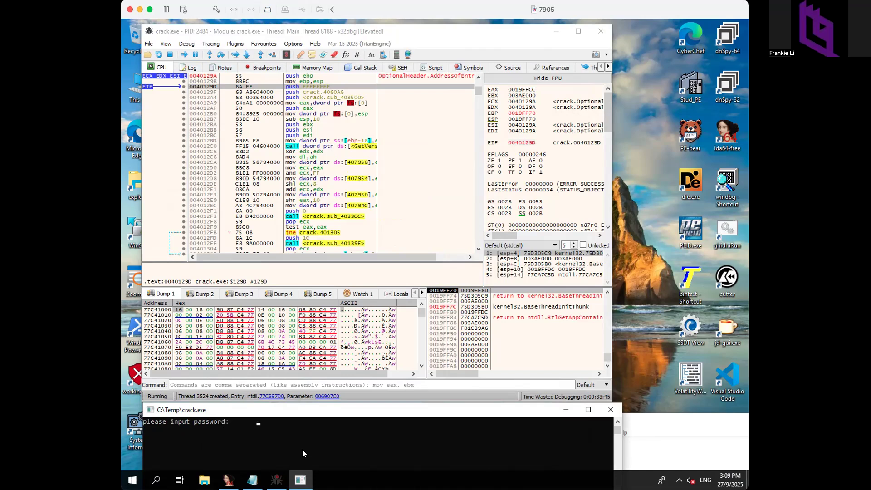
pyautogui.write('98765')
pyautogui.press('Return')
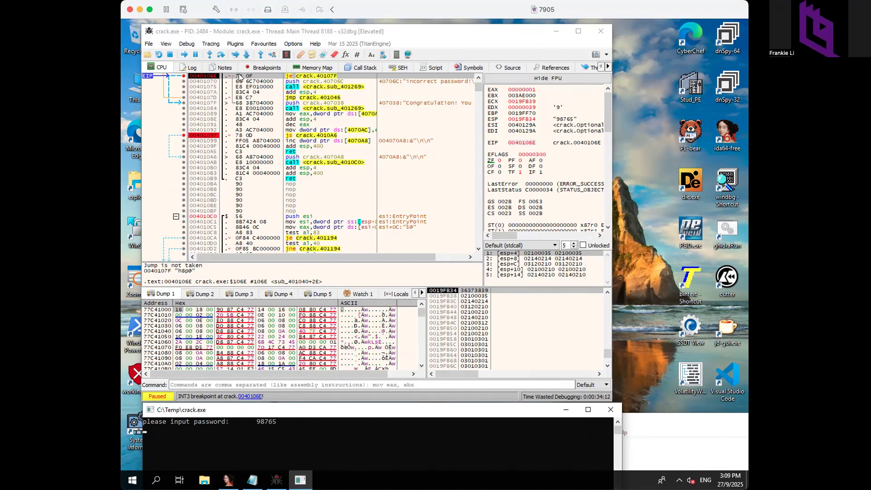
pyautogui.rightClick(312, 78)
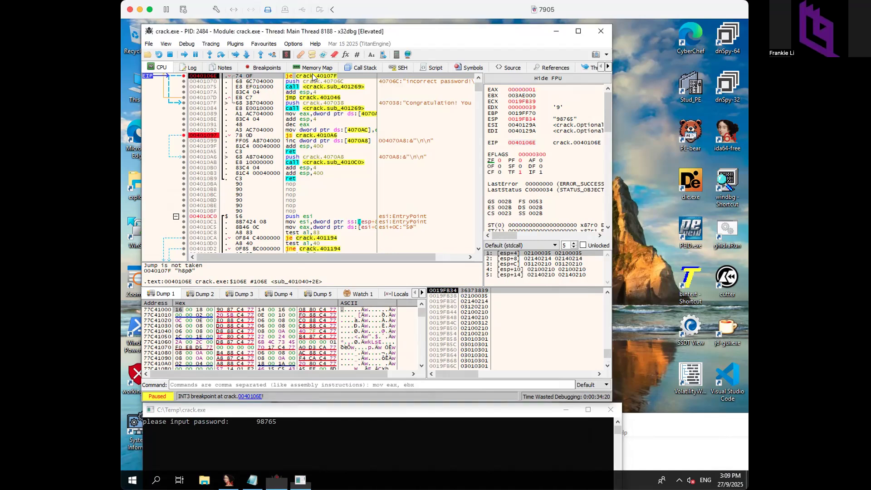
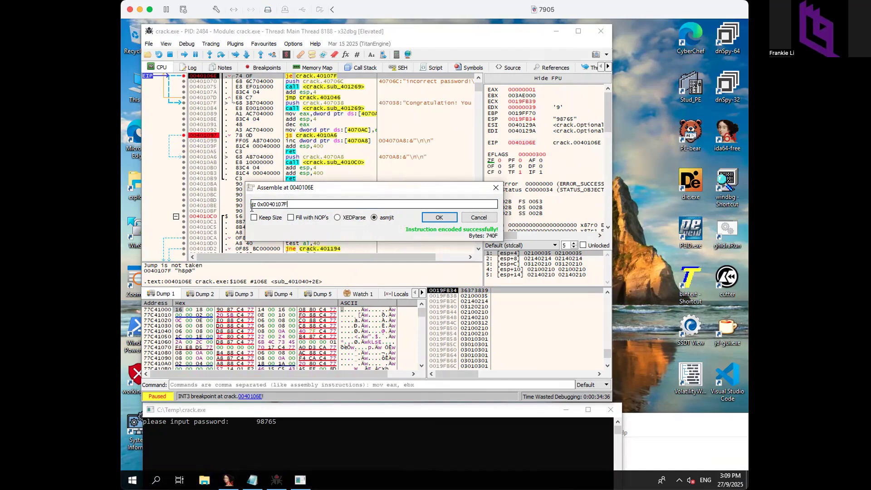
pyautogui.hotkey('ctrl', '1')
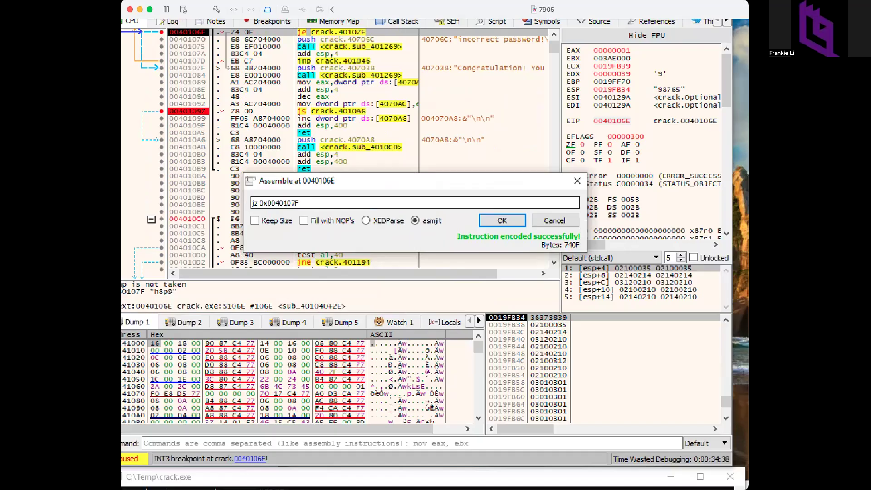
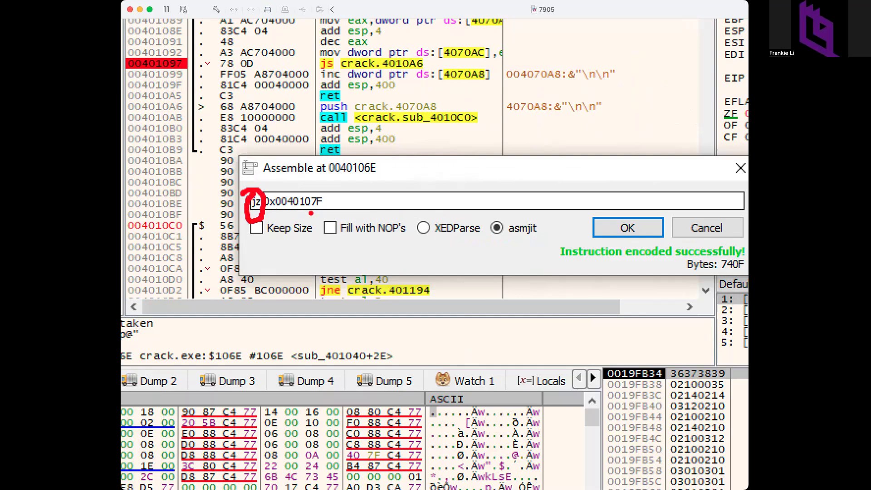
pyautogui.press('Escape')
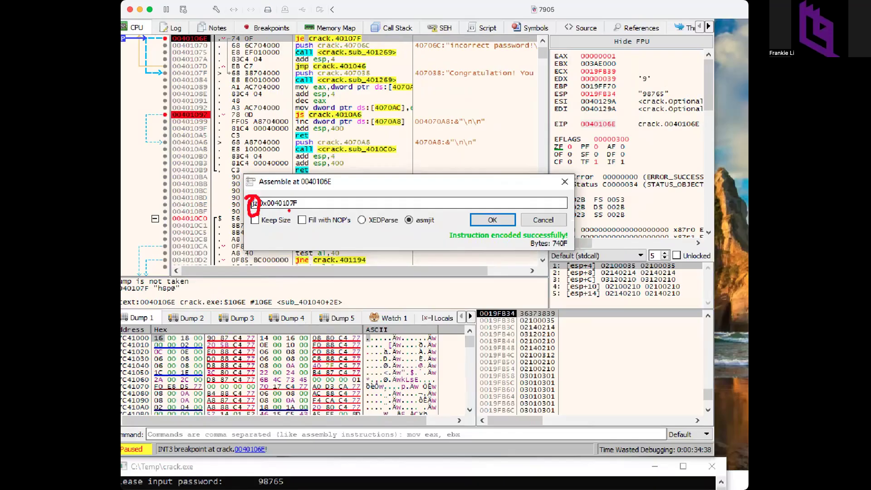
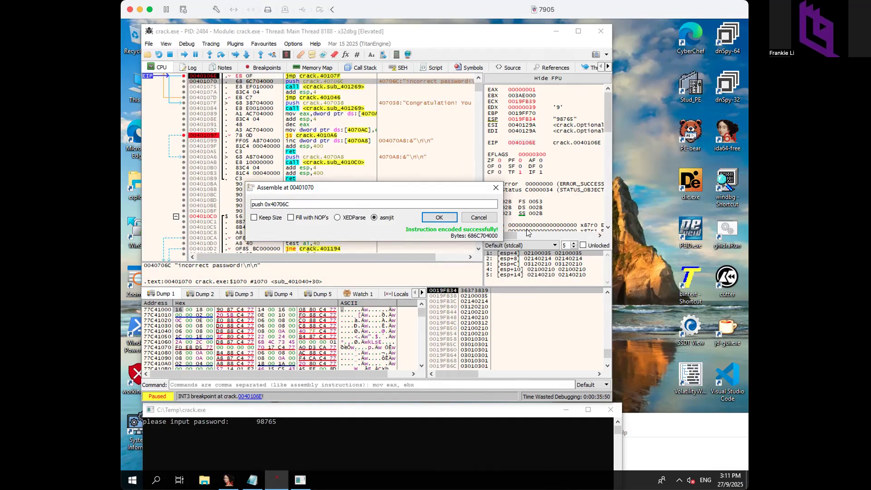
# - Close the Assemble at 00401070 dialog, leaving push crack.40706C unchanged
pyautogui.click(494, 188)
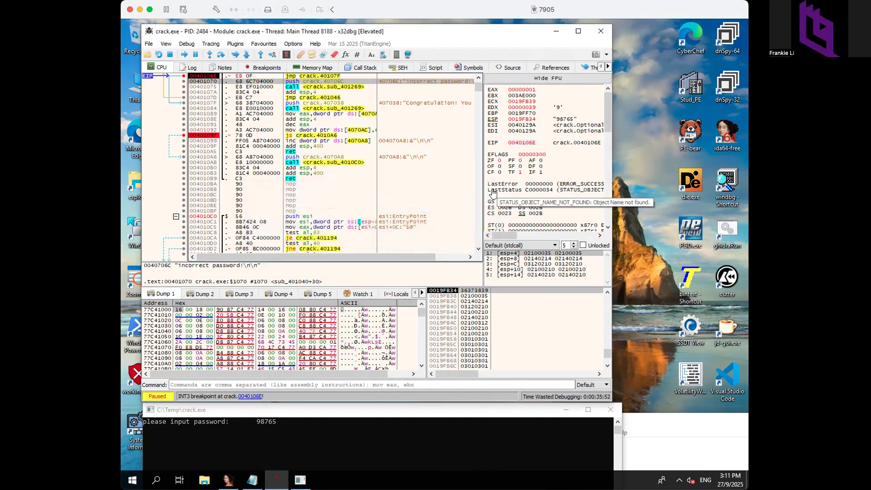
# - From EIP at 0040106E, step over the patched jmp, push and print call until 'Congratulation!' appears
pyautogui.doubleClick(516, 145)
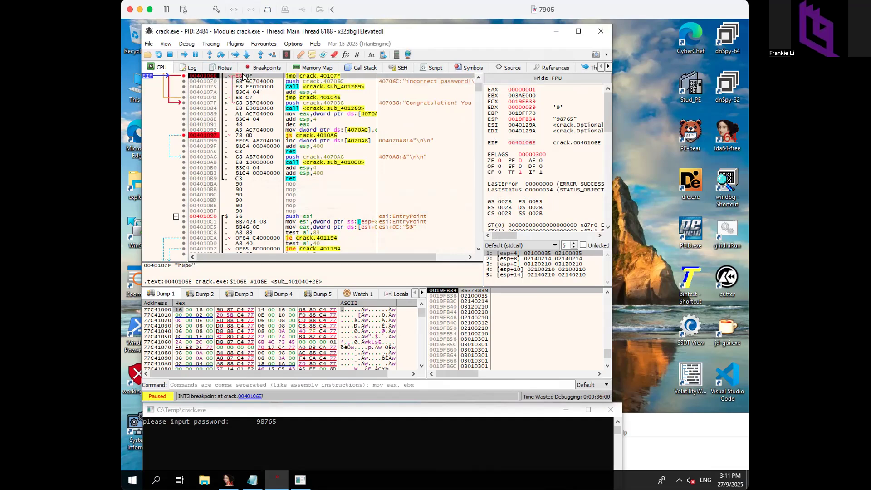
pyautogui.click(219, 55)
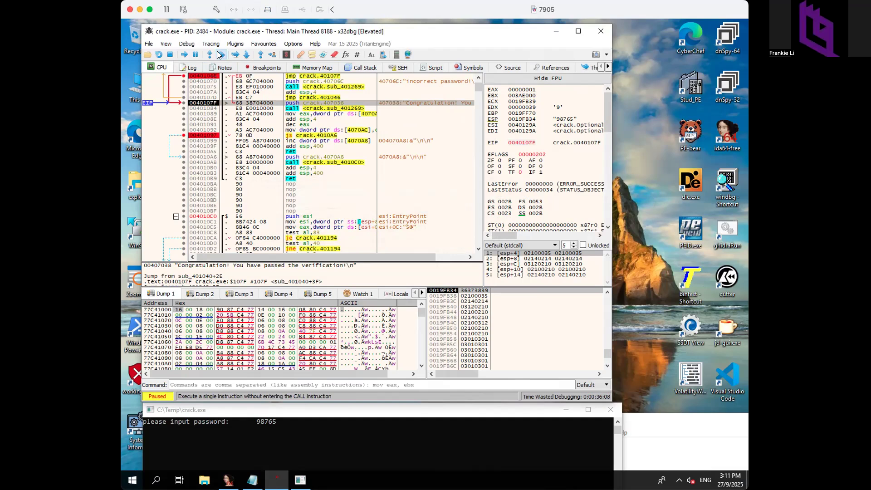
pyautogui.click(220, 55)
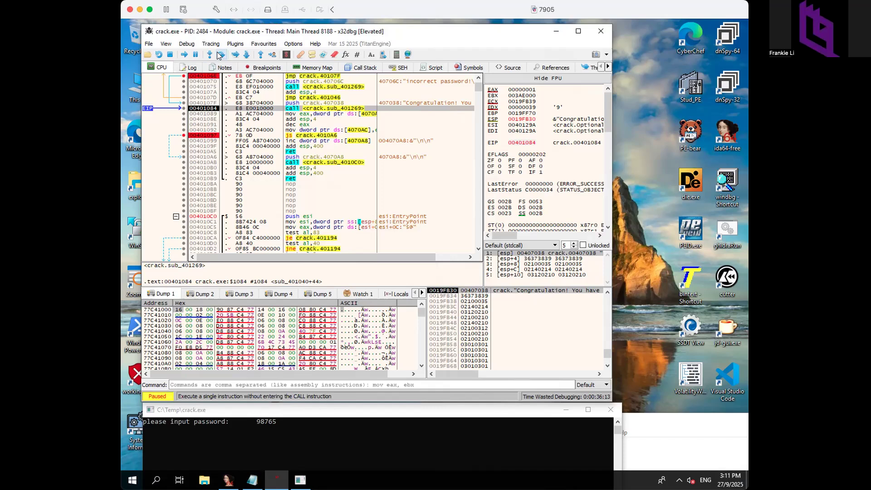
pyautogui.click(219, 55)
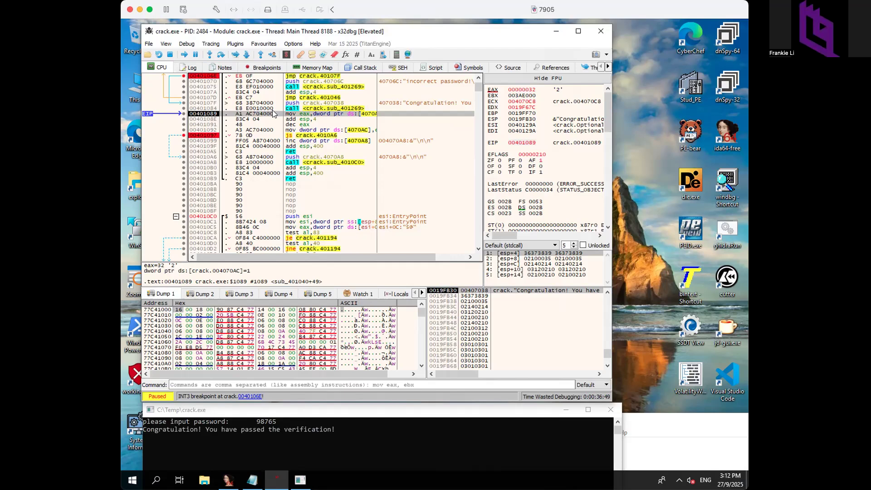
pyautogui.rightClick(273, 113)
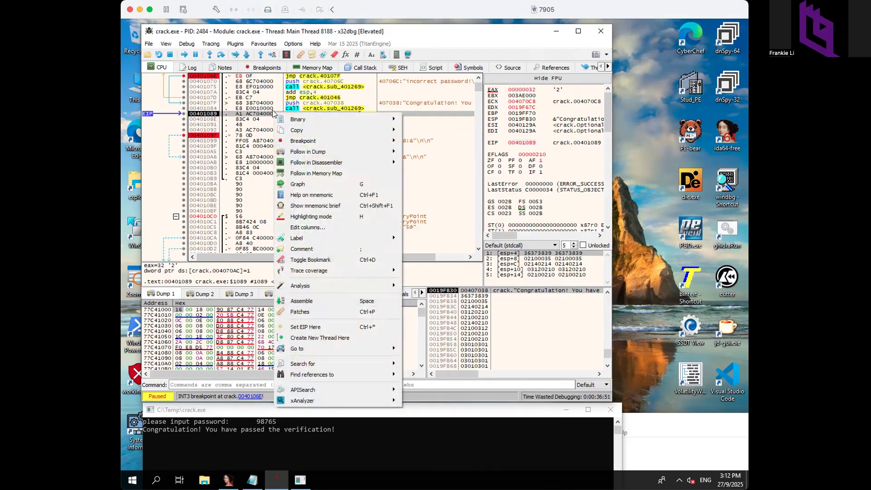
# - From the Patches list showing 0040106E: 74→EB, start Patch File to save crack.exe
pyautogui.click(307, 312)
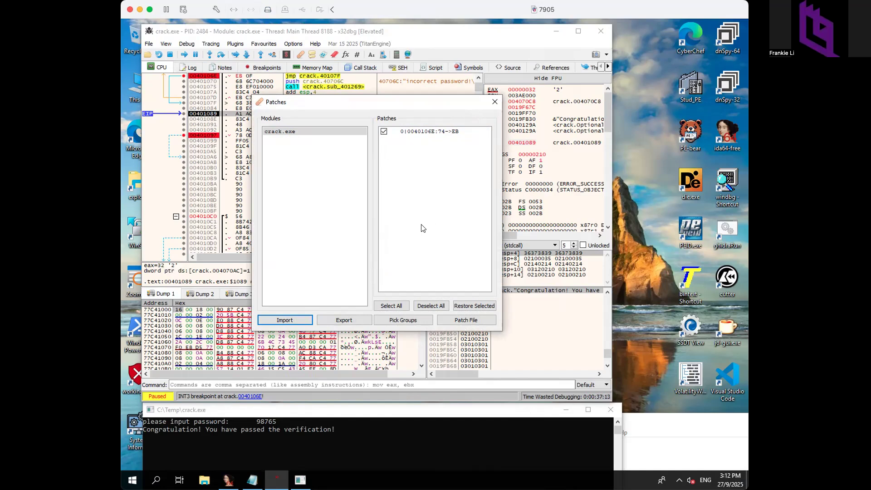
pyautogui.click(460, 320)
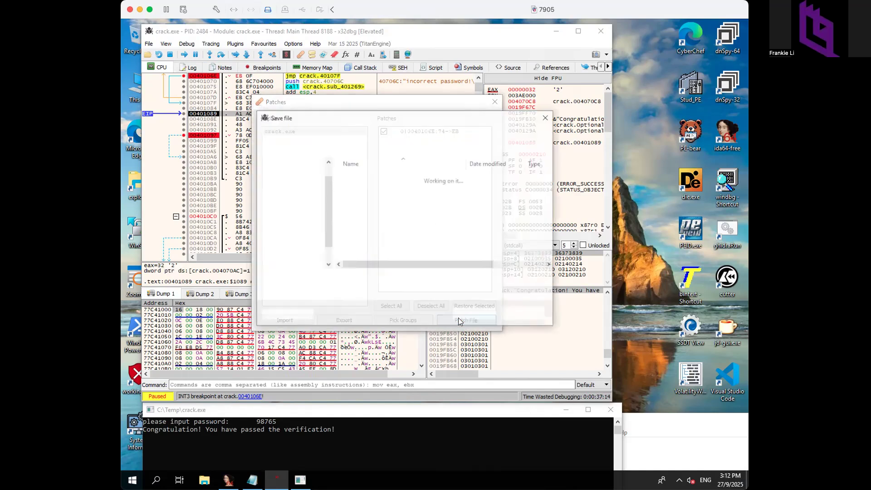
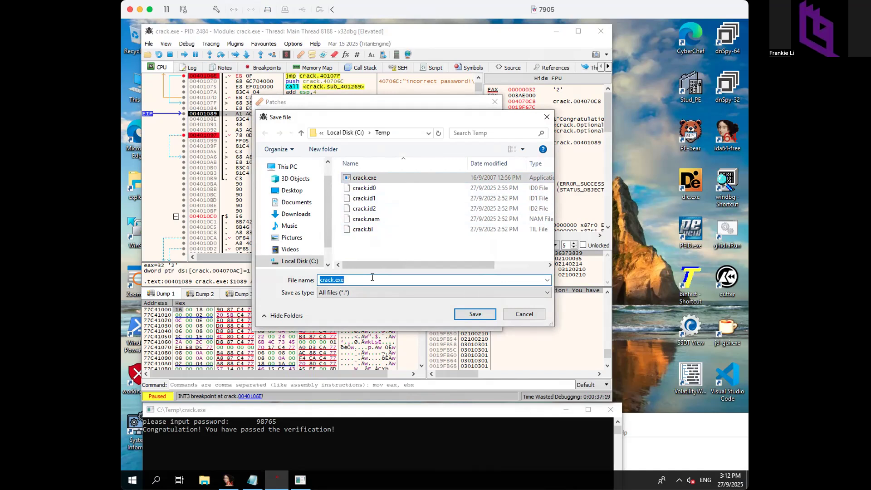
pyautogui.press('Home')
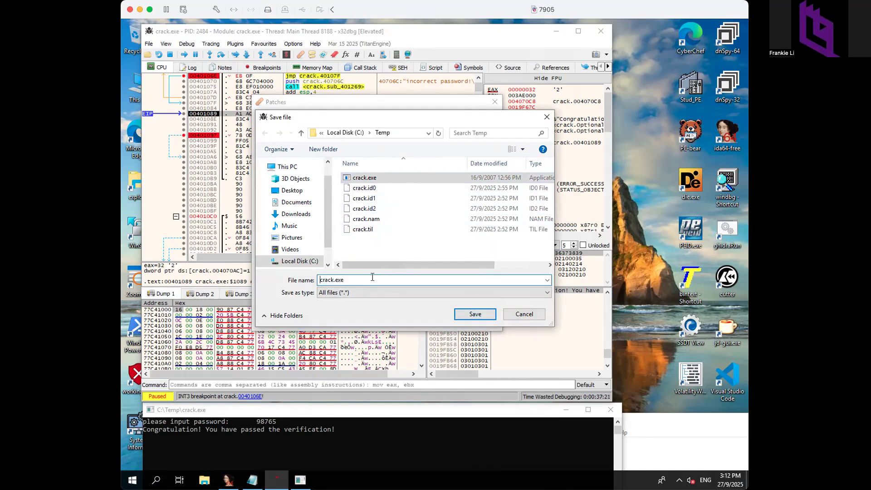
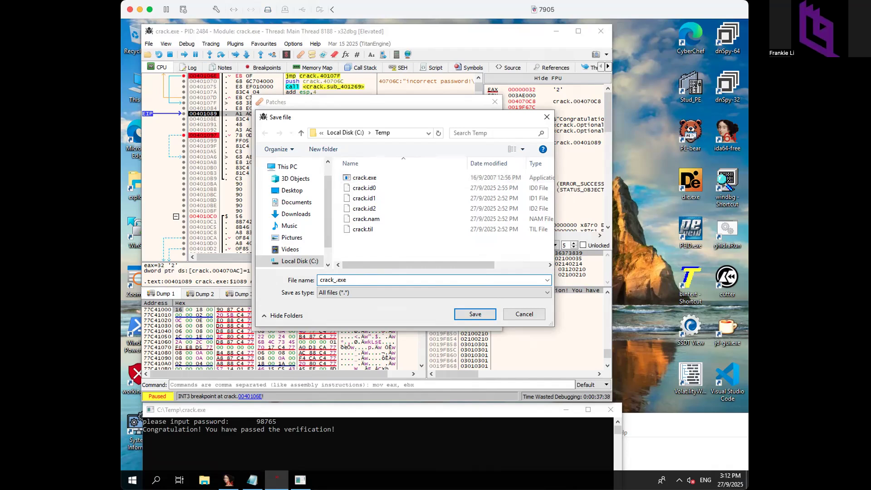
# - Name the patched file crack_dump.exe in the C:\Temp save dialog
pyautogui.write('dump')
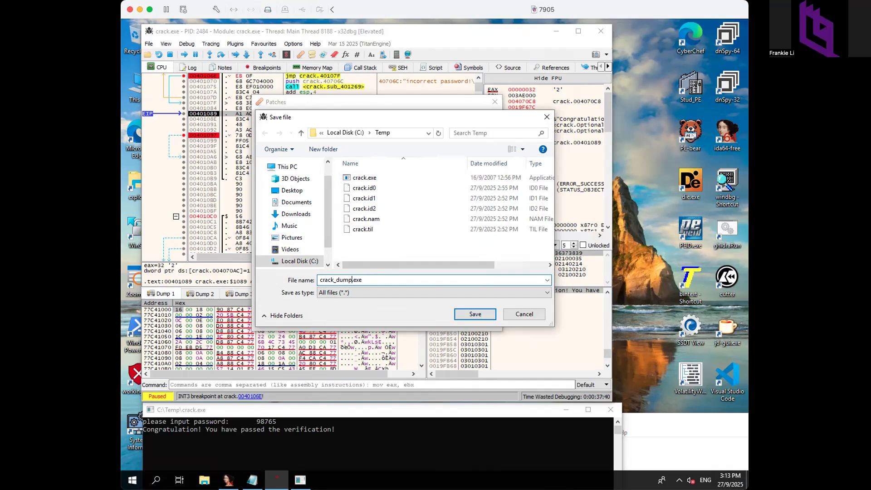
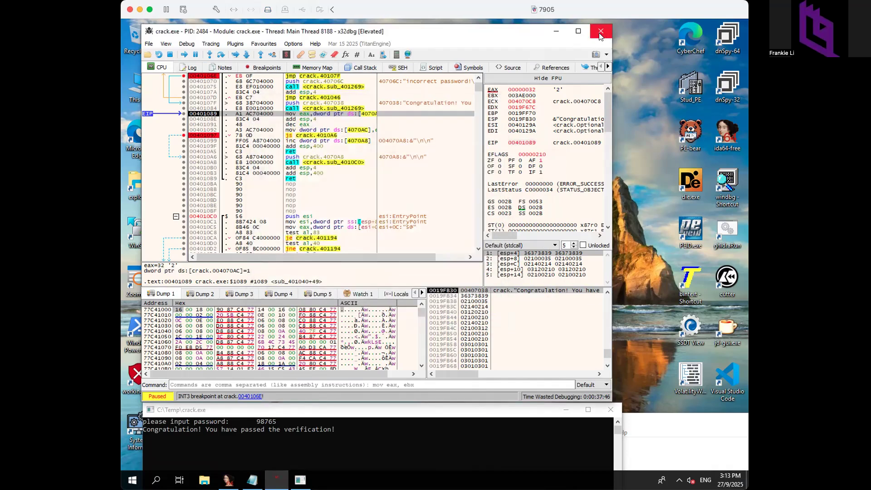
# - Close x32dbg, open an administrator Command Prompt, and list c:\temp with dir/w
pyautogui.click(595, 35)
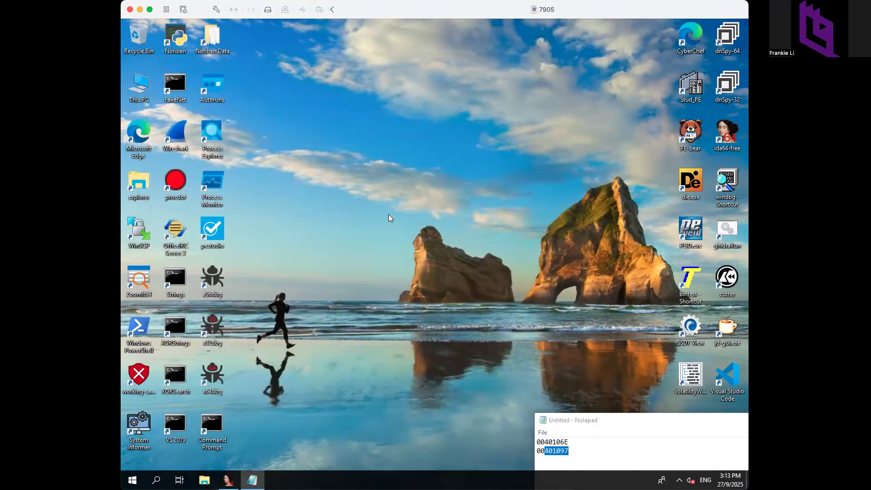
pyautogui.doubleClick(203, 427)
pyautogui.click(361, 199)
pyautogui.write('dir?w')
pyautogui.press('Return')
pyautogui.write('dir/w')
pyautogui.press('Return')
# - Run crack_dump.exe and submit a password to get the Congratulation message
pyautogui.write('crac')
pyautogui.press('Tab')
pyautogui.press('BackSpace')
pyautogui.press('BackSpace')
pyautogui.press('BackSpace')
pyautogui.press('BackSpace')
pyautogui.write('_')
pyautogui.press('Tab')
pyautogui.press('Return')
pyautogui.write('85985904')
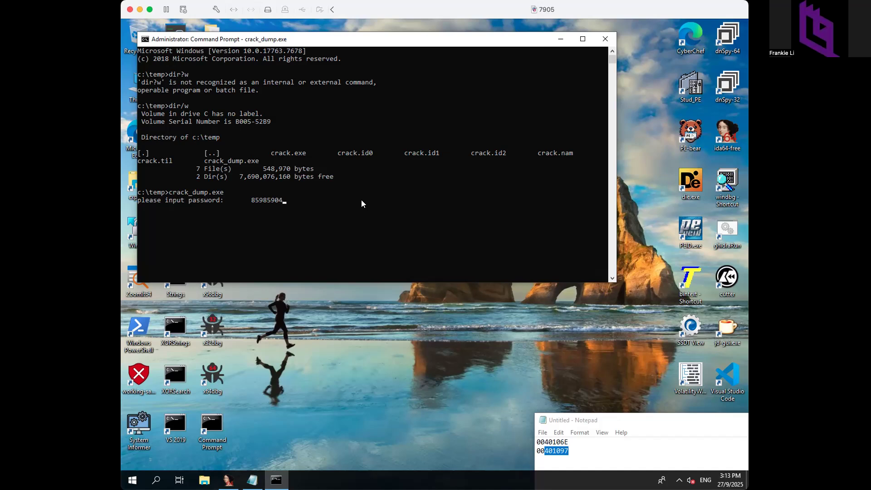
pyautogui.press('Return')
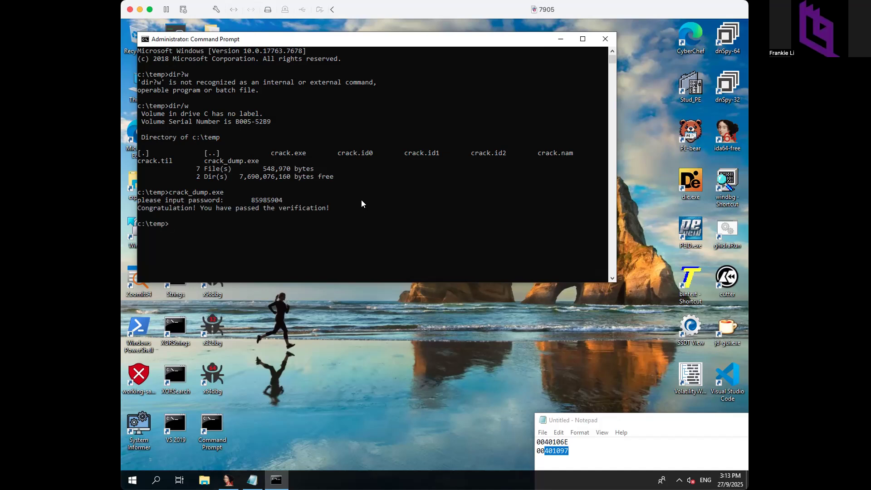
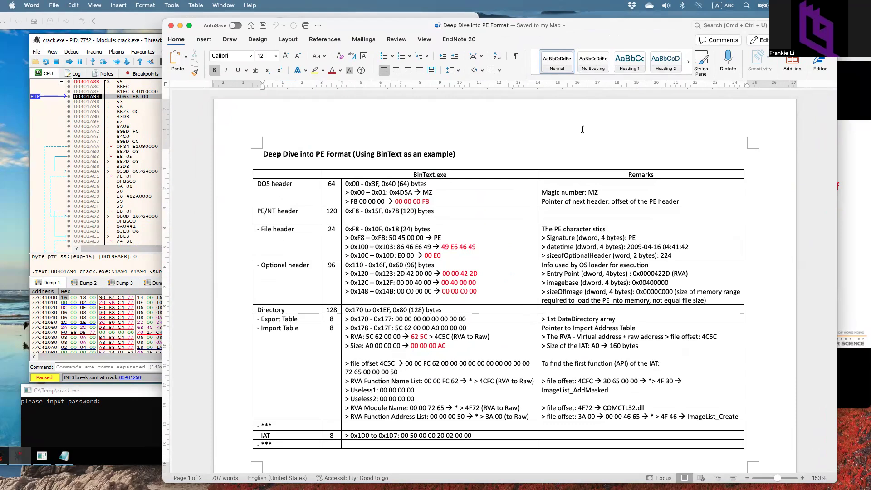
# - Scroll through the Word PE-format notes, then bring the x32dbg virtual machine window back to the front
pyautogui.scroll(-2, 581, 130)
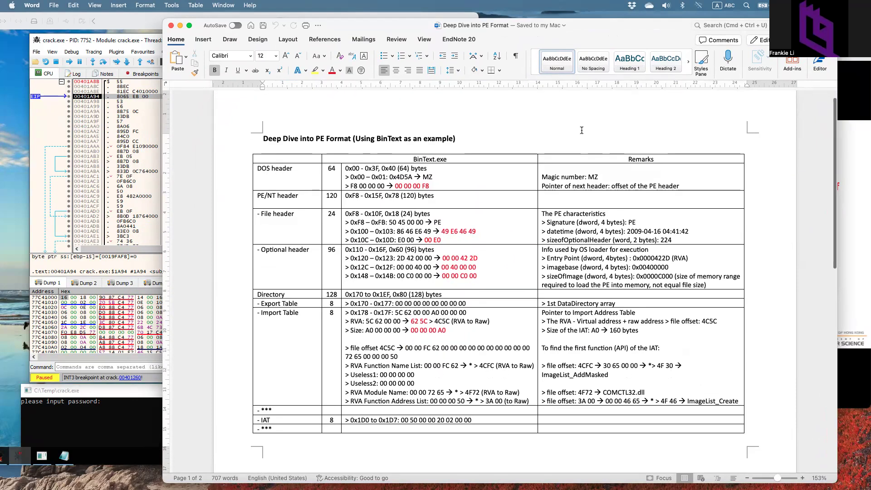
pyautogui.scroll(-1, 581, 130)
pyautogui.scroll(-1, 582, 130)
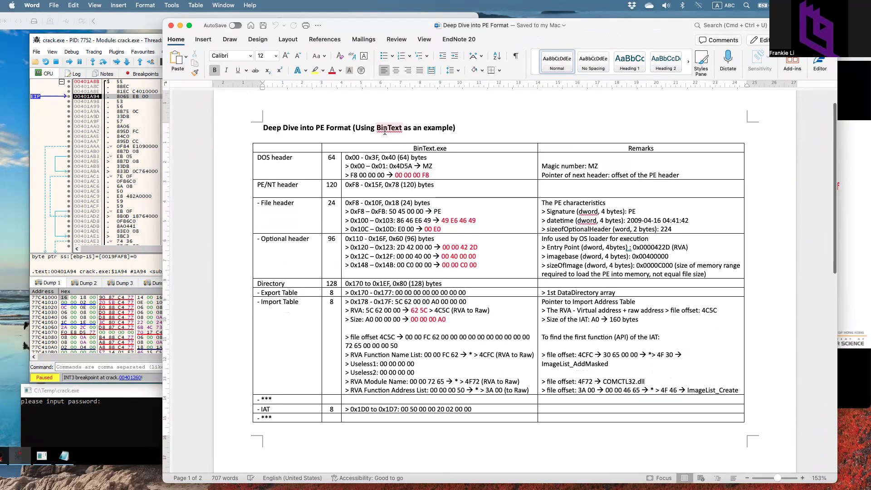
pyautogui.click(133, 23)
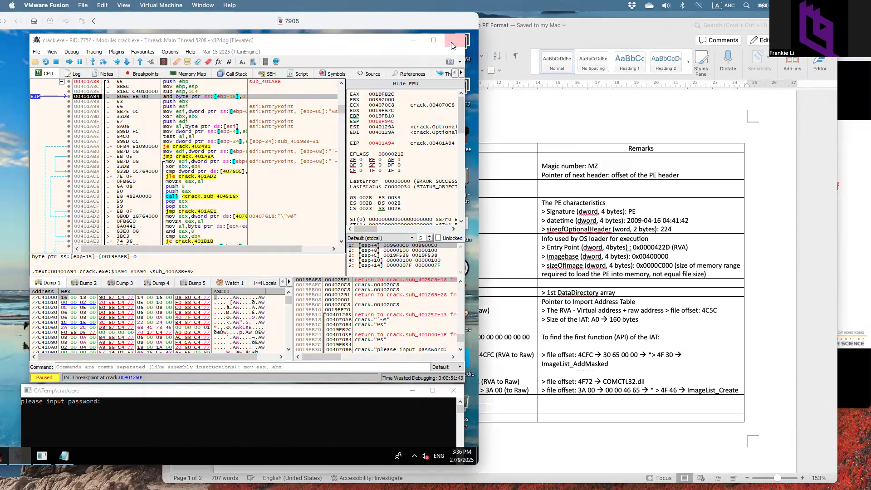
# - Close x32dbg and reposition the Word notes and virtual machine windows
pyautogui.click(451, 43)
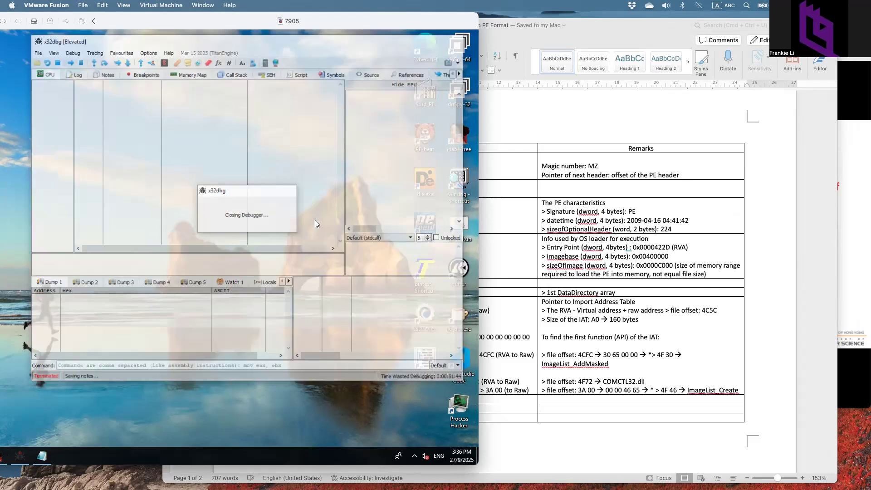
pyautogui.moveTo(562, 32); pyautogui.dragTo(670, 36)
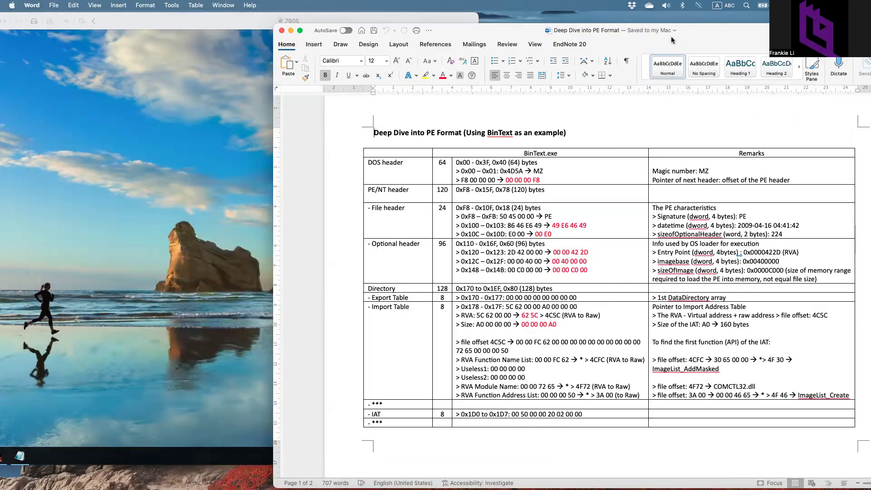
pyautogui.moveTo(611, 40); pyautogui.dragTo(640, 35)
pyautogui.moveTo(201, 23); pyautogui.dragTo(271, 24)
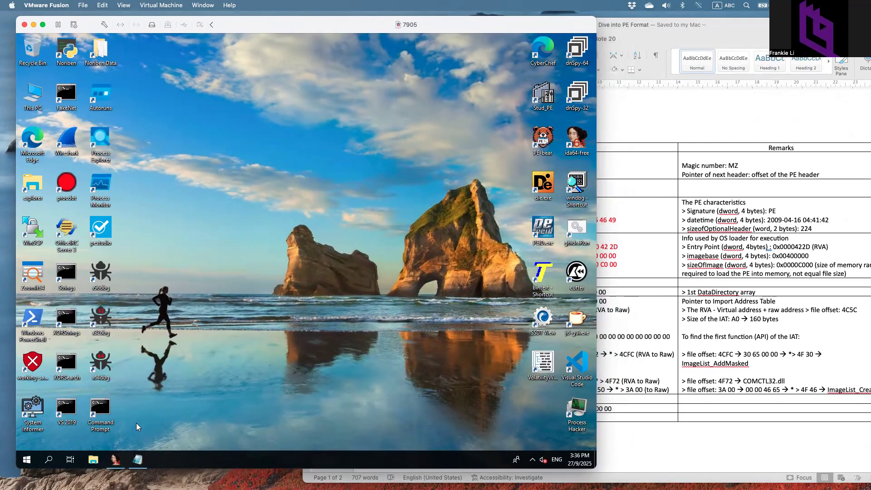
# - Close IDA for crack.exe, saving its database
pyautogui.click(116, 459)
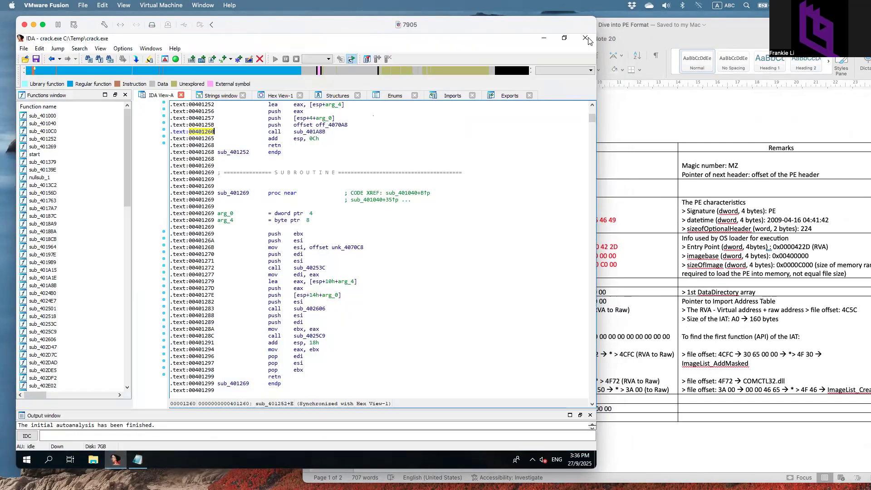
pyautogui.click(585, 39)
pyautogui.click(274, 297)
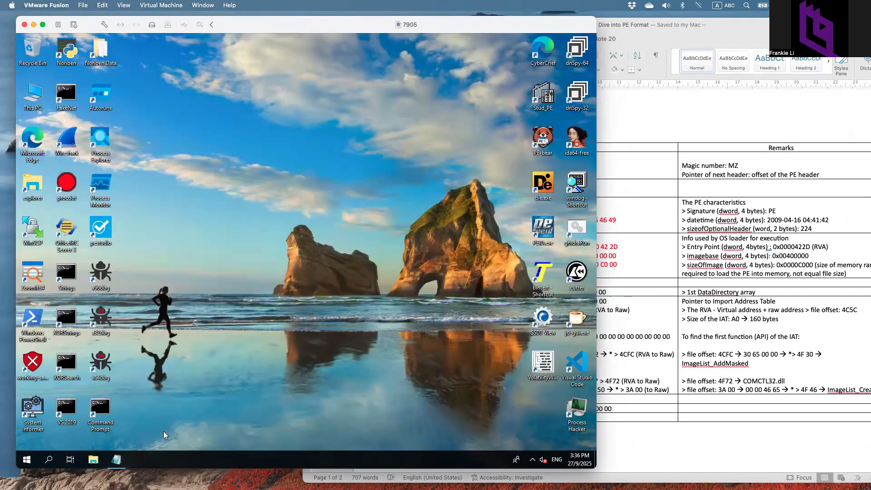
# - Close the Notepad note without saving and open File Explorer at Quick access
pyautogui.click(116, 459)
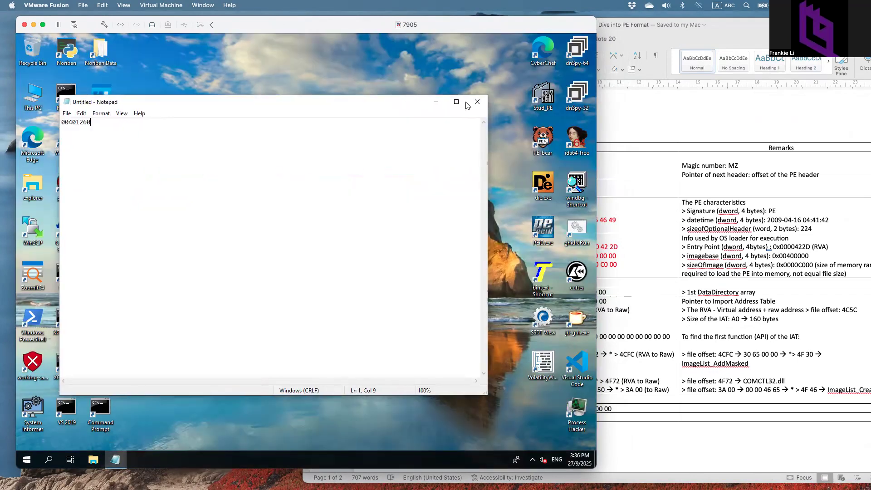
pyautogui.click(477, 102)
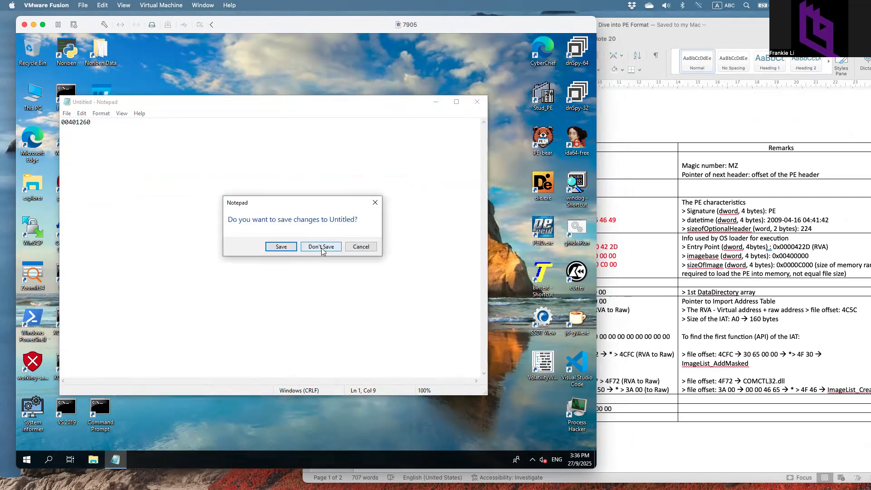
pyautogui.click(321, 248)
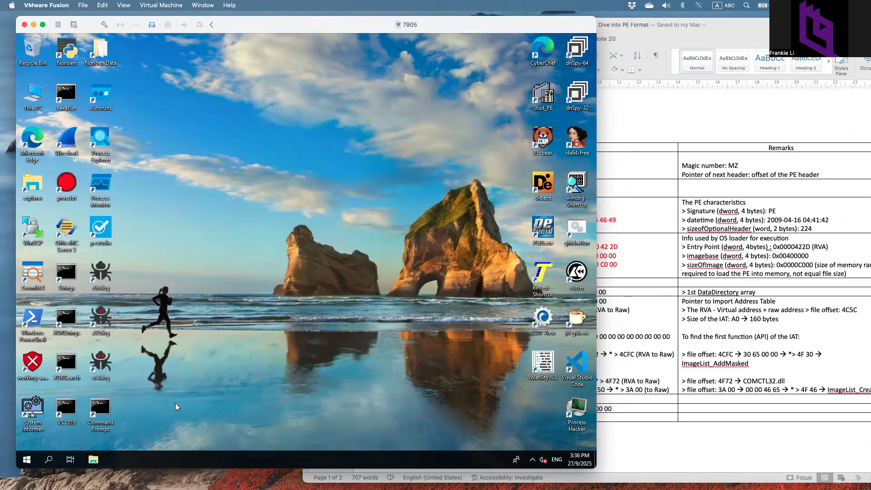
pyautogui.click(95, 460)
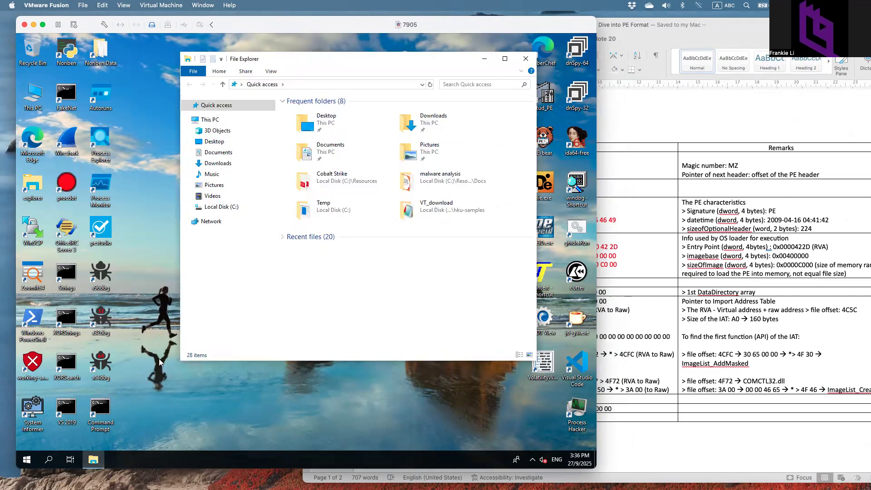
# - Move bintext.exe from C:\Tools\basic onto the desktop and close Explorer
pyautogui.click(189, 207)
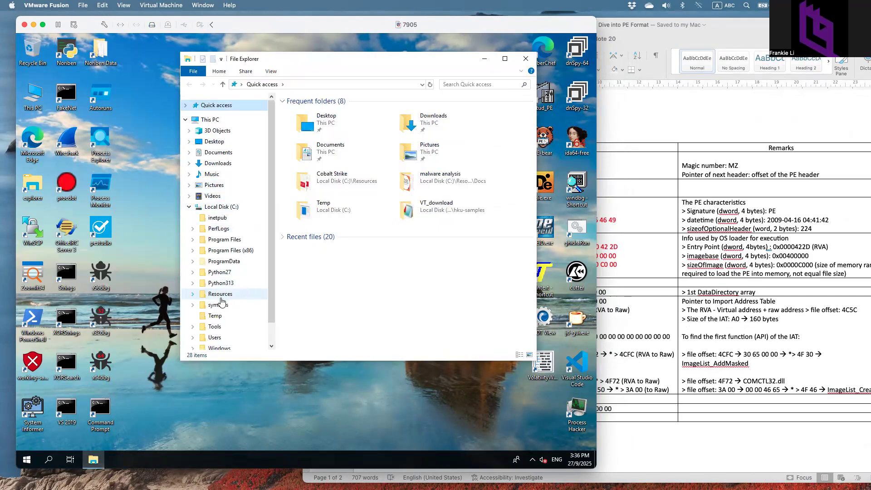
pyautogui.click(216, 327)
pyautogui.click(193, 326)
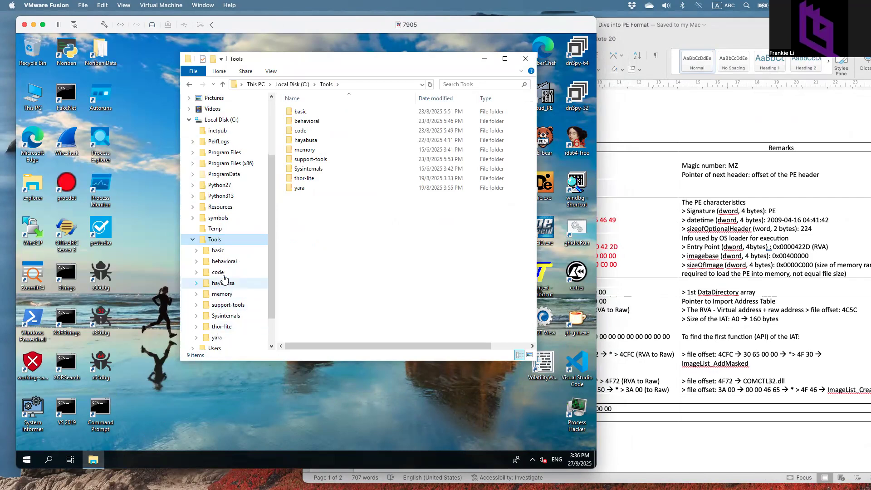
pyautogui.click(227, 250)
pyautogui.click(307, 188)
pyautogui.moveTo(413, 61); pyautogui.dragTo(329, 64)
pyautogui.moveTo(238, 191); pyautogui.dragTo(543, 143)
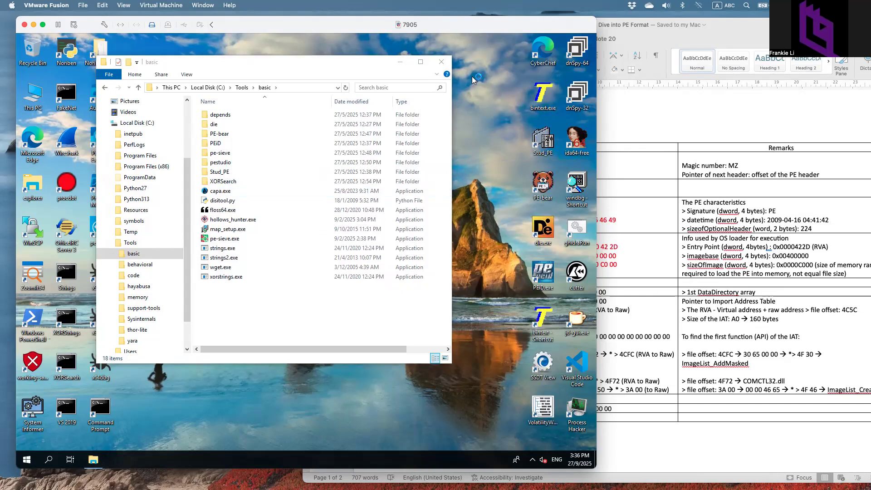
pyautogui.click(441, 63)
# - Arrange Stud_PE showing bintext.exe beside the Word PE notes
pyautogui.moveTo(349, 173); pyautogui.dragTo(439, 85)
pyautogui.moveTo(467, 28); pyautogui.dragTo(383, 24)
pyautogui.moveTo(320, 4); pyautogui.dragTo(316, 4)
pyautogui.moveTo(540, 21); pyautogui.dragTo(574, 20)
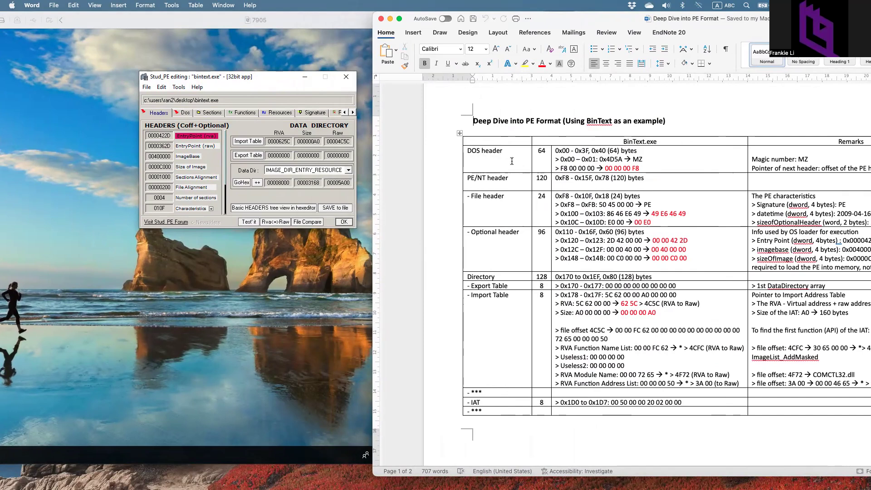
# - Show bintext.exe's headers as a tree with the DOS Header hex view, briefly magnified
pyautogui.click(277, 78)
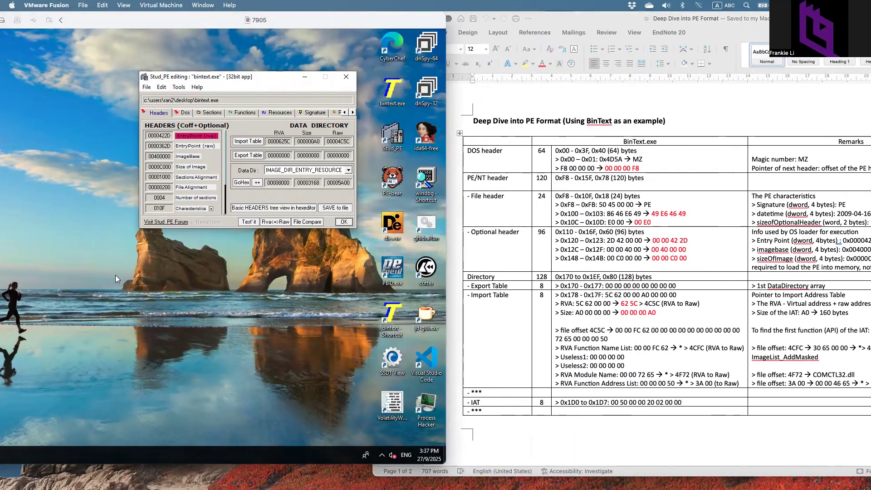
pyautogui.click(252, 209)
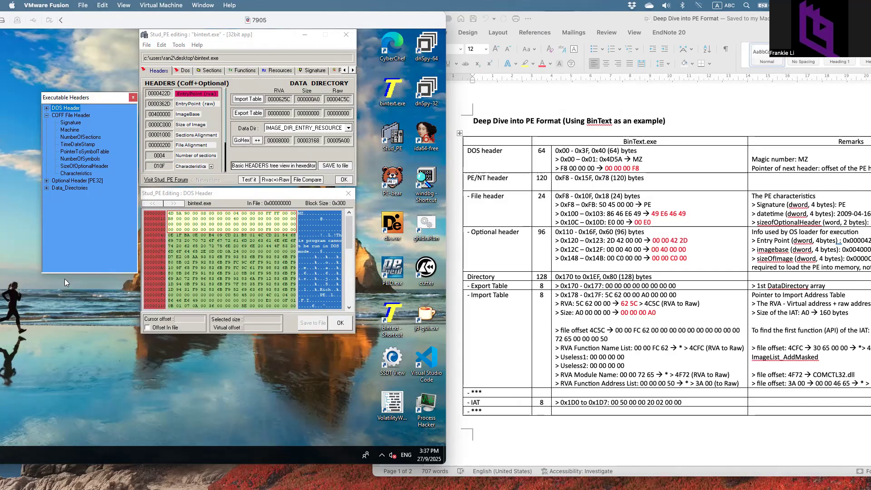
pyautogui.click(62, 379)
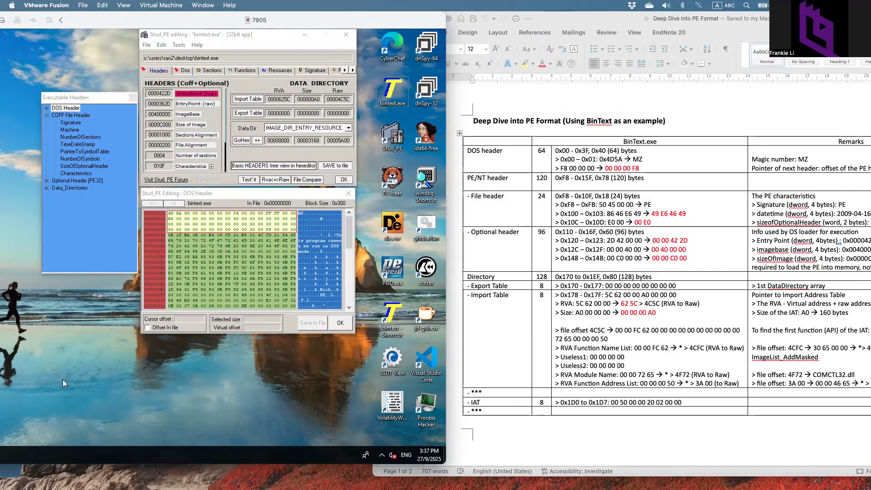
pyautogui.hotkey('ctrl', '1')
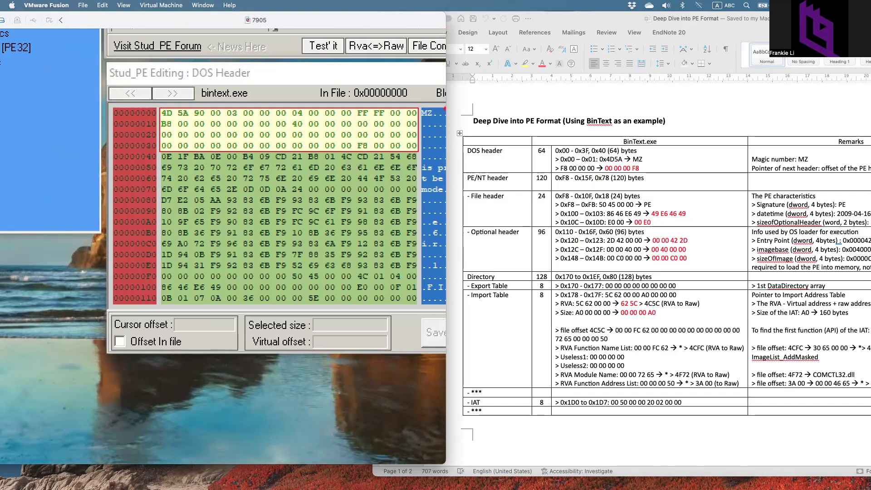
pyautogui.press('Escape')
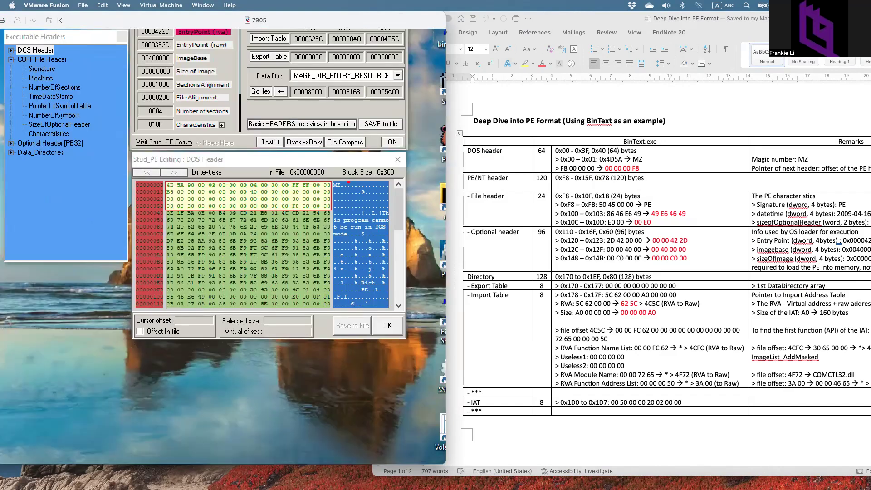
# - Select DOS header bytes 0x00 through 0x40 as one 0x41-byte block
pyautogui.click(292, 229)
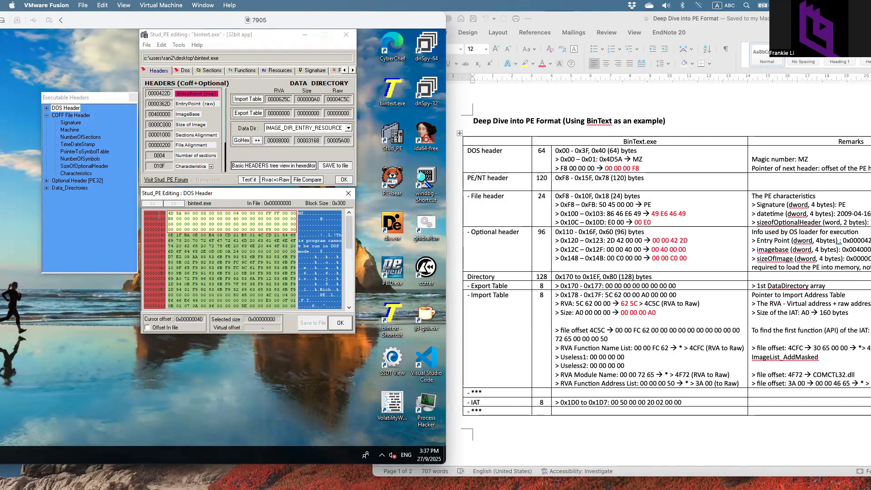
pyautogui.moveTo(169, 213)
pyautogui.mouseDown()
pyautogui.moveTo(254, 226)
pyautogui.moveTo(171, 230)
pyautogui.mouseUp()
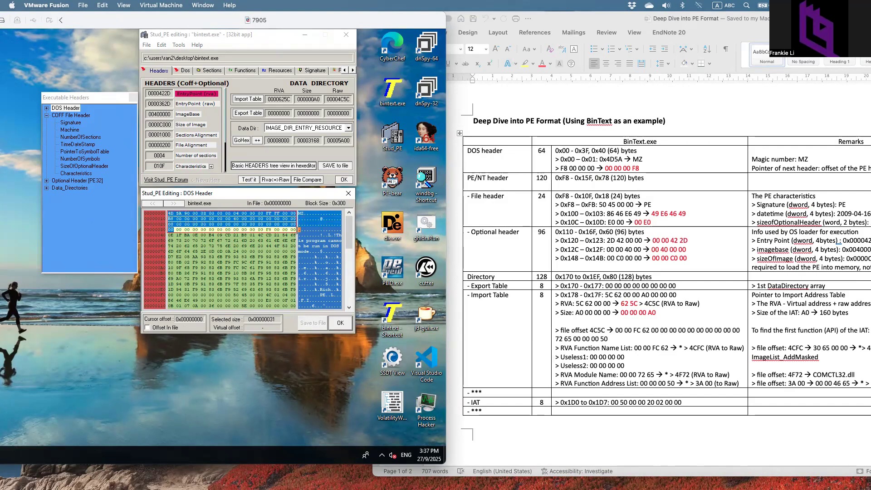
pyautogui.moveTo(299, 229); pyautogui.dragTo(299, 234)
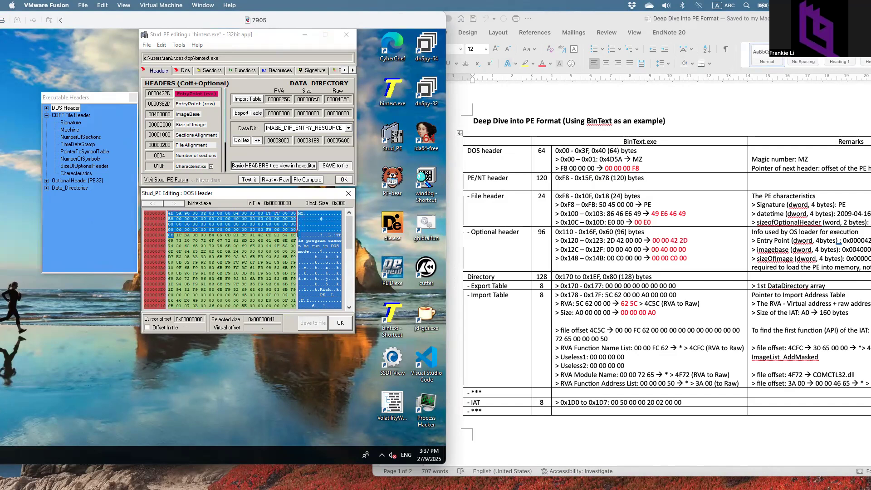
pyautogui.scroll(2, 297, 235)
pyautogui.scroll(3, 226, 312)
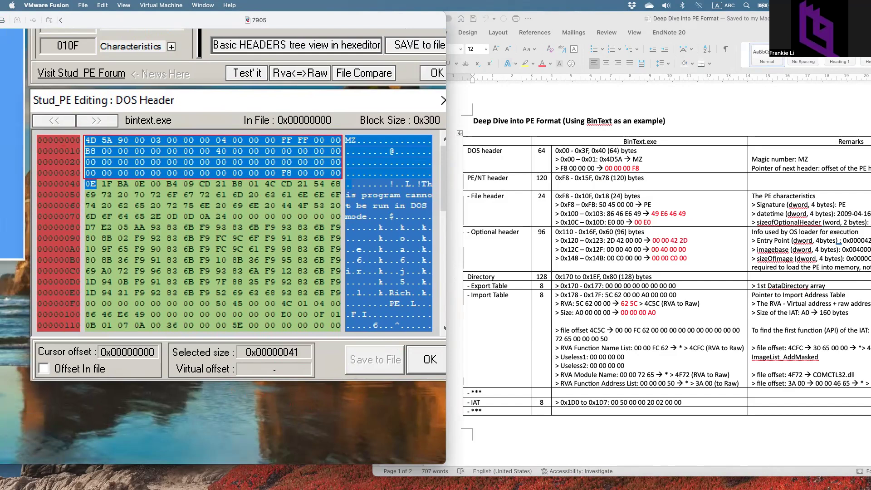
pyautogui.press('Escape')
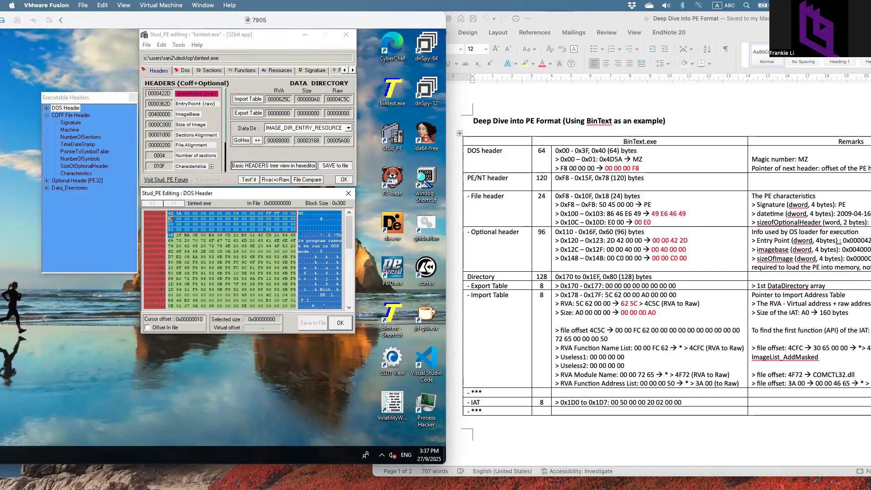
# - Return to offset 0x00, circle the 0x3F end offset, and check the Word notes
pyautogui.click(171, 213)
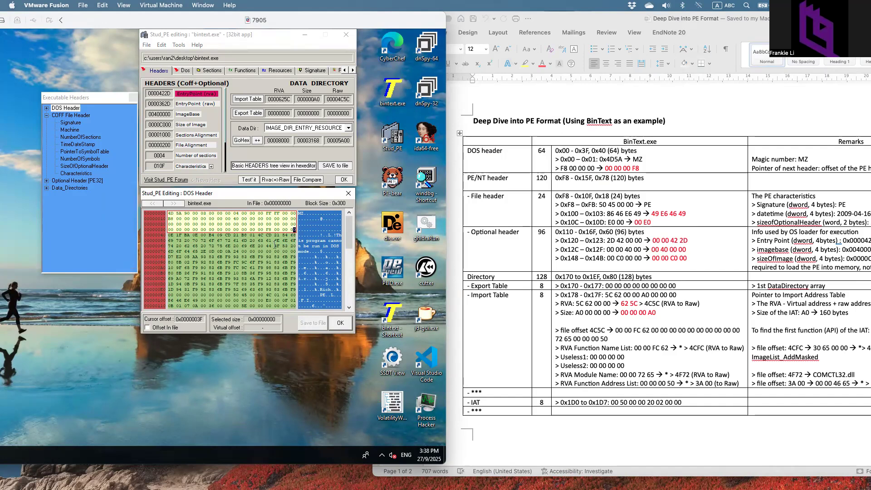
pyautogui.hotkey('ctrl', '1')
pyautogui.click(196, 319)
pyautogui.moveTo(178, 306)
pyautogui.mouseDown()
pyautogui.moveTo(157, 337)
pyautogui.moveTo(165, 306)
pyautogui.mouseUp()
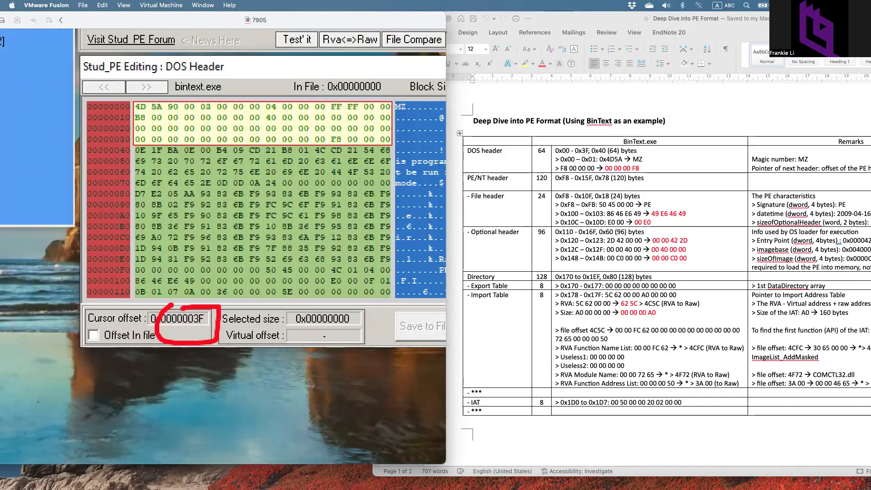
pyautogui.press('Escape')
pyautogui.click(585, 153)
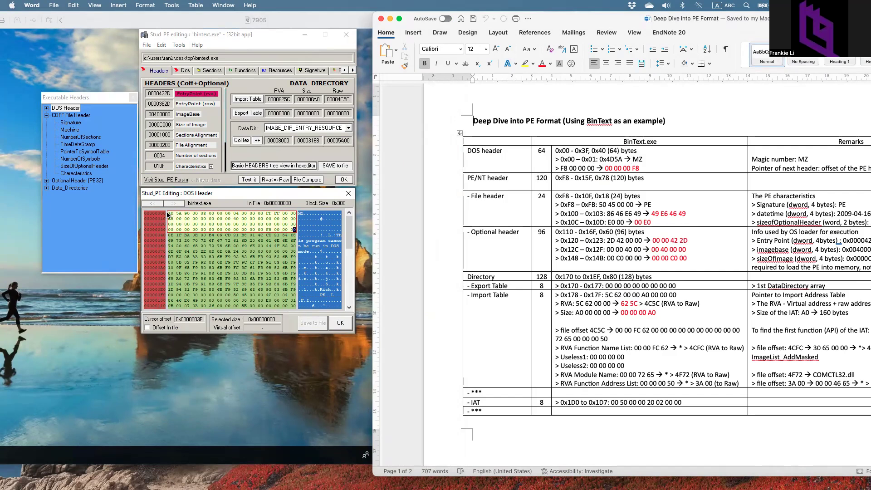
# - Mark bytes B8 00 at offset 0x10, then shift the Word notes slightly left
pyautogui.click(168, 246)
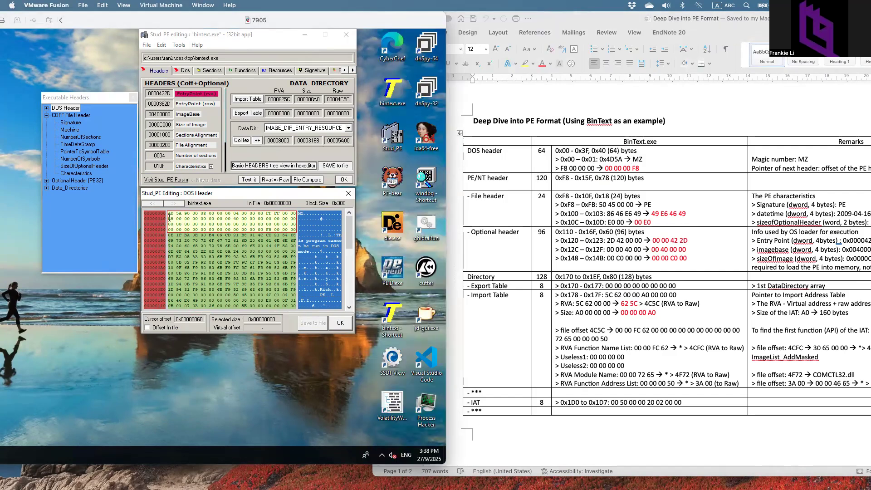
pyautogui.moveTo(169, 219); pyautogui.dragTo(181, 219)
pyautogui.click(567, 19)
pyautogui.moveTo(567, 19); pyautogui.dragTo(562, 19)
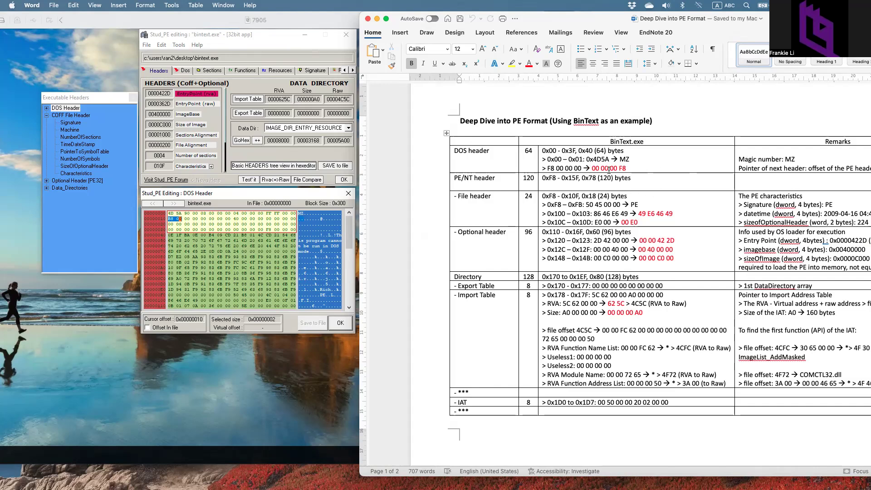
# - Mark PE header pointer F8 00 00 00 at 0x3C and underline signature 50 45 00 00
pyautogui.click(293, 43)
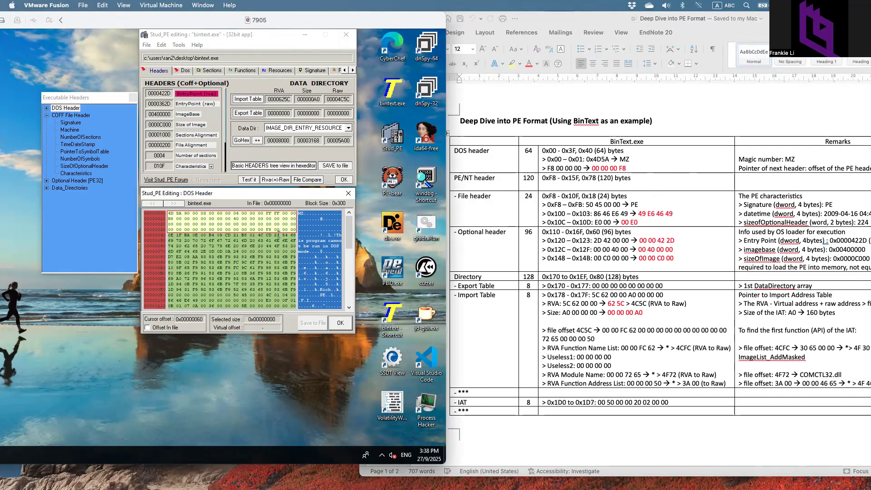
pyautogui.moveTo(267, 230); pyautogui.dragTo(298, 235)
pyautogui.hotkey('ctrl', '1')
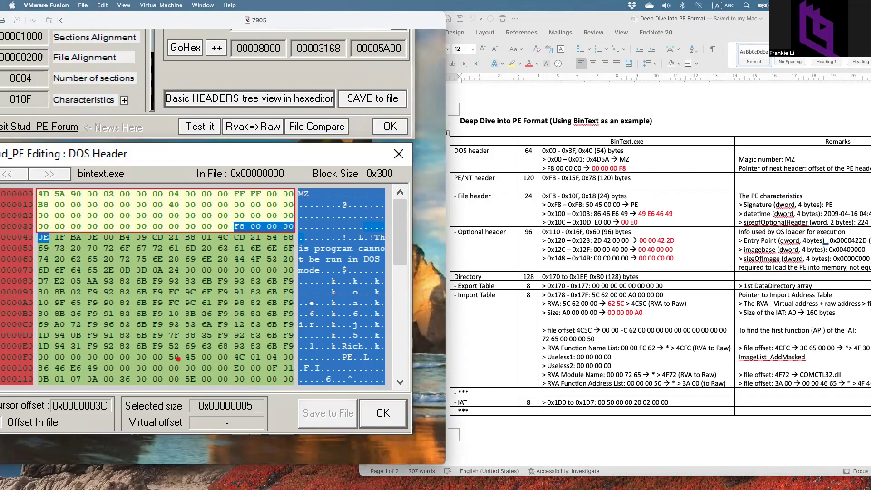
pyautogui.moveTo(171, 362); pyautogui.dragTo(225, 362)
pyautogui.press('Escape')
# - Place the cursor in the Word table's File header row and scroll down
pyautogui.click(483, 185)
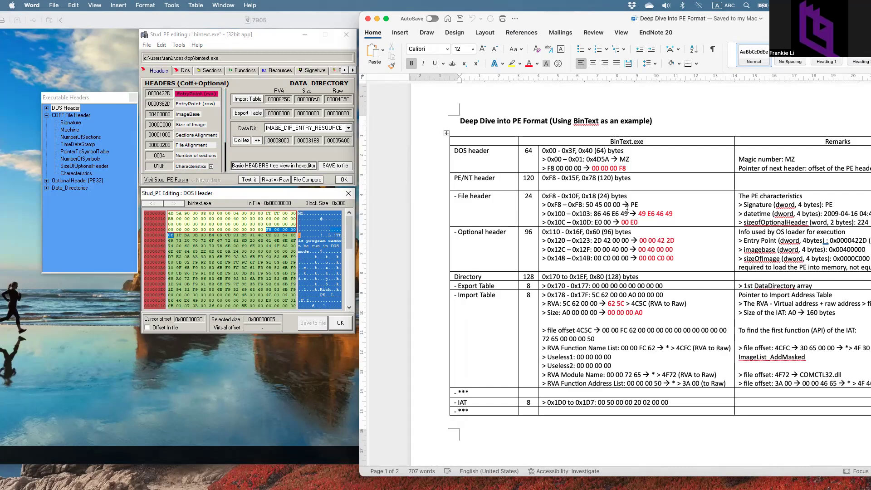
pyautogui.click(582, 204)
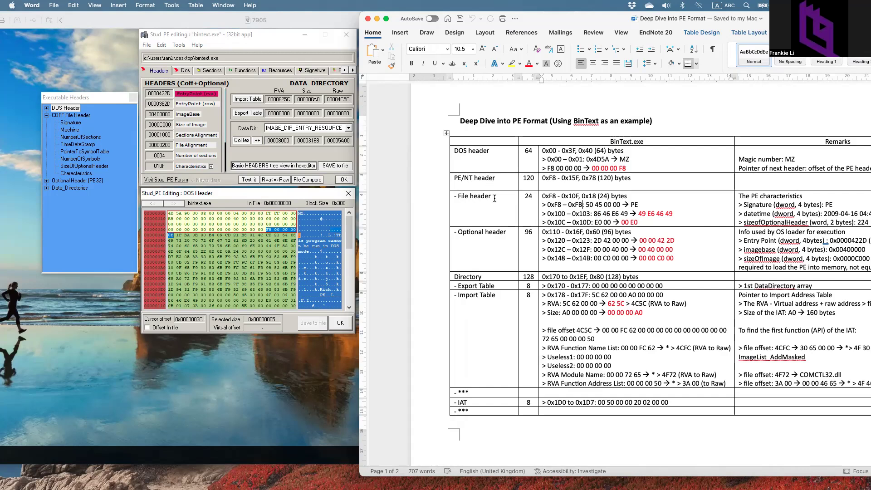
pyautogui.scroll(-5, 499, 217)
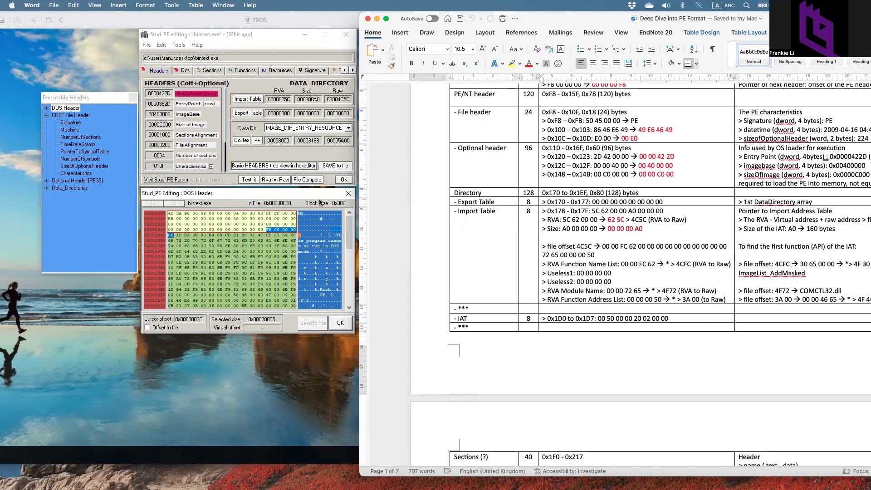
# - Collapse COFF File Header and mark the Data_Directories bytes starting at 0x170
pyautogui.click(44, 117)
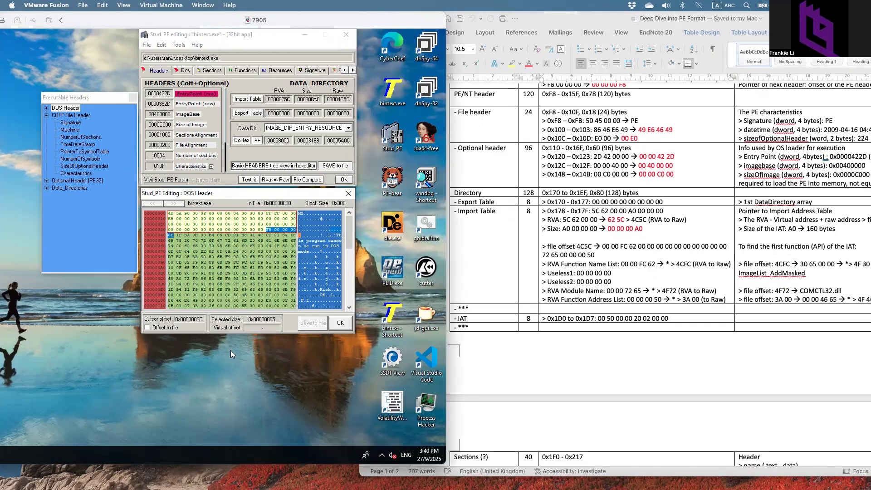
pyautogui.click(46, 116)
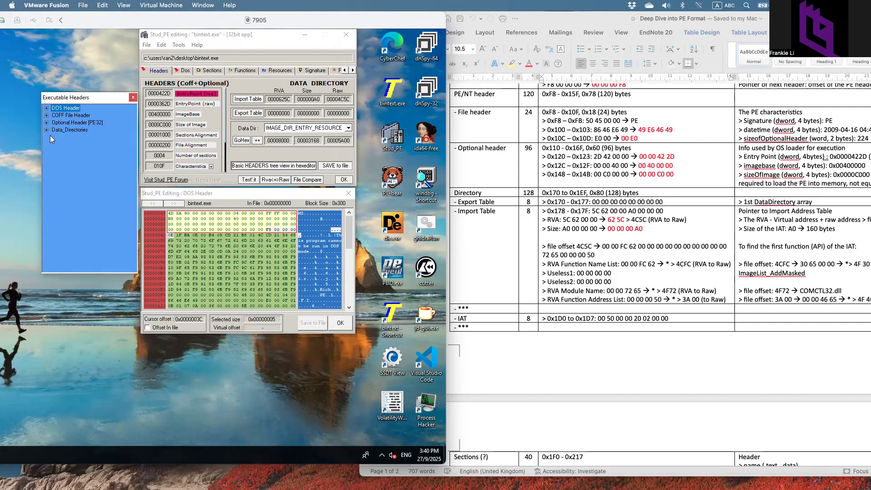
pyautogui.click(46, 130)
pyautogui.click(70, 130)
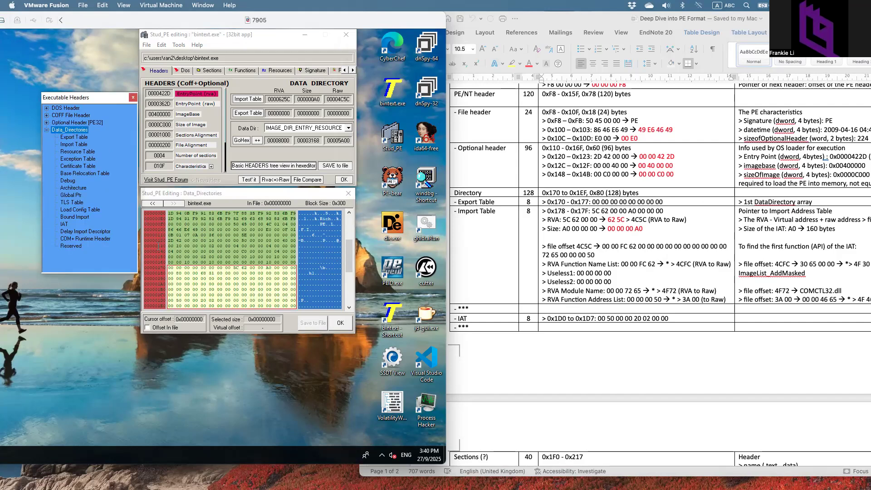
pyautogui.moveTo(169, 267); pyautogui.dragTo(291, 306)
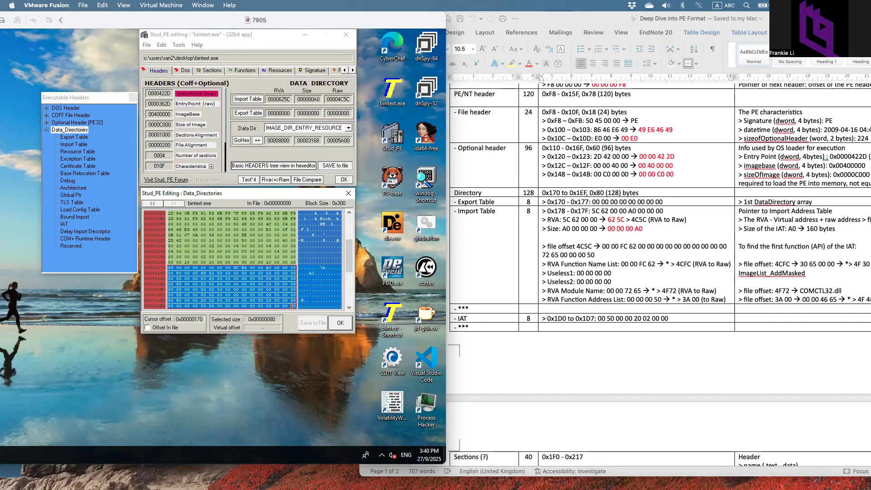
# - Circle the 0x170 start offset, check the 0x1EF end, then return to the Word notes
pyautogui.hotkey('ctrl', '1')
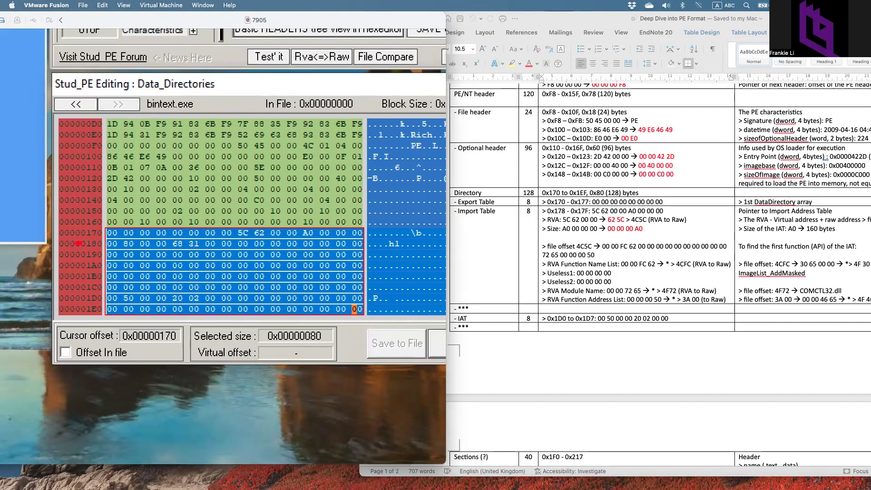
pyautogui.moveTo(78, 243)
pyautogui.mouseDown()
pyautogui.moveTo(87, 226)
pyautogui.moveTo(84, 239)
pyautogui.mouseUp()
pyautogui.press('Escape')
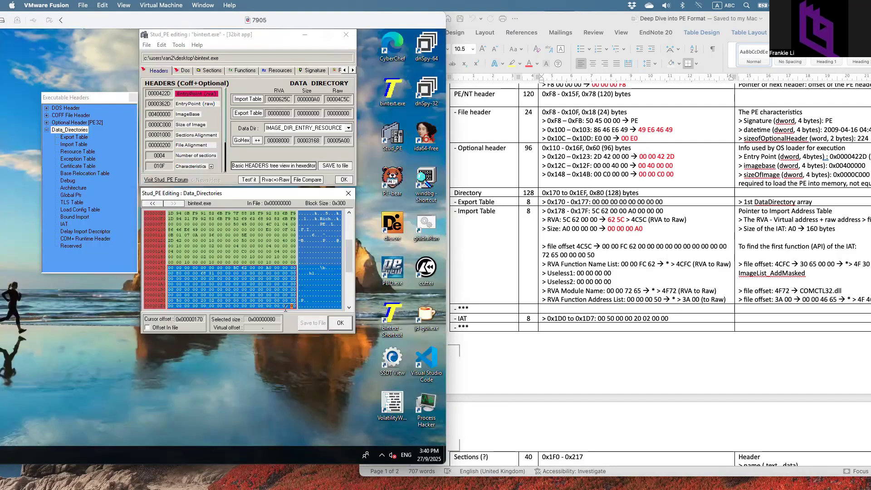
pyautogui.click(294, 306)
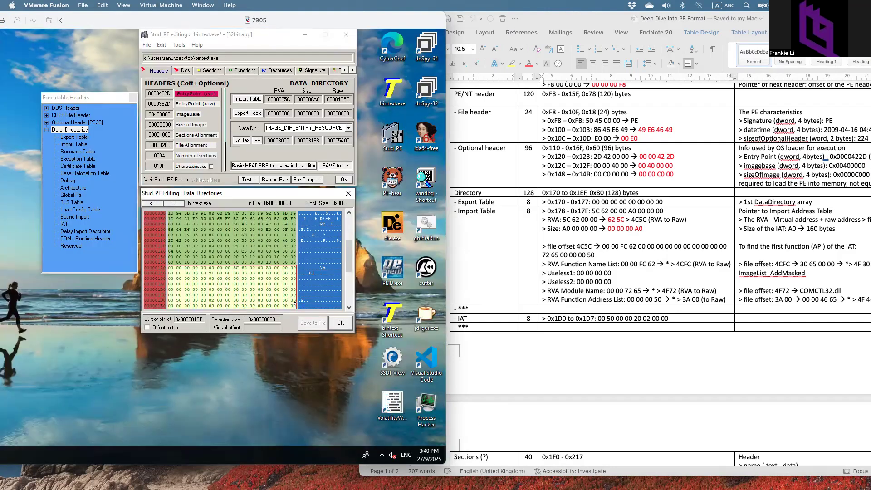
pyautogui.hotkey('ctrl', '1')
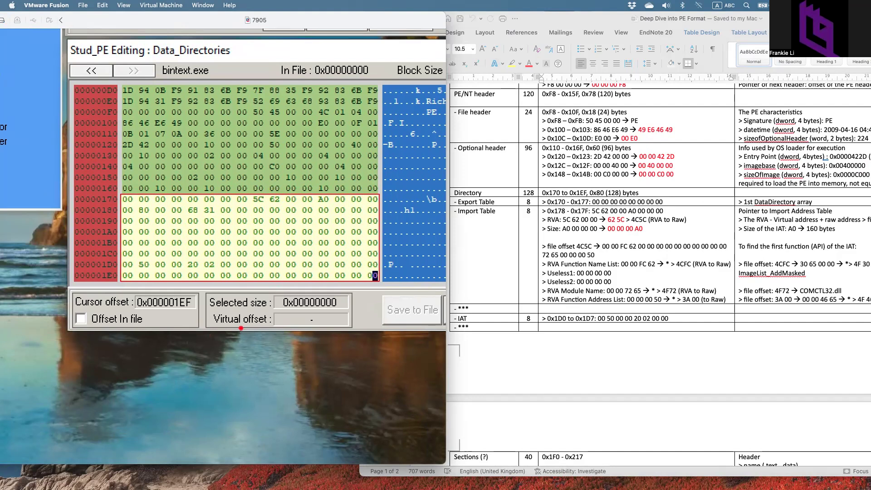
pyautogui.press('Escape')
pyautogui.click(573, 194)
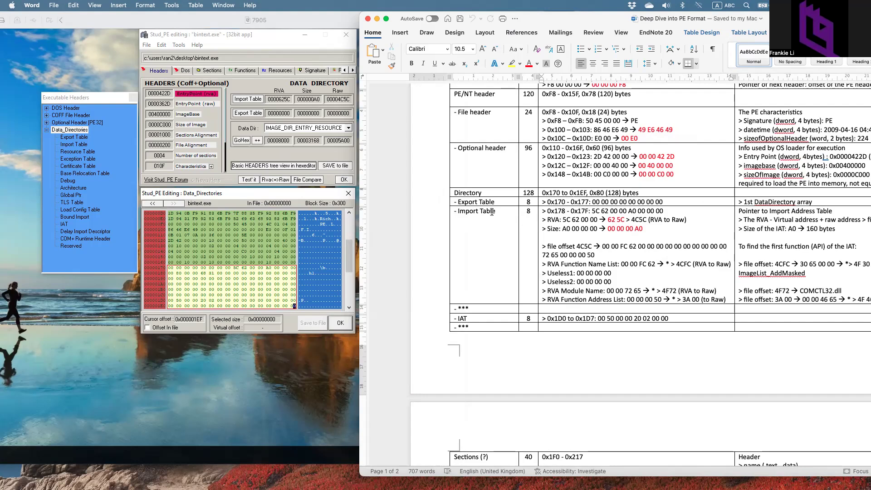
# - Circle the Import Table RVA 5C 62 00 00 in hex, then select it in the Word notes
pyautogui.click(76, 144)
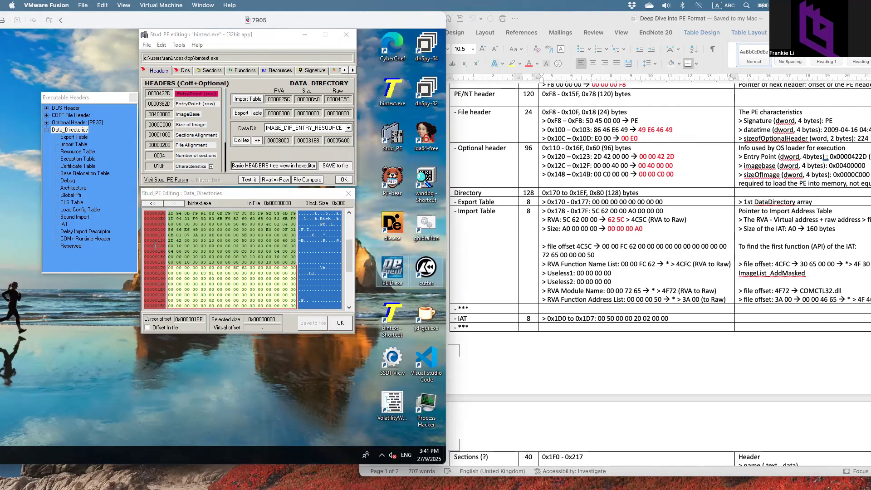
pyautogui.click(76, 144)
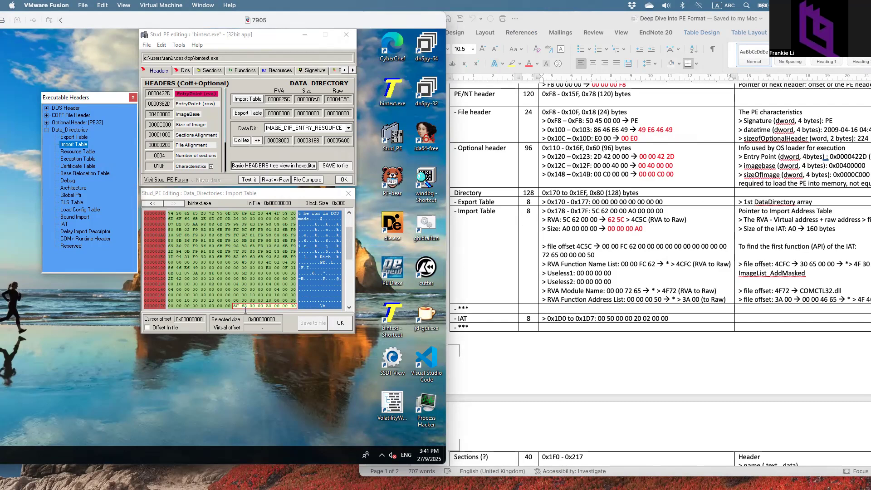
pyautogui.hotkey('ctrl', '1')
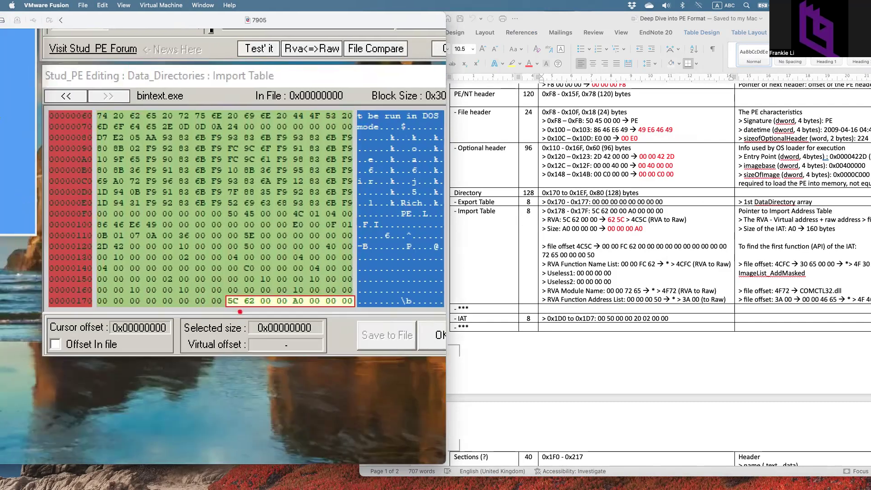
pyautogui.moveTo(214, 290)
pyautogui.mouseDown()
pyautogui.moveTo(251, 275)
pyautogui.moveTo(267, 316)
pyautogui.moveTo(228, 293)
pyautogui.mouseUp()
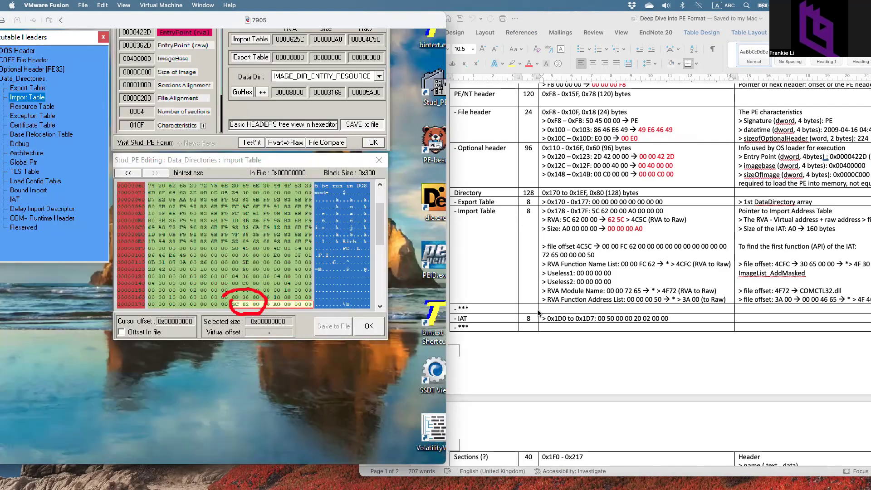
pyautogui.click(579, 266)
pyautogui.moveTo(563, 220); pyautogui.dragTo(625, 220)
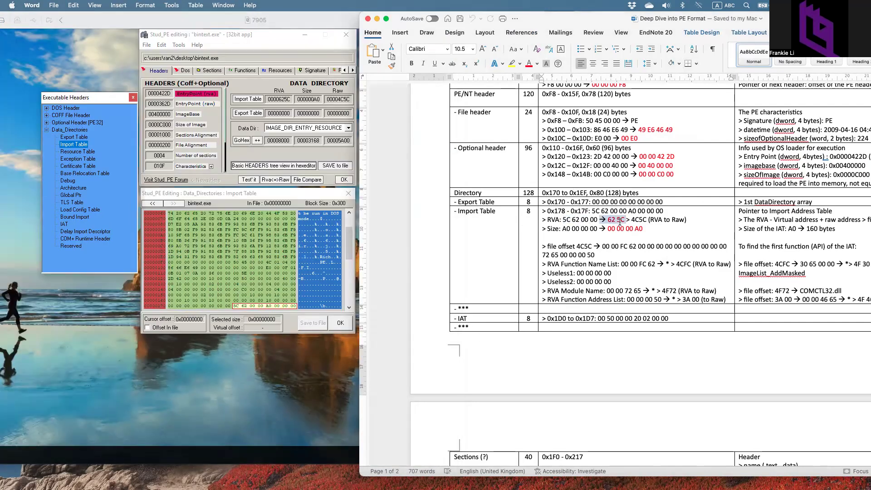
# - Mark byte-swapped RVA 62 5C and COMCTL32.dll in the notes, then return to Stud_PE
pyautogui.click(649, 220)
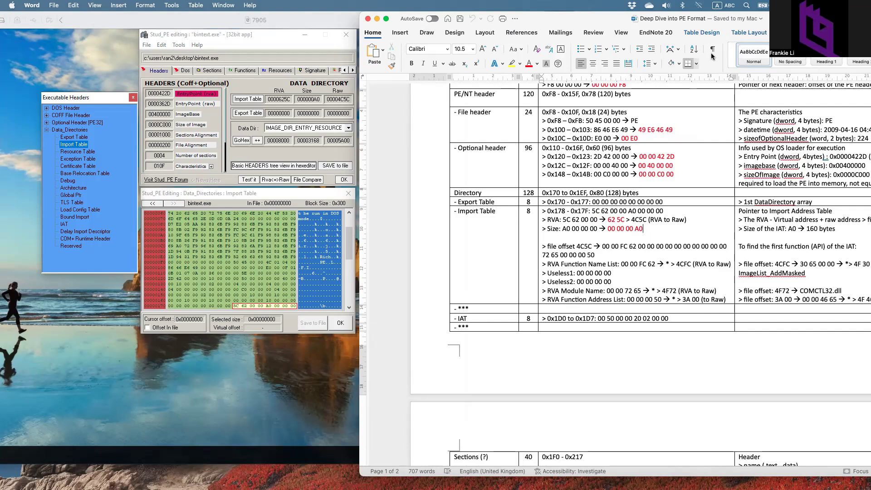
pyautogui.moveTo(788, 21); pyautogui.dragTo(711, 20)
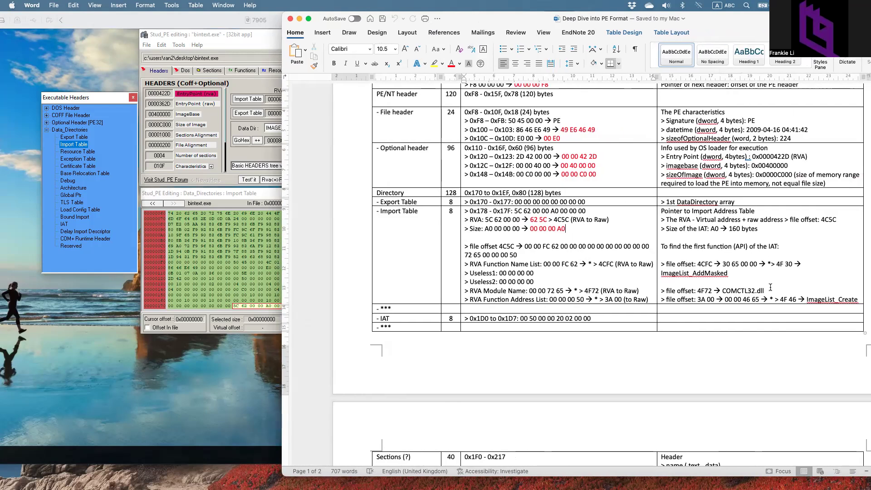
pyautogui.doubleClick(753, 290)
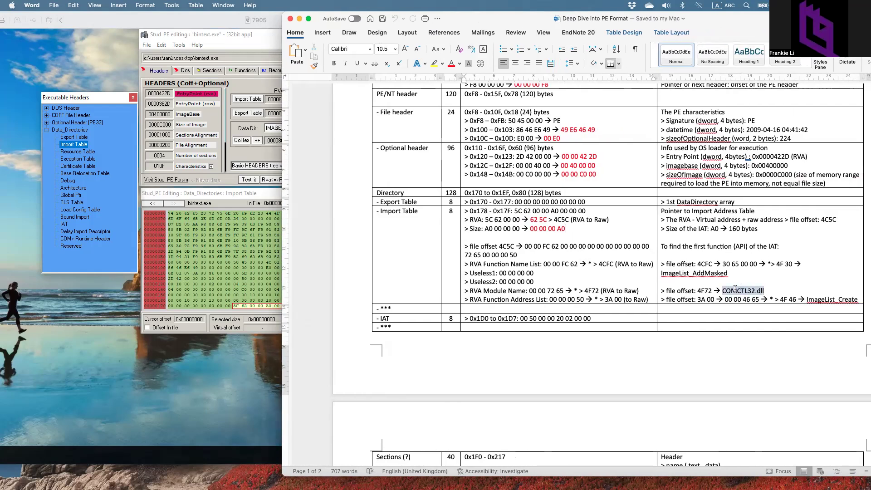
pyautogui.click(773, 285)
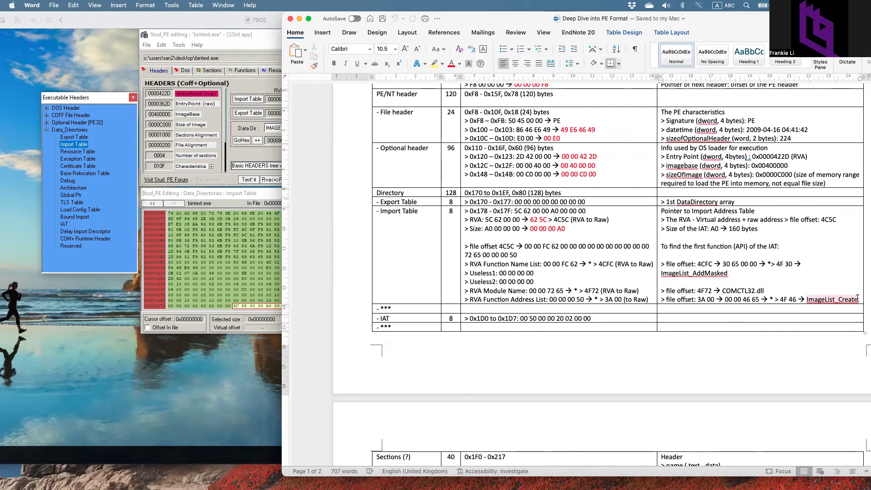
pyautogui.click(236, 160)
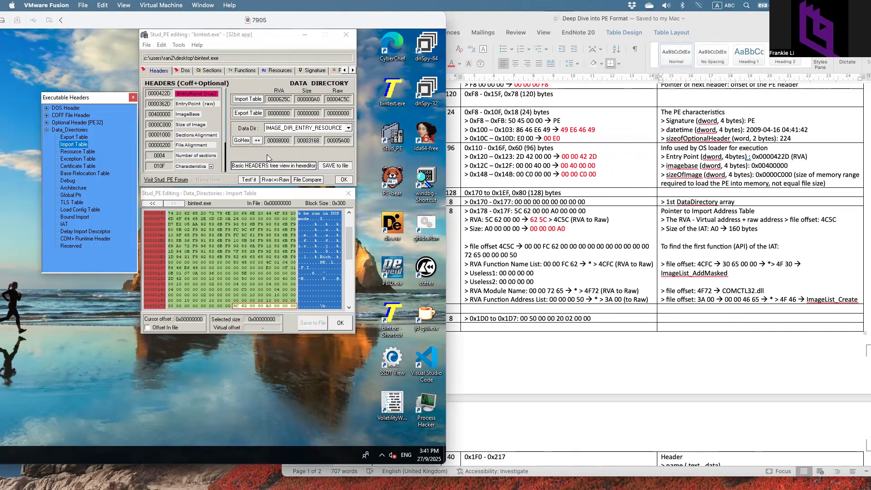
# - Enter RVA 4665 in the Rva<=>Raw converter, then reopen it to replace the value
pyautogui.click(275, 180)
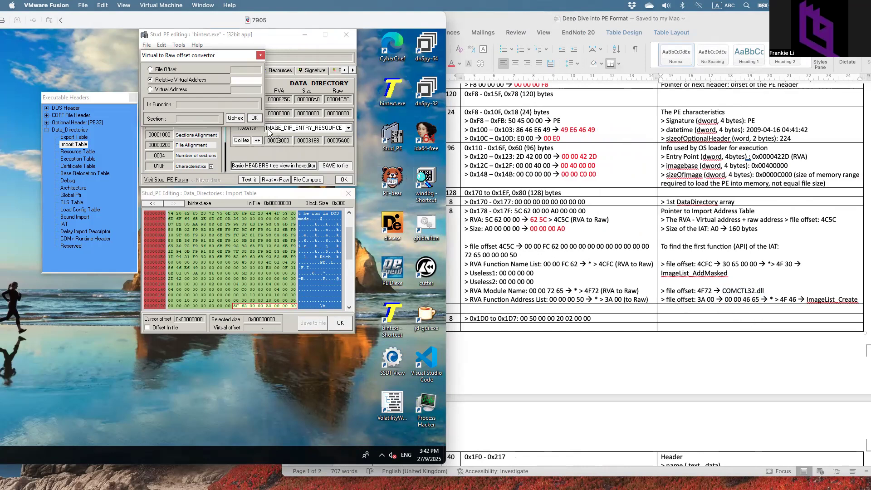
pyautogui.click(239, 79)
pyautogui.write('4665')
pyautogui.click(251, 119)
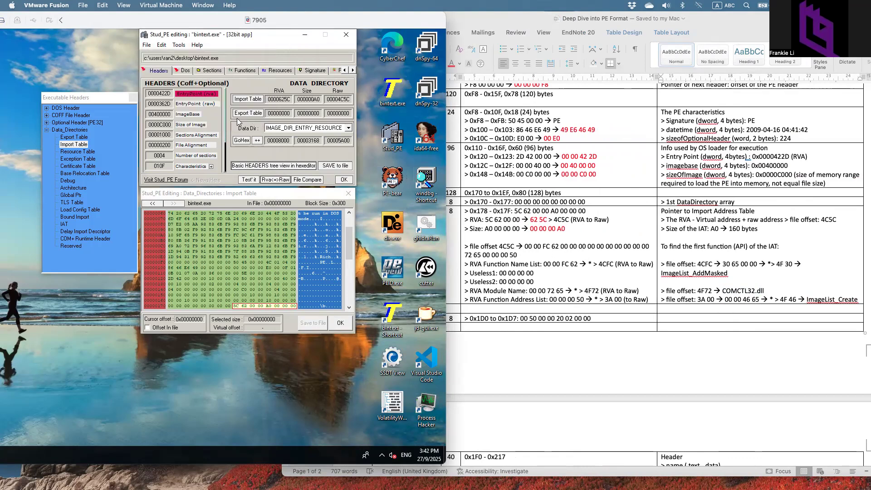
pyautogui.click(278, 180)
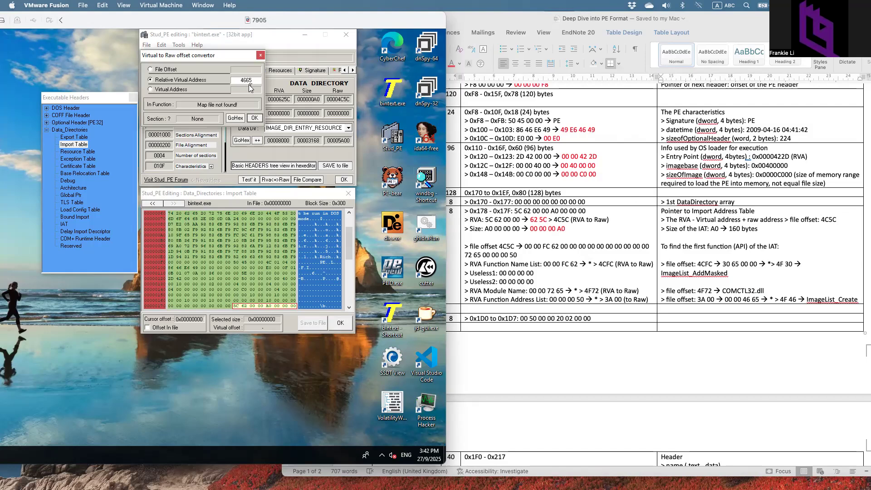
pyautogui.moveTo(253, 80); pyautogui.dragTo(237, 80)
# - Convert file offsets 3A00 and then 4656 to RVAs
pyautogui.click(151, 69)
pyautogui.write('3A00')
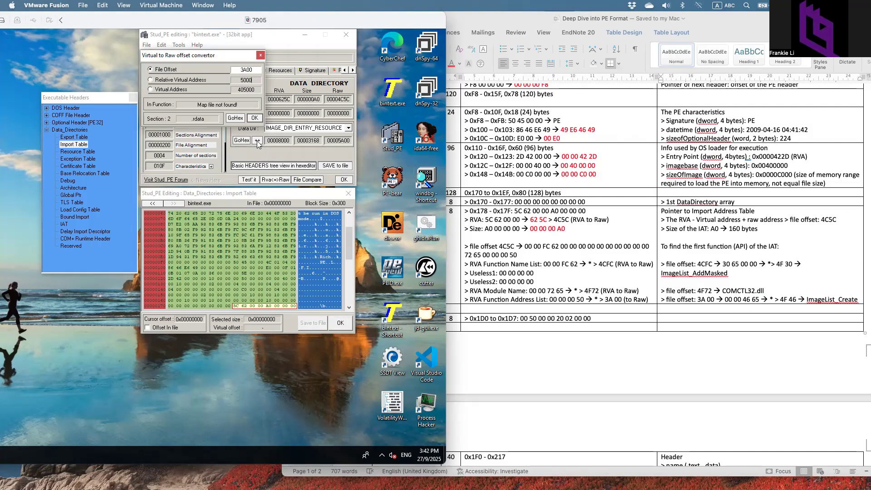
pyautogui.moveTo(257, 69); pyautogui.dragTo(232, 69)
pyautogui.write('4')
pyautogui.write('54')
pyautogui.press('BackSpace')
pyautogui.write('6')
# - Convert RVA 6546 to raw offset 4F46 in .rdata, then close Stud_PE
pyautogui.click(151, 79)
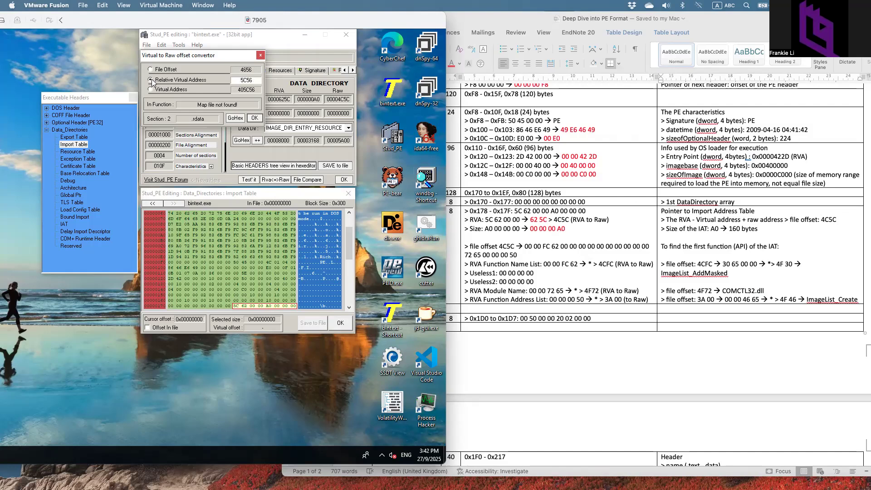
pyautogui.moveTo(252, 81); pyautogui.dragTo(224, 81)
pyautogui.write('6546')
pyautogui.moveTo(313, 22); pyautogui.dragTo(486, 25)
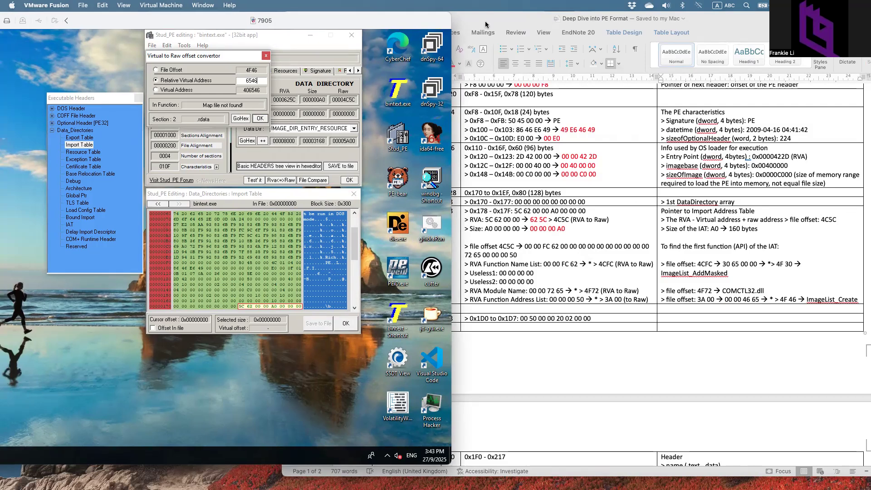
pyautogui.click(519, 36)
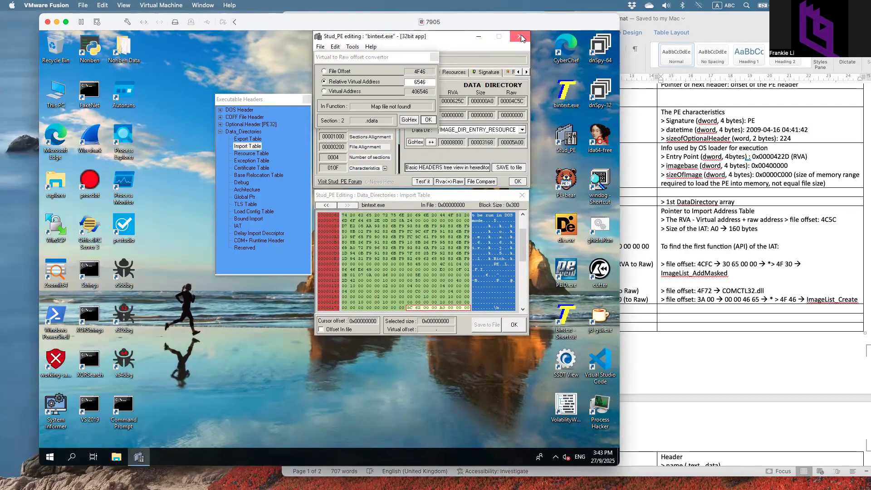
# - Slide the Word PE notes window aside and close the PowerPoint slide show
pyautogui.click(729, 191)
pyautogui.moveTo(717, 30); pyautogui.dragTo(410, 31)
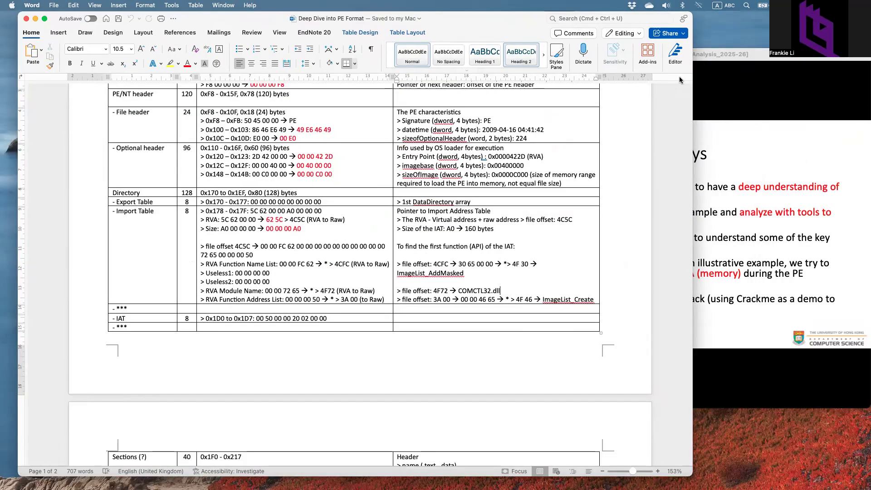
pyautogui.click(743, 79)
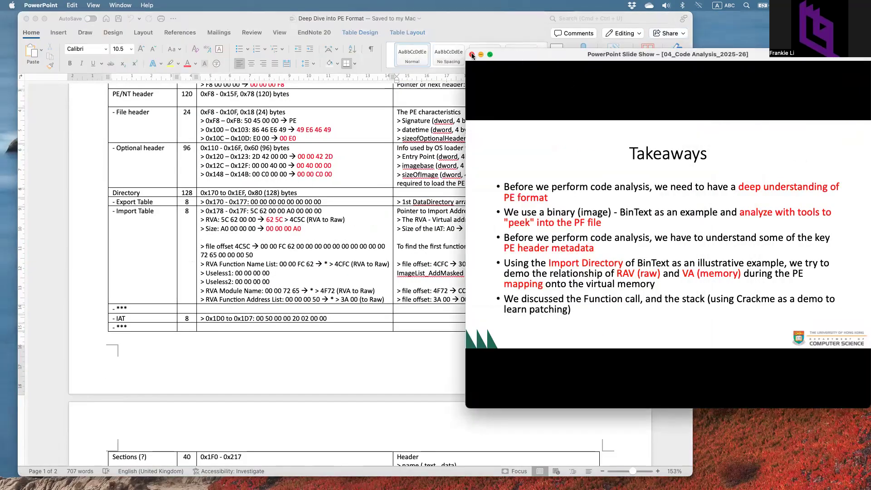
pyautogui.click(471, 55)
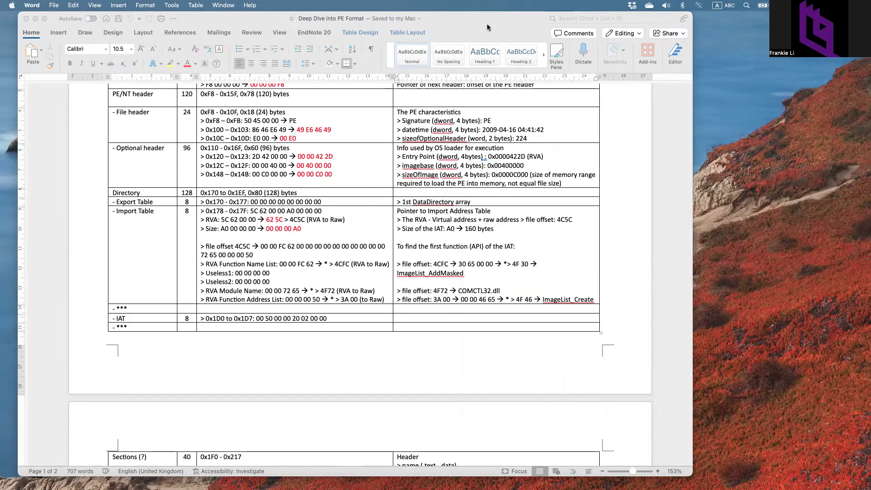
# - Glance over the PE format notes once more, then close the Word document
pyautogui.moveTo(486, 23); pyautogui.dragTo(510, 23)
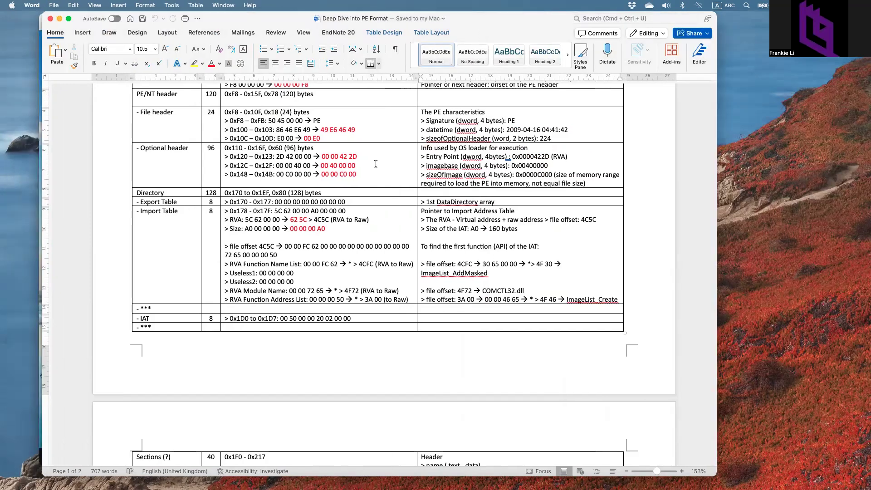
pyautogui.scroll(4, 376, 163)
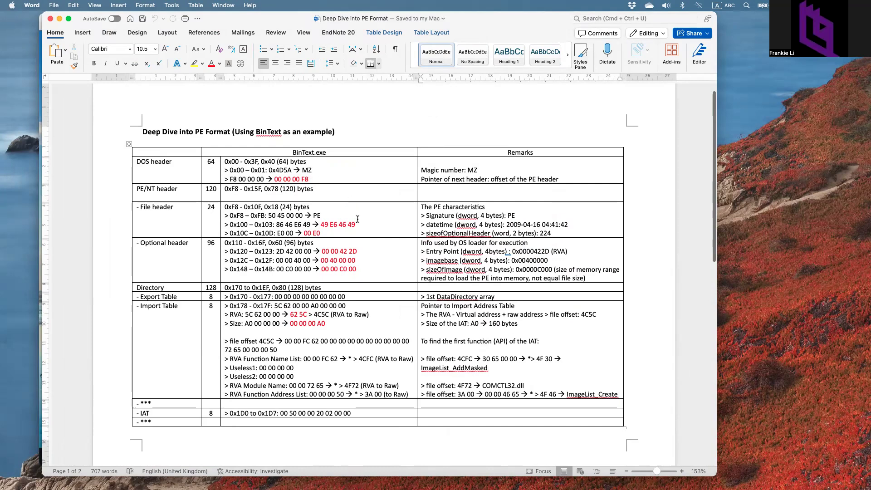
pyautogui.scroll(-2, 359, 313)
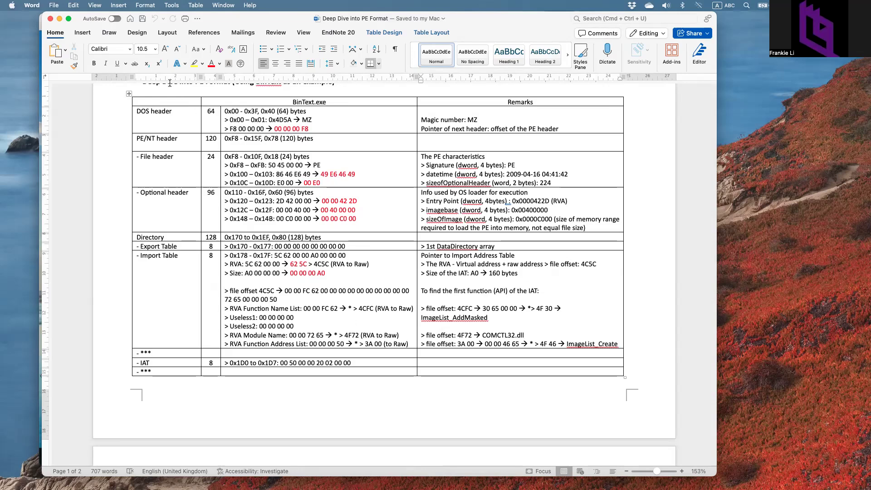
pyautogui.click(50, 19)
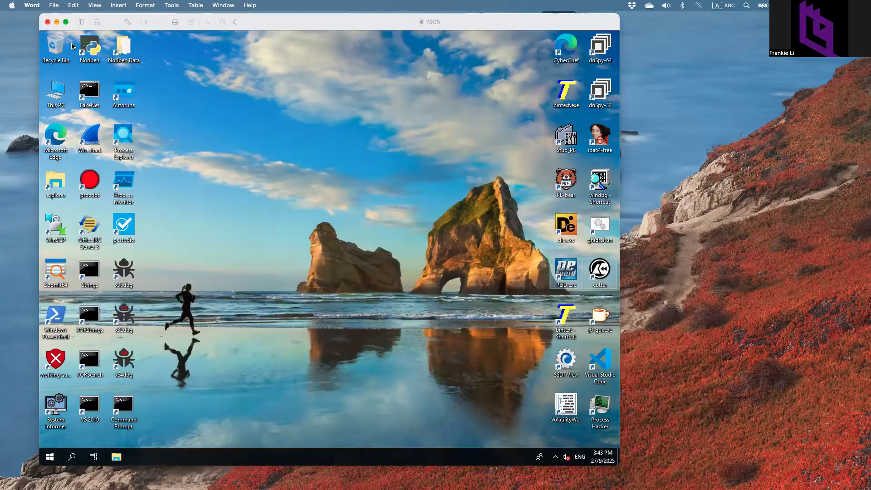